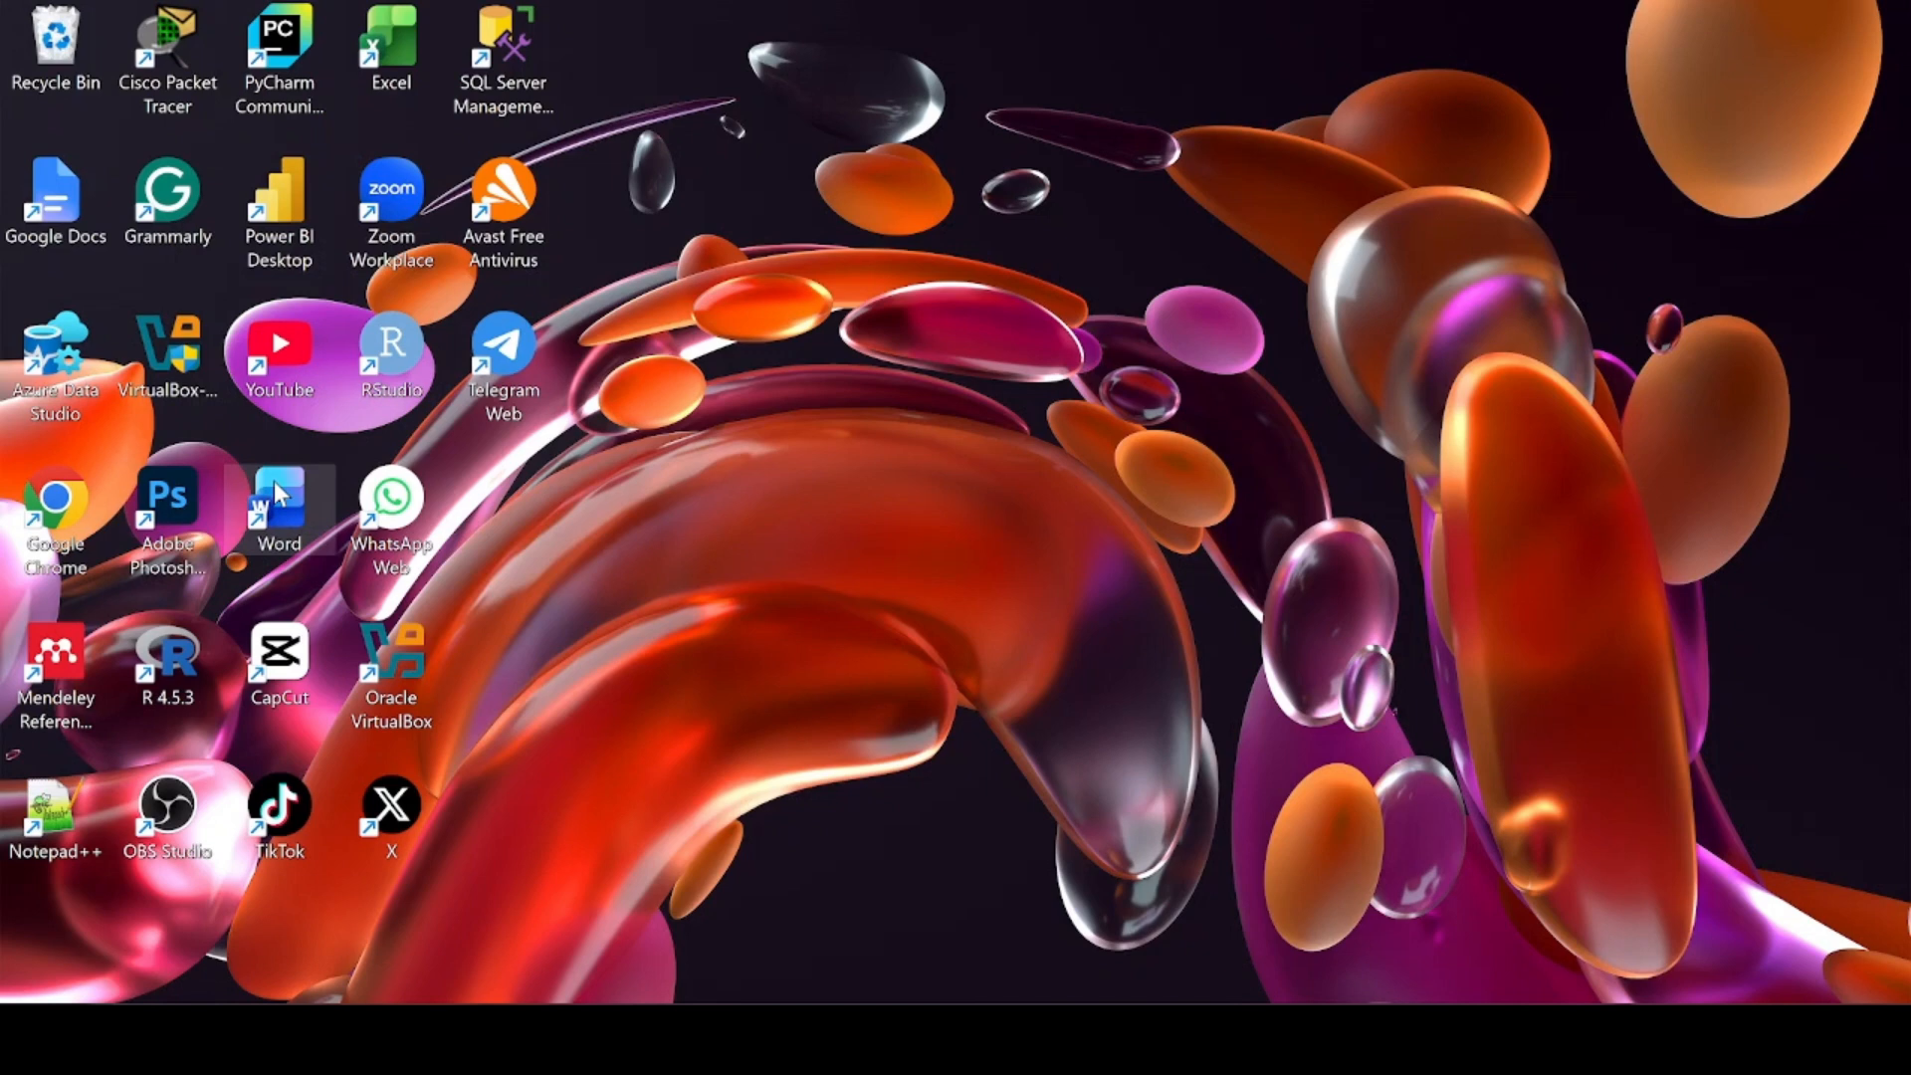
# Launch Microsoft Word from its desktop shortcut
pyautogui.doubleClick(276, 486)
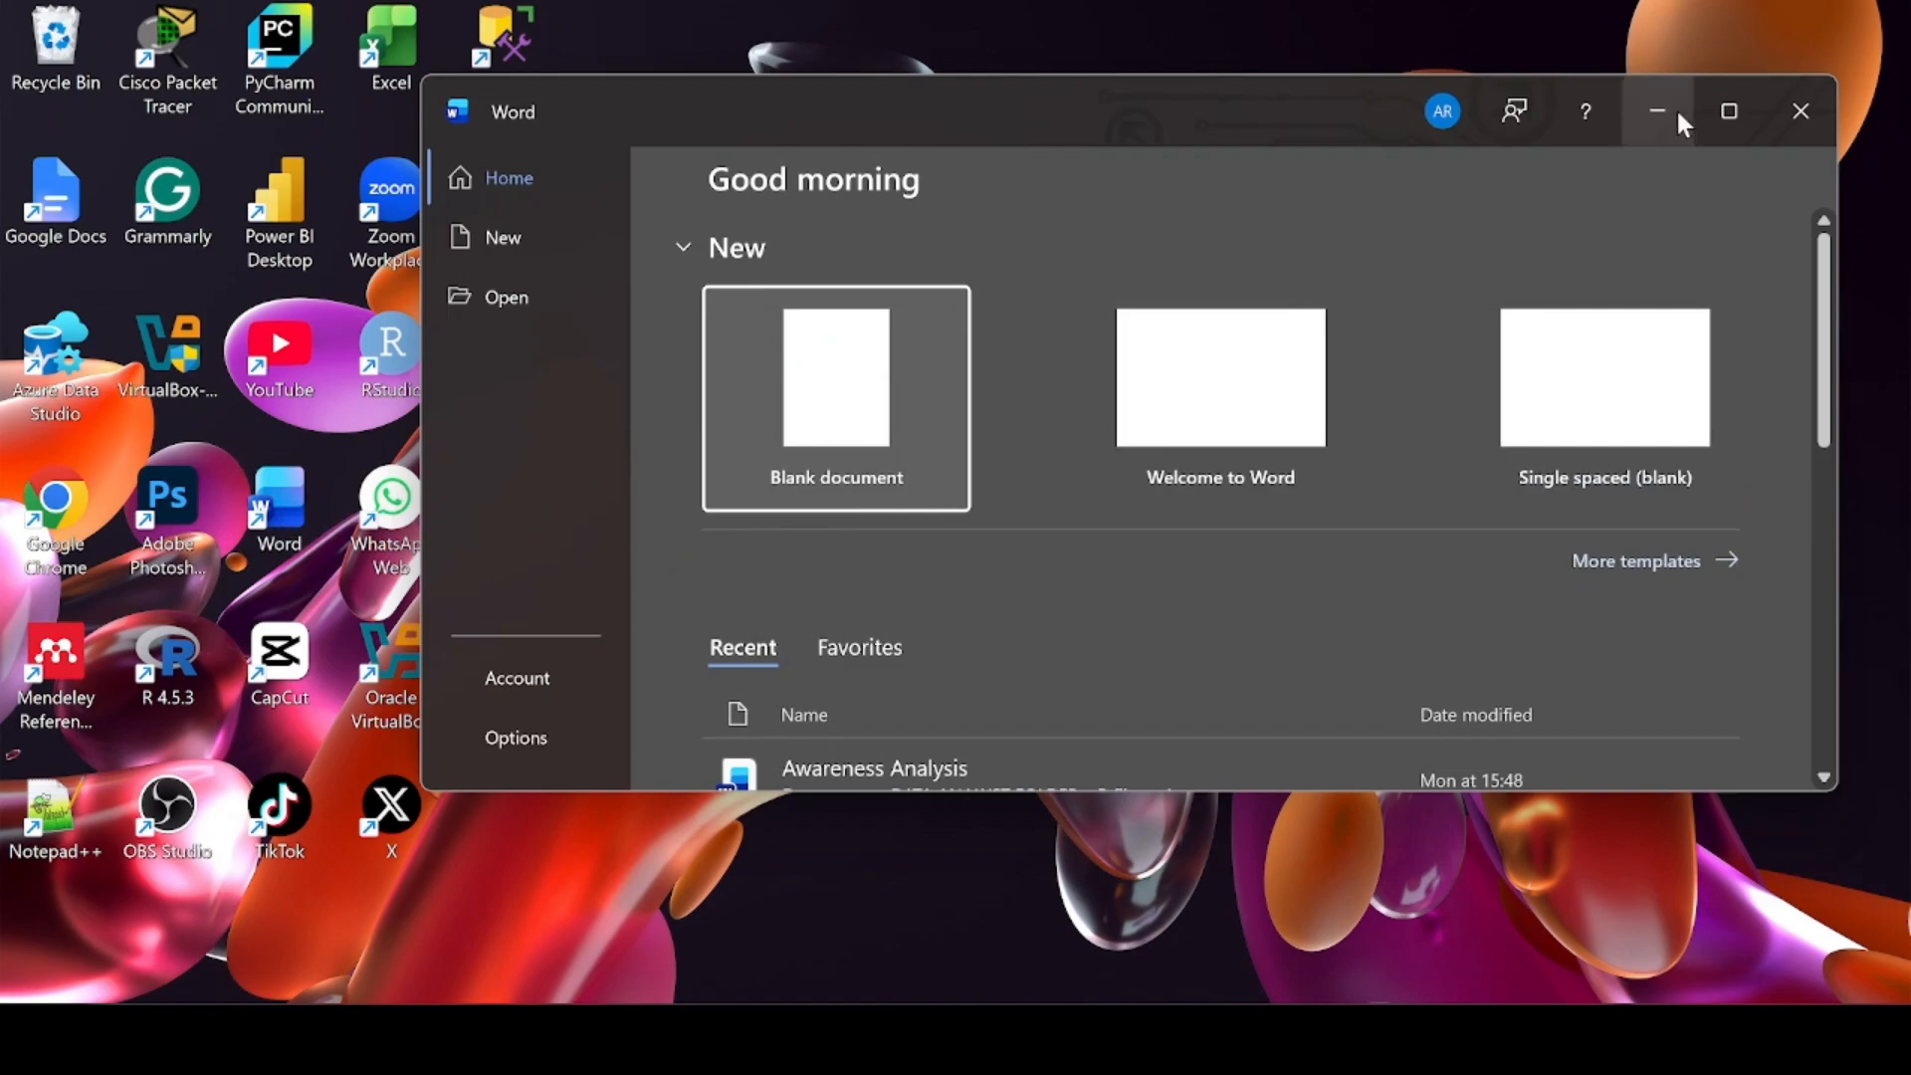
# Maximize Word, start a blank Document1, and show the References ribbon
pyautogui.click(1727, 109)
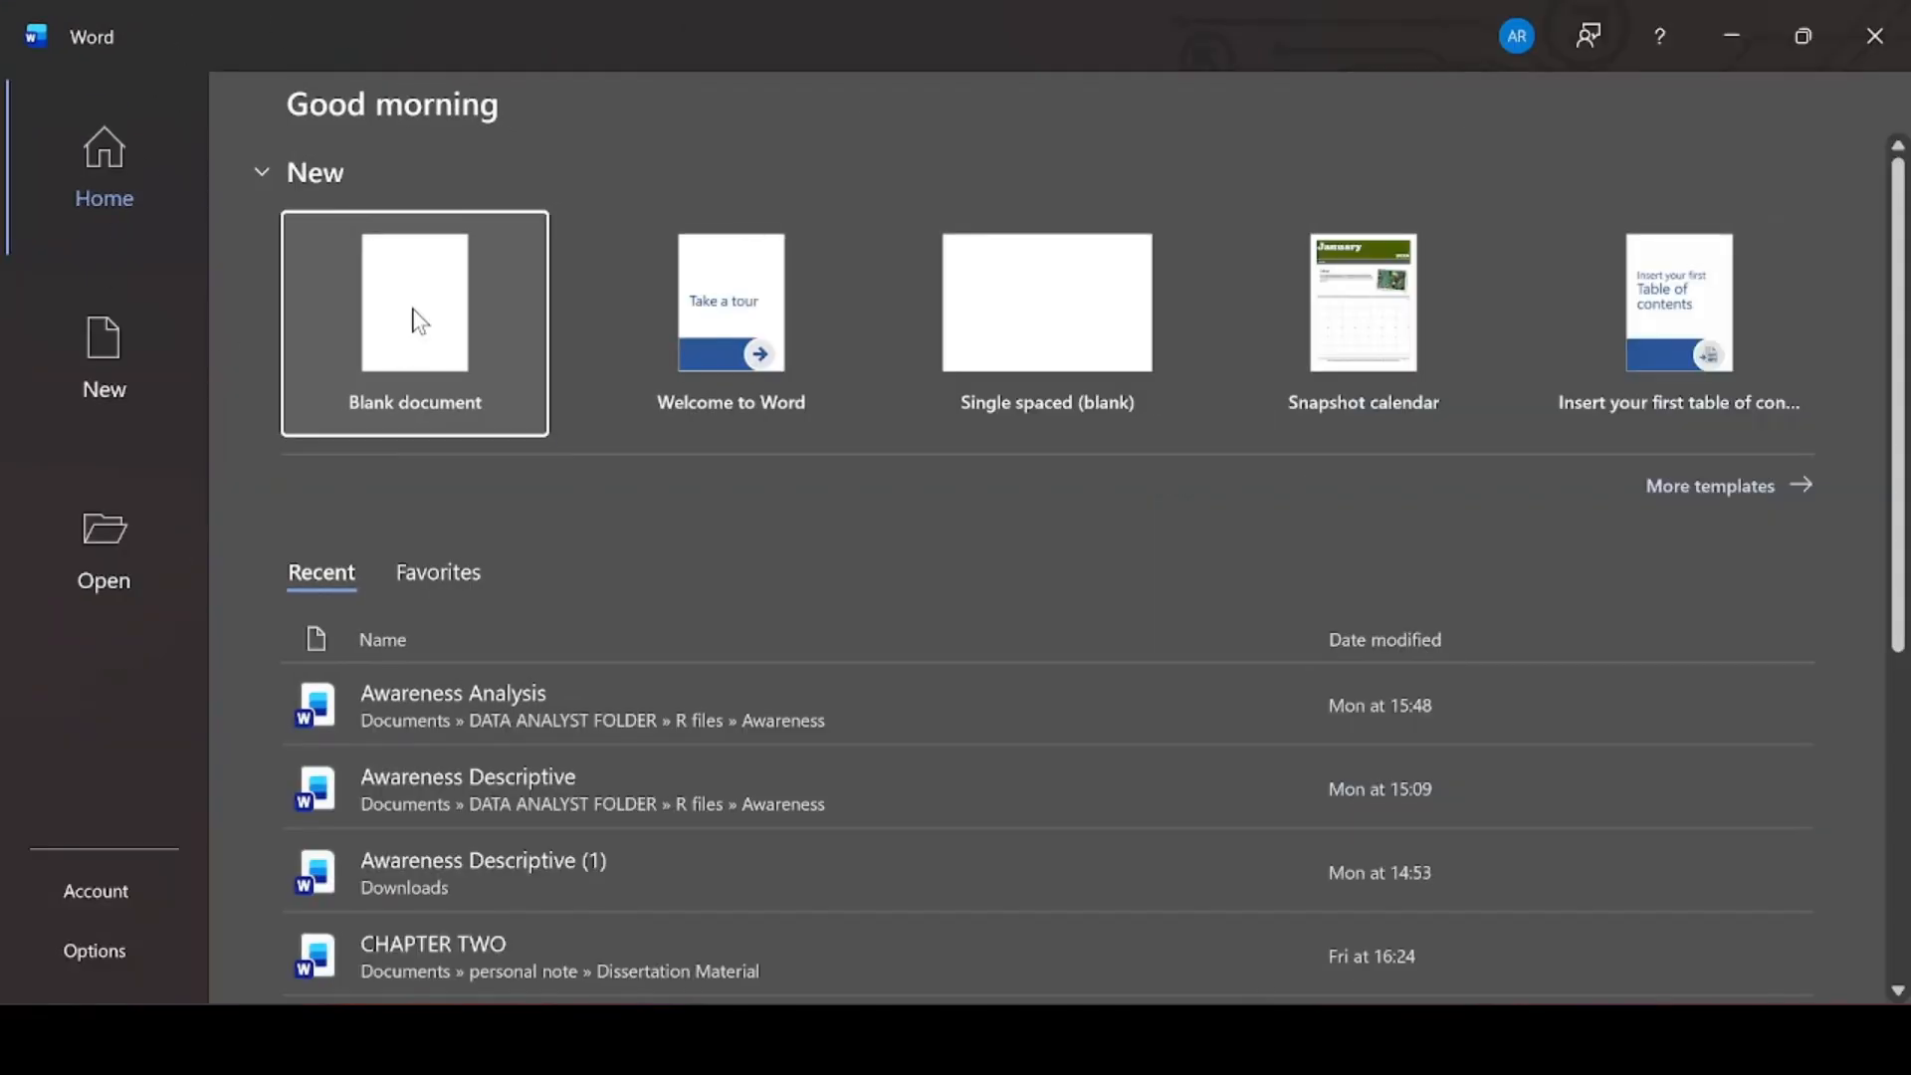
pyautogui.click(419, 322)
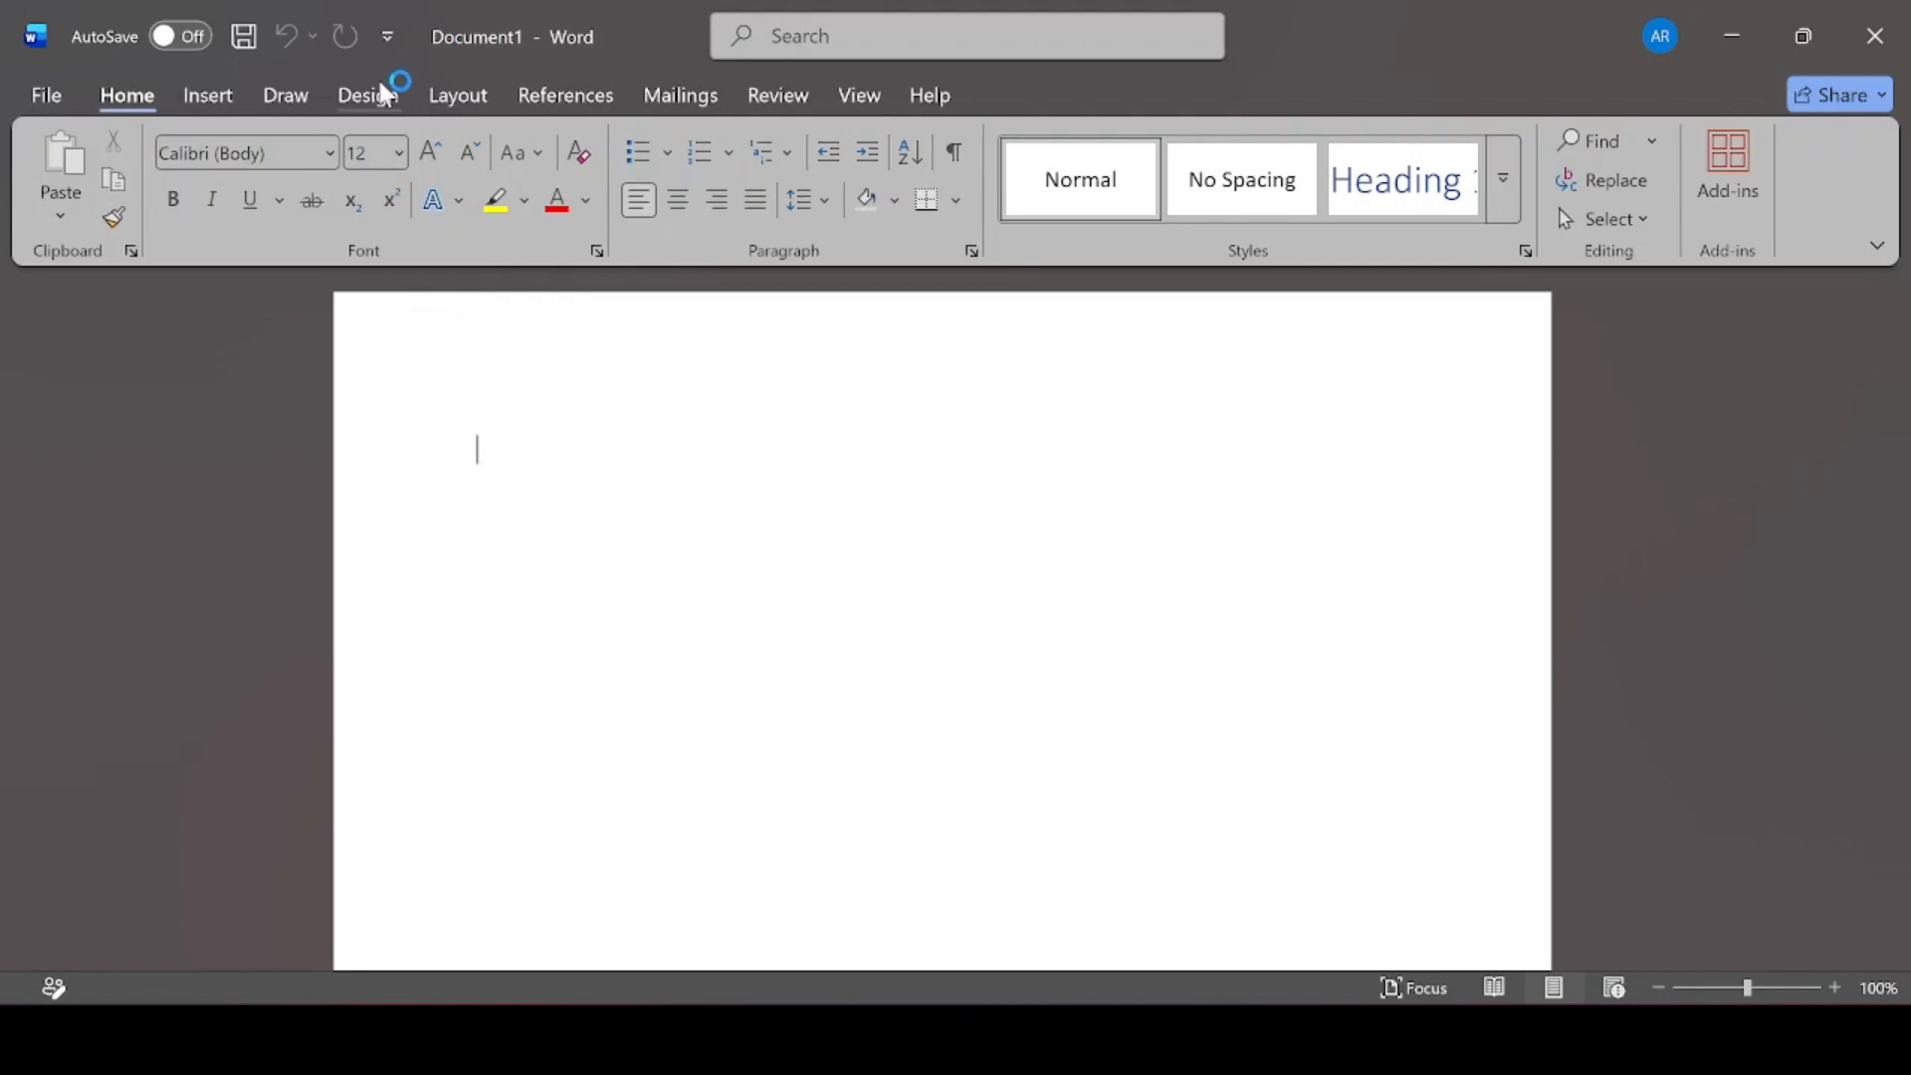
pyautogui.click(543, 94)
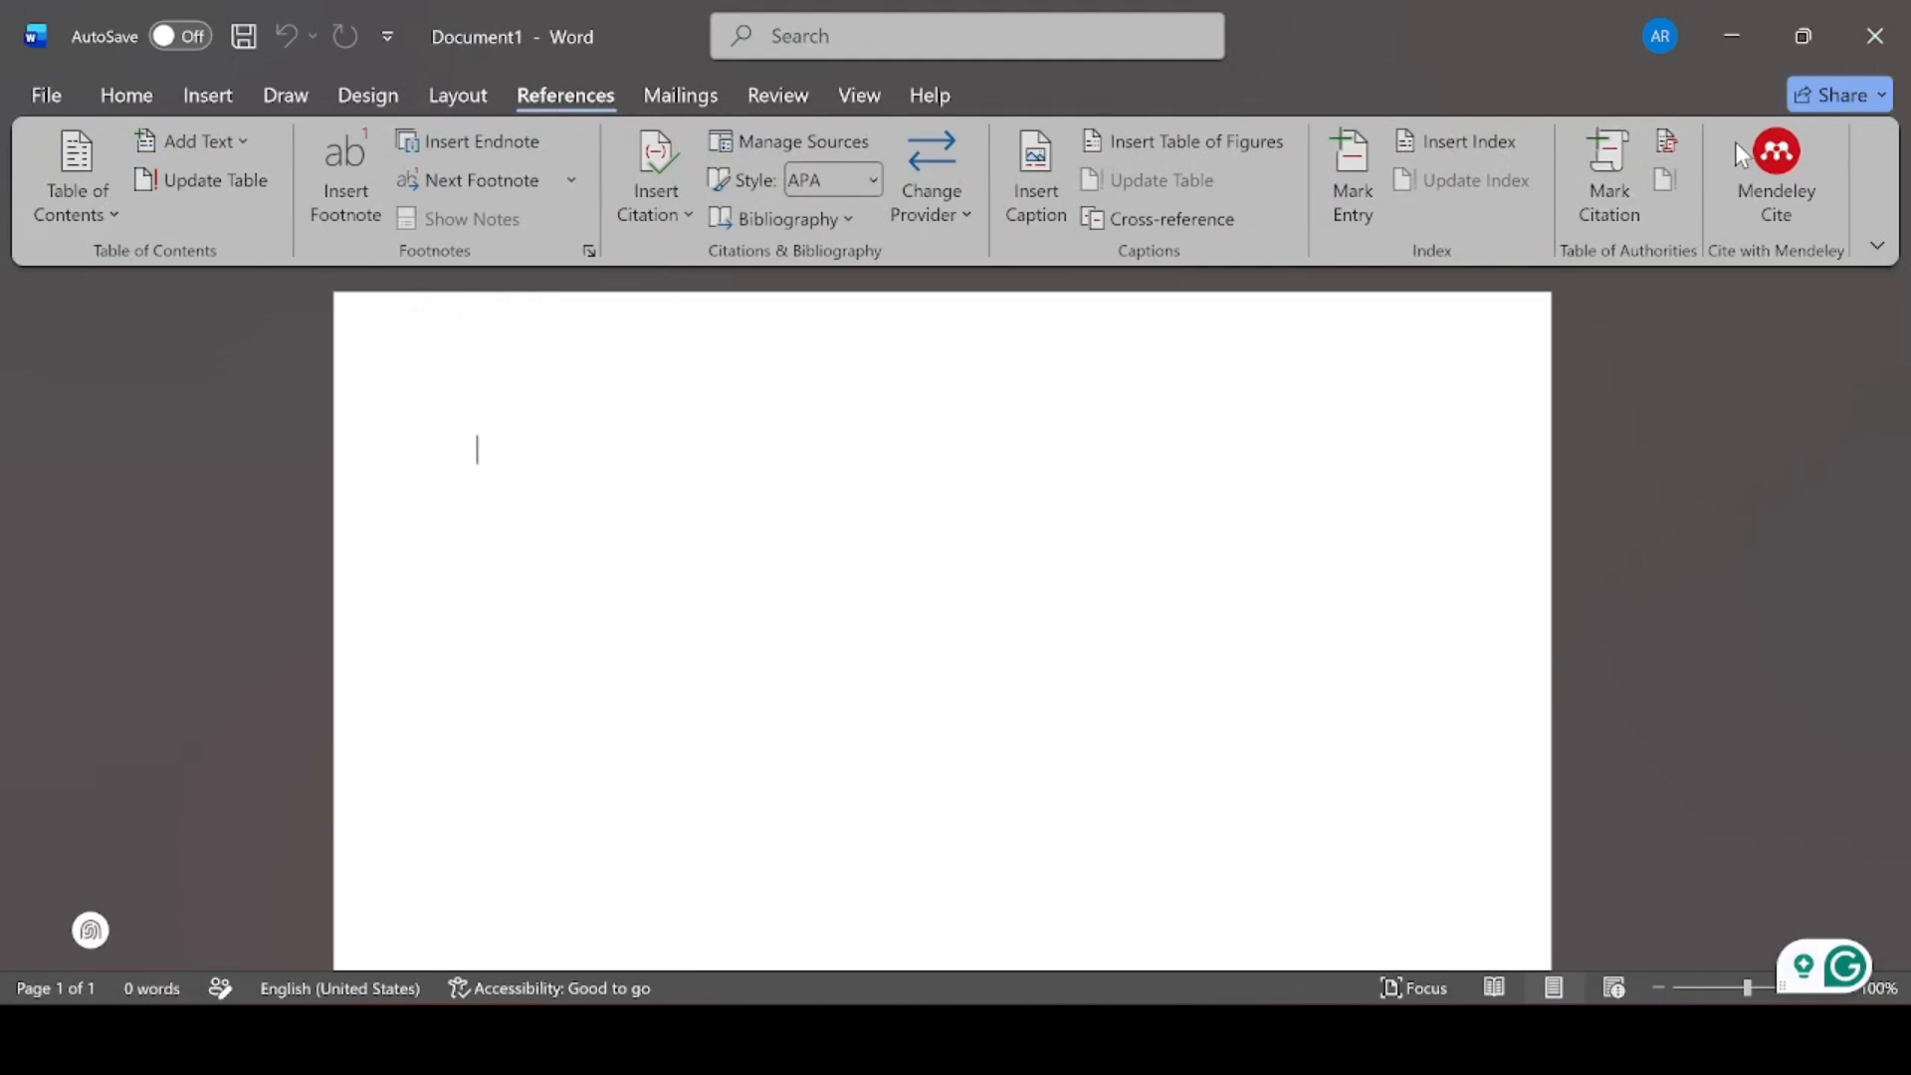
# Open the Mendeley Cite pane from References, then minimize Word to the desktop
pyautogui.click(1782, 166)
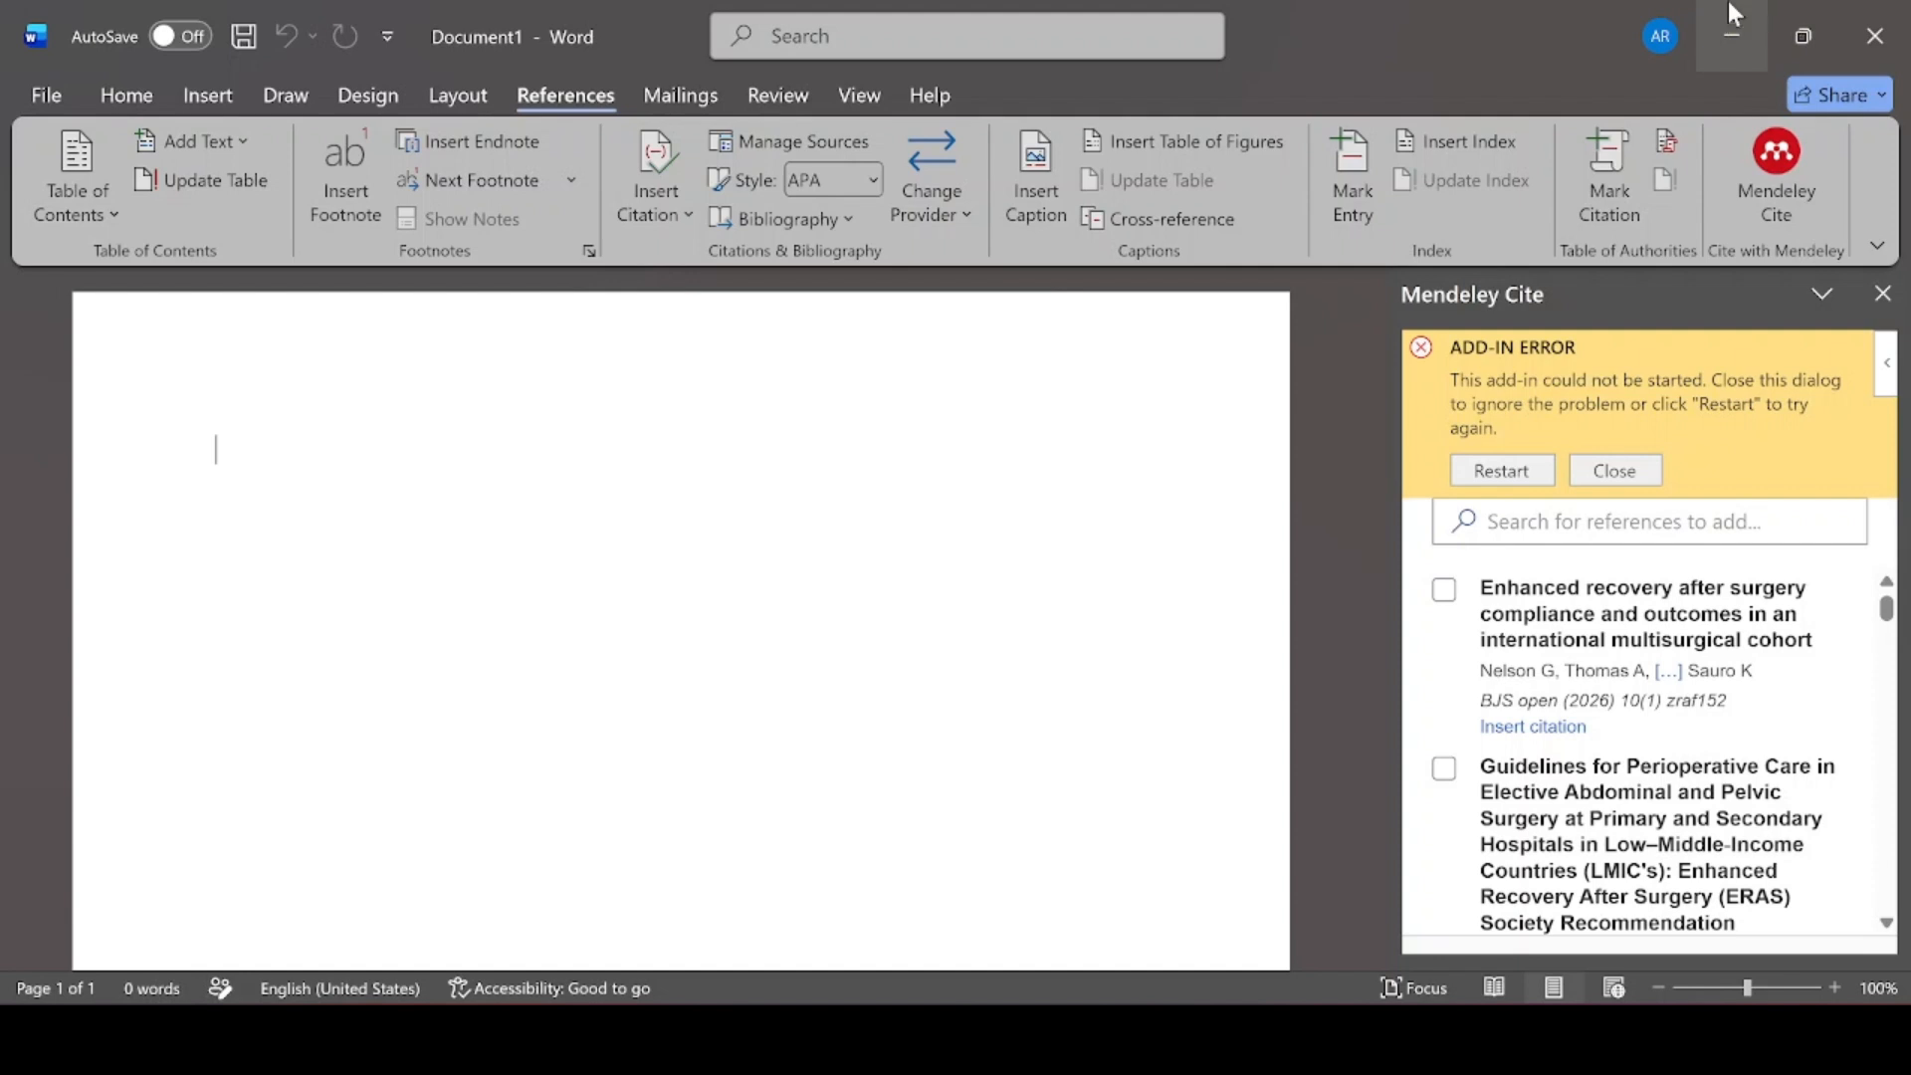
pyautogui.click(1722, 4)
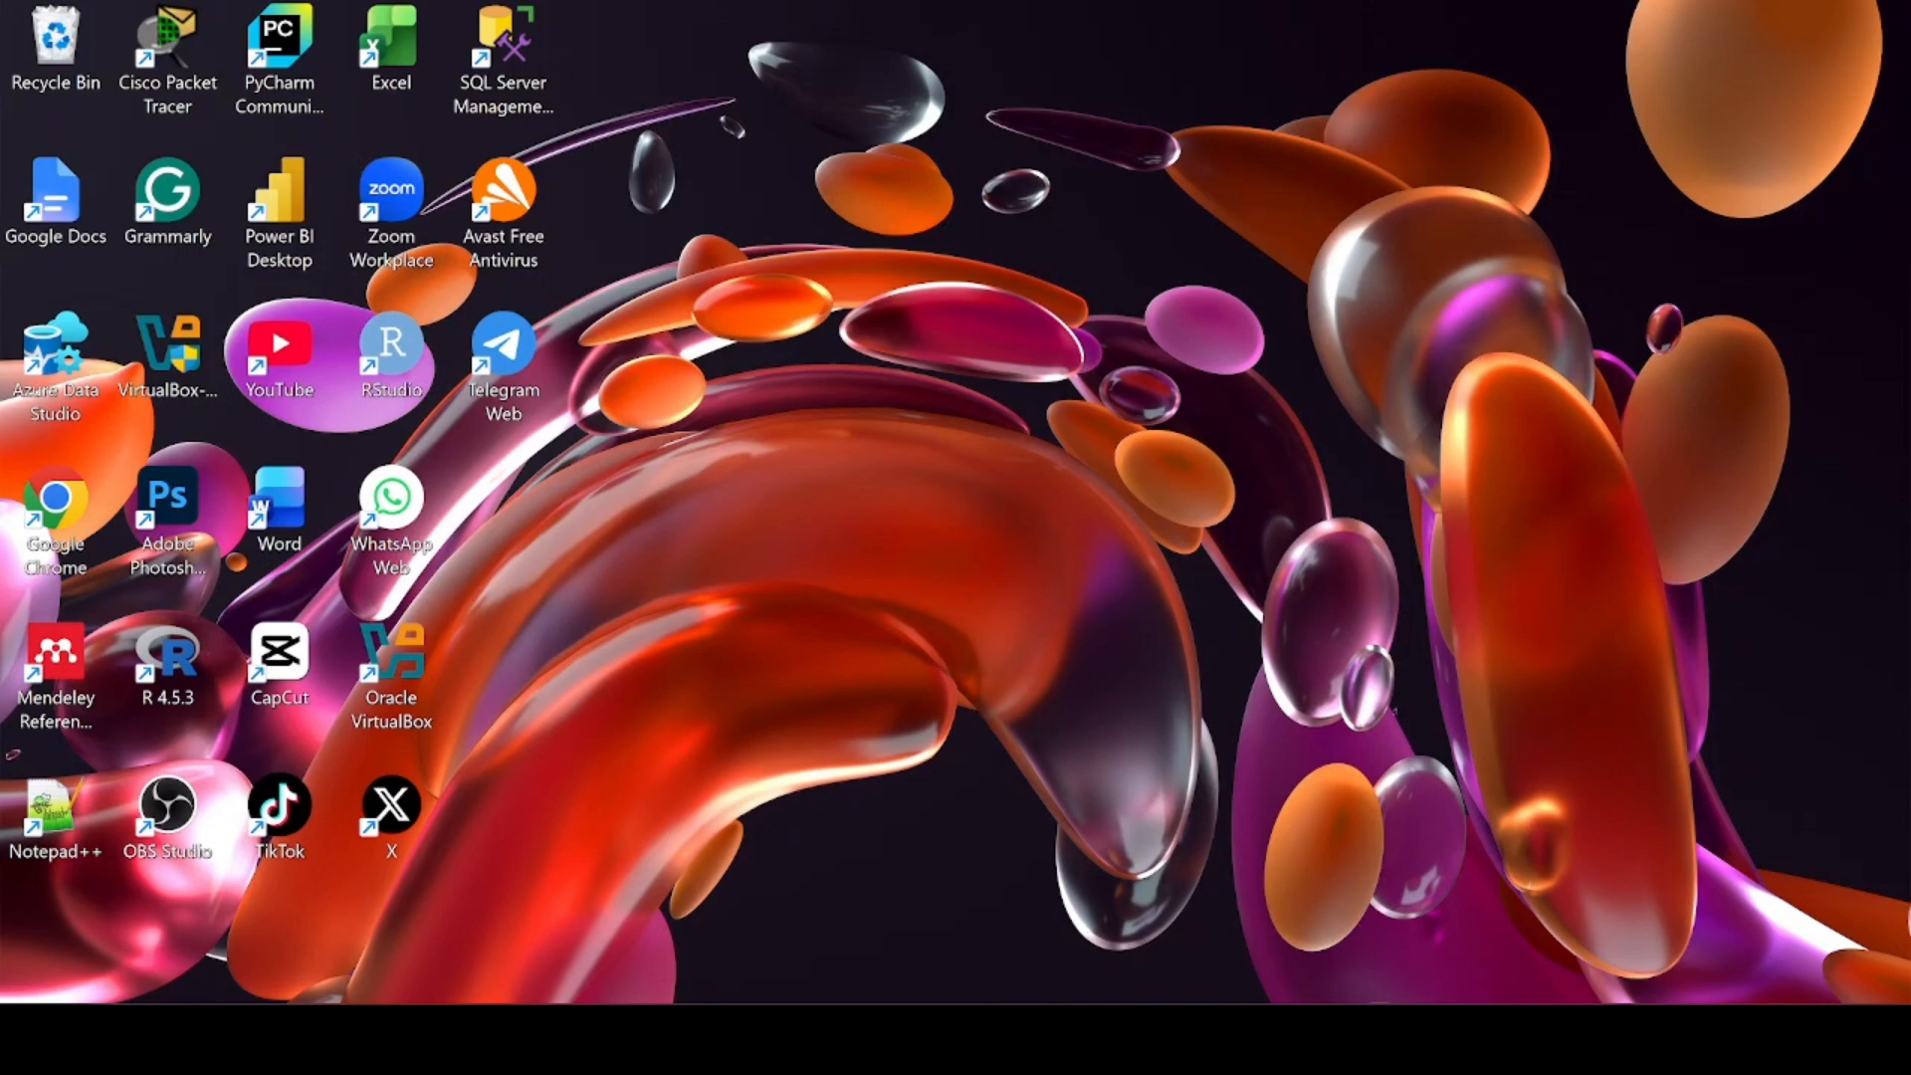
# Bring up Chrome from the taskbar and go to Google Scholar through its New Tab shortcut
pyautogui.moveTo(1155, 1039)
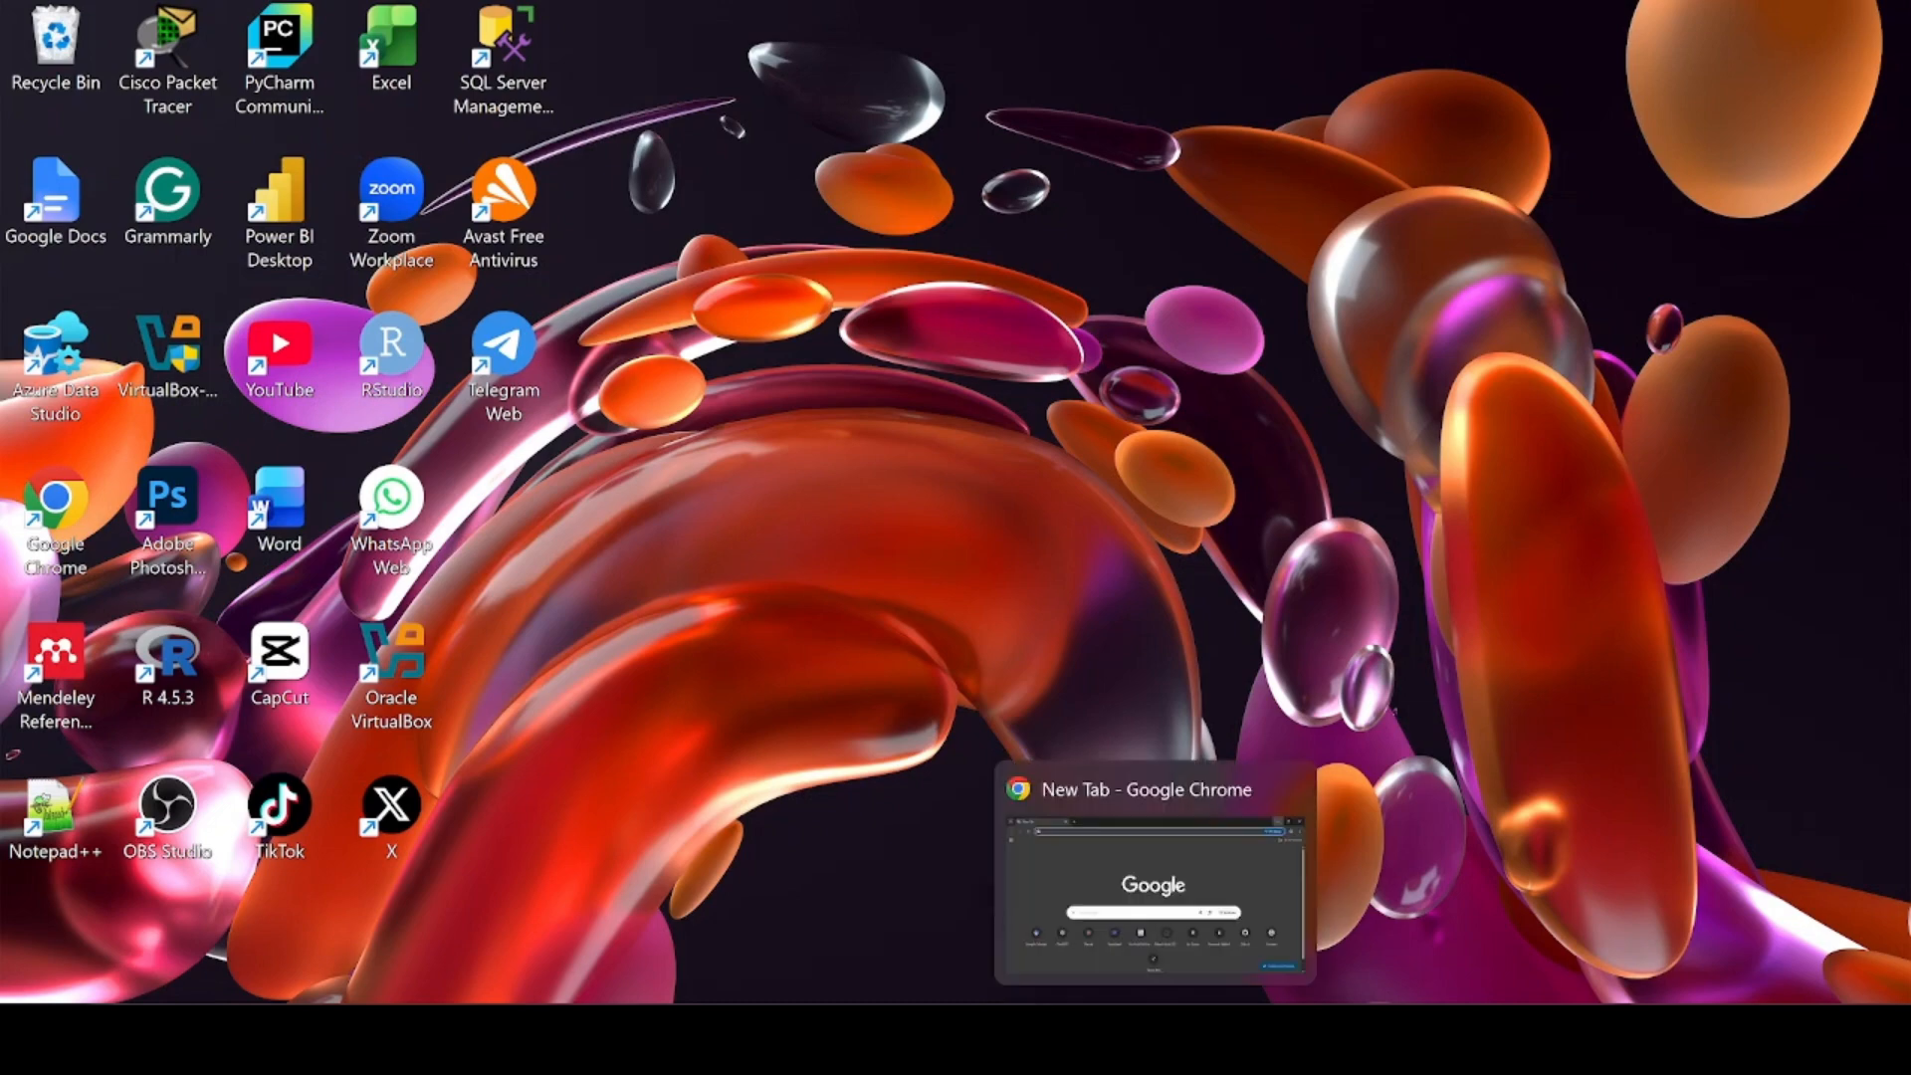
pyautogui.click(1190, 929)
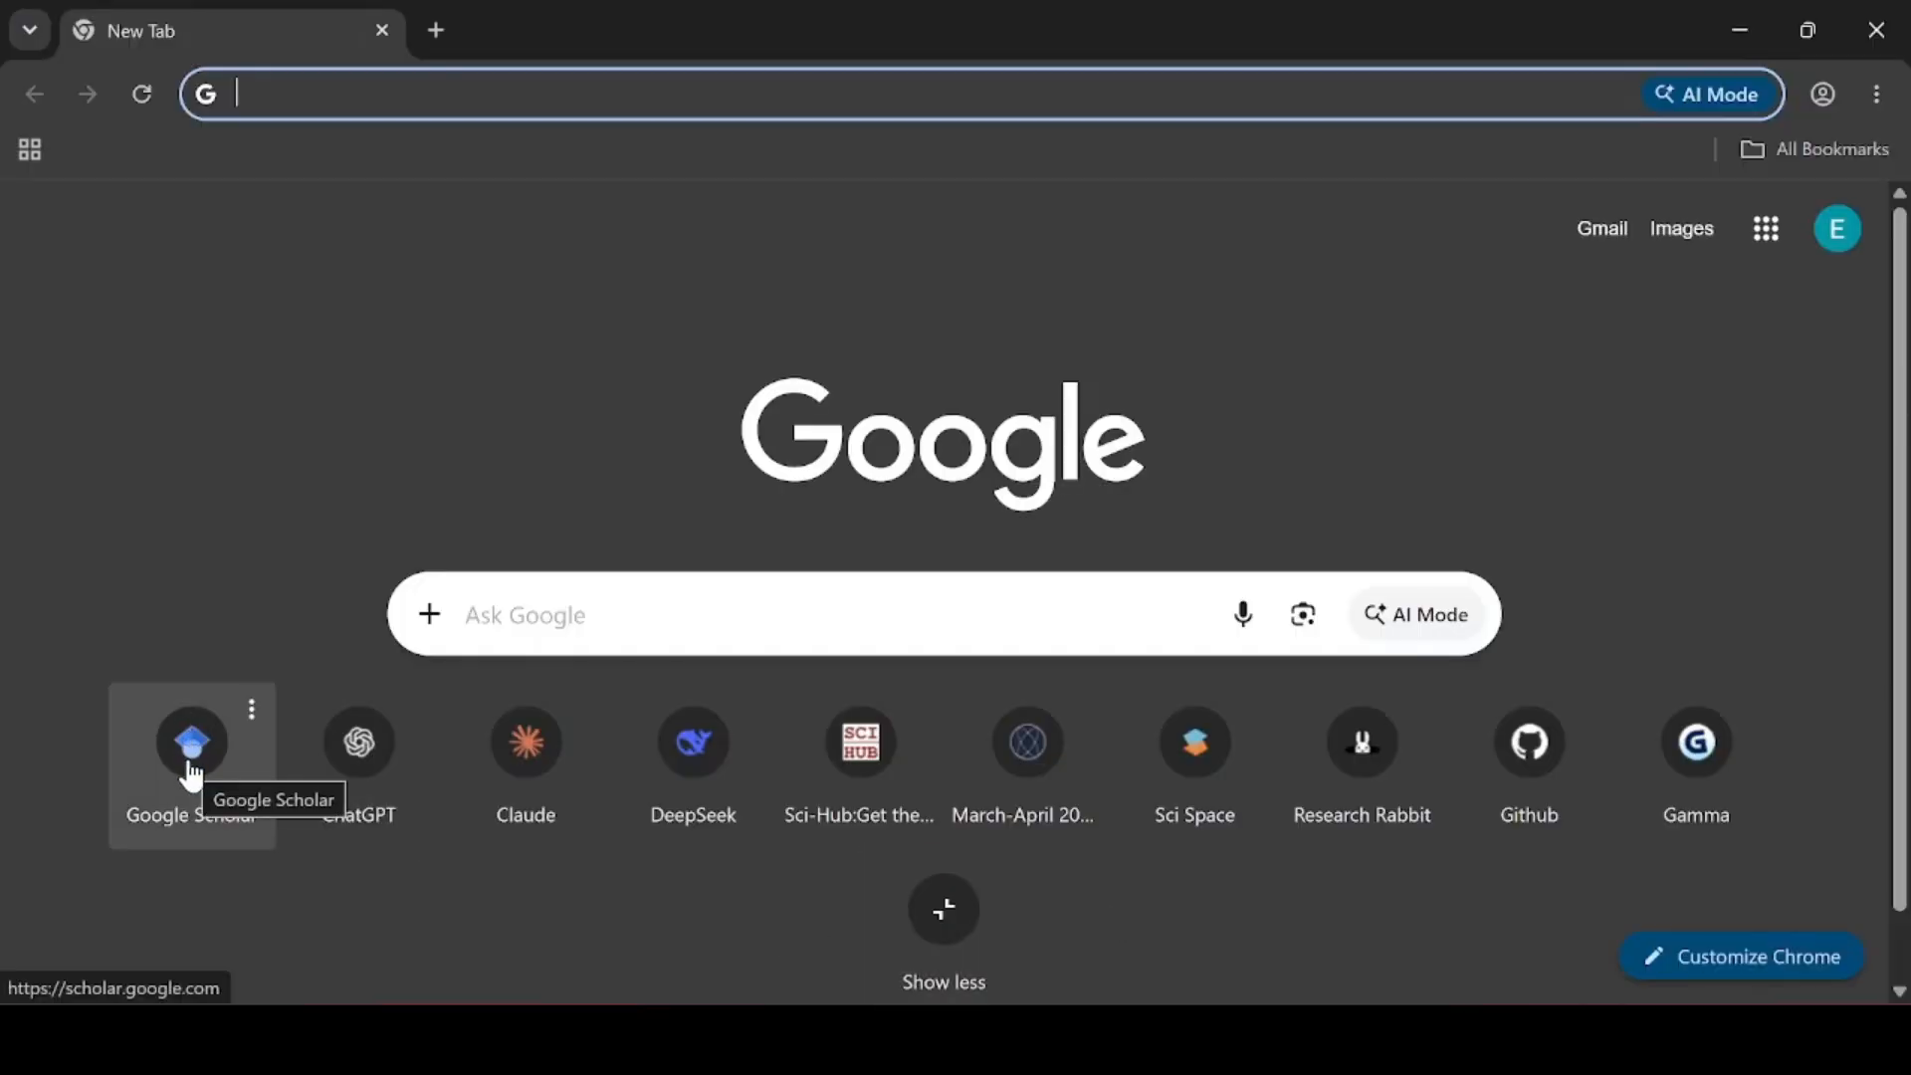
pyautogui.click(192, 774)
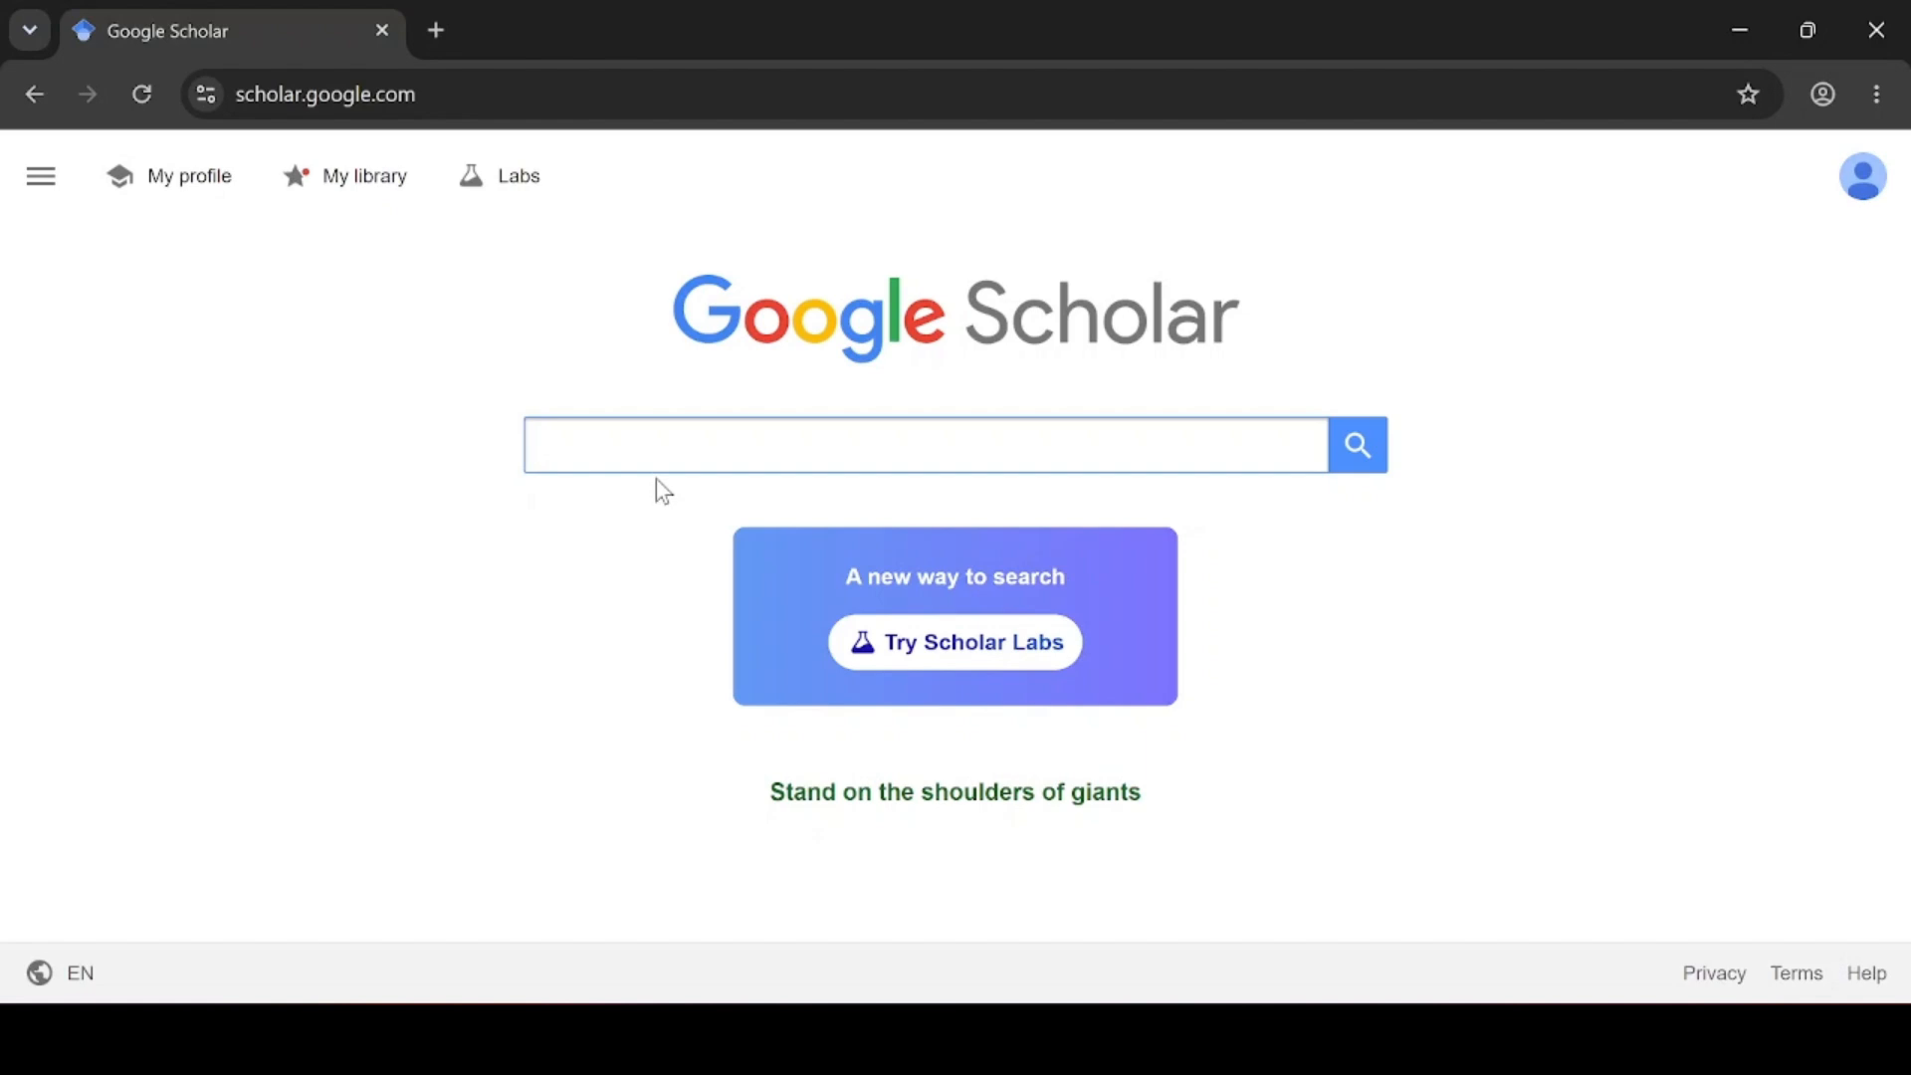
# Show citation formats for the saved 'Guidelines for Perioperative Care' article in My library
pyautogui.click(358, 169)
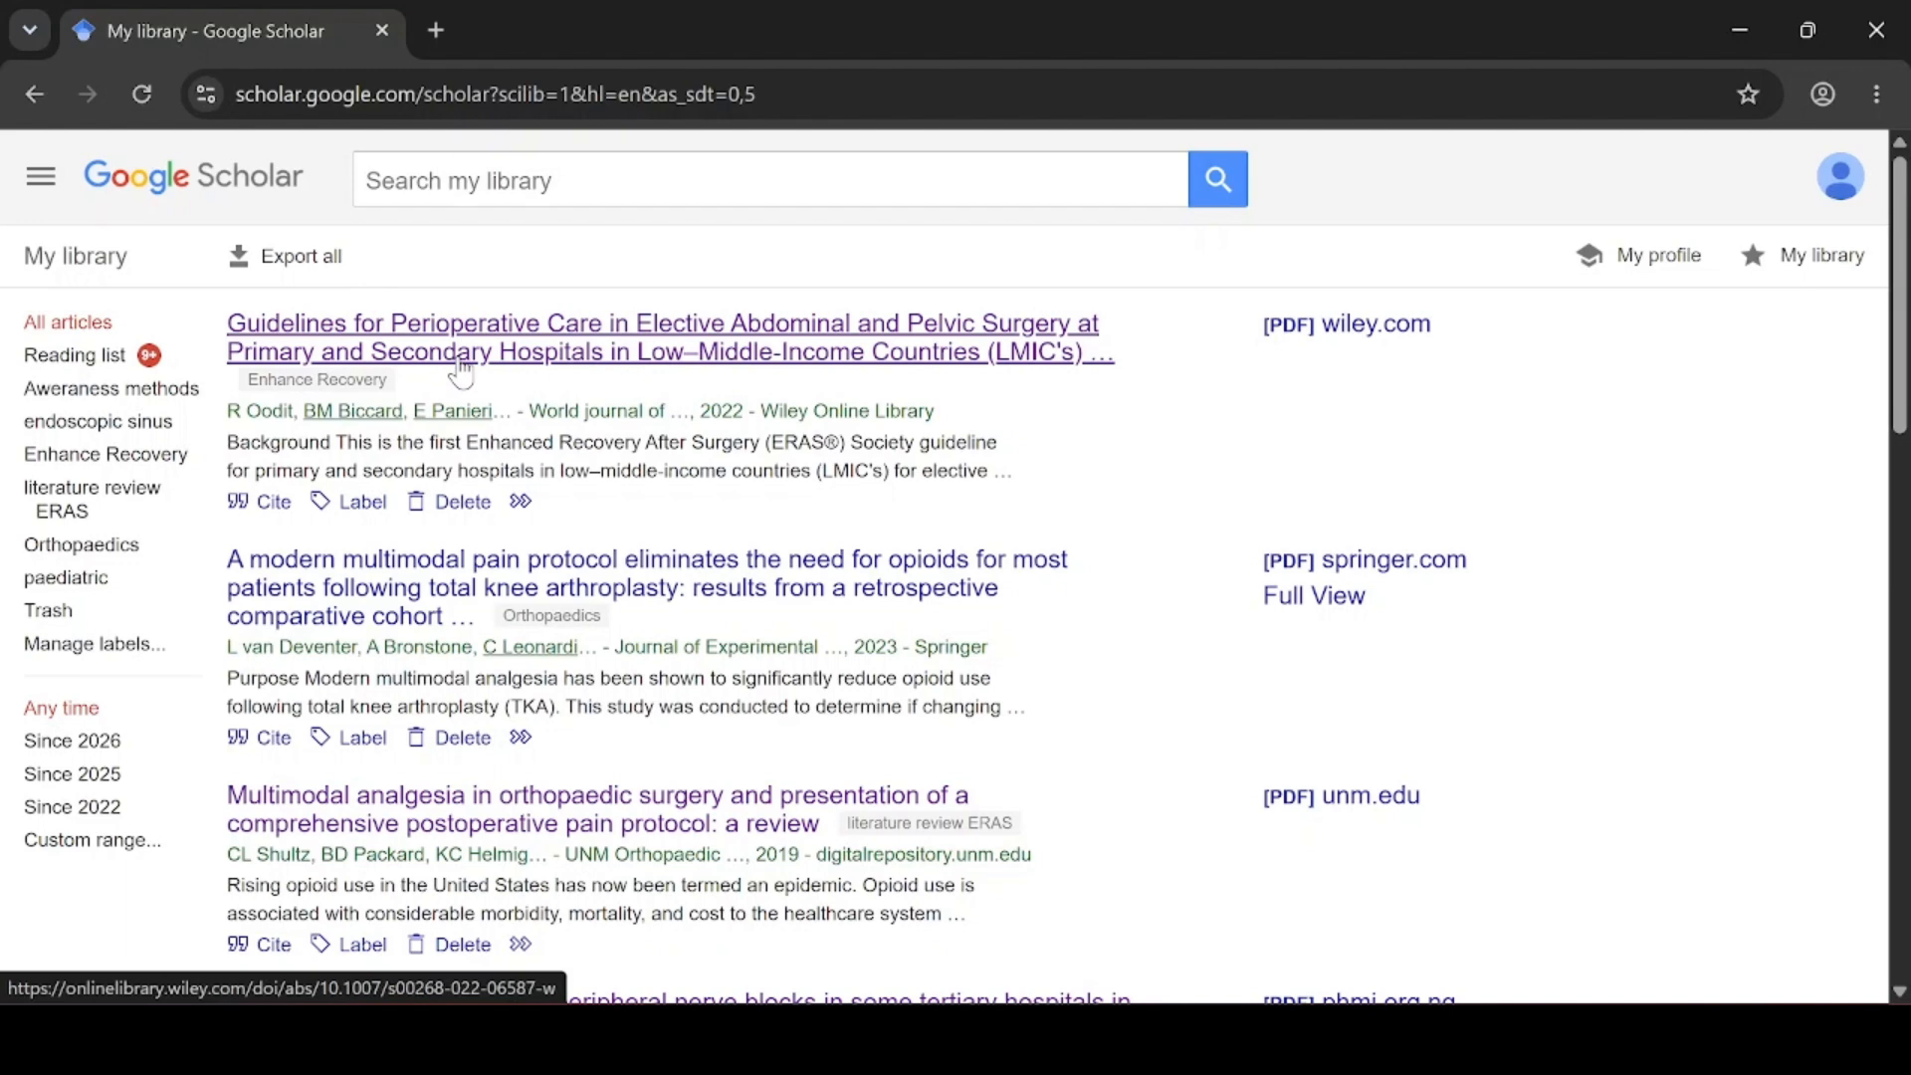
pyautogui.click(286, 514)
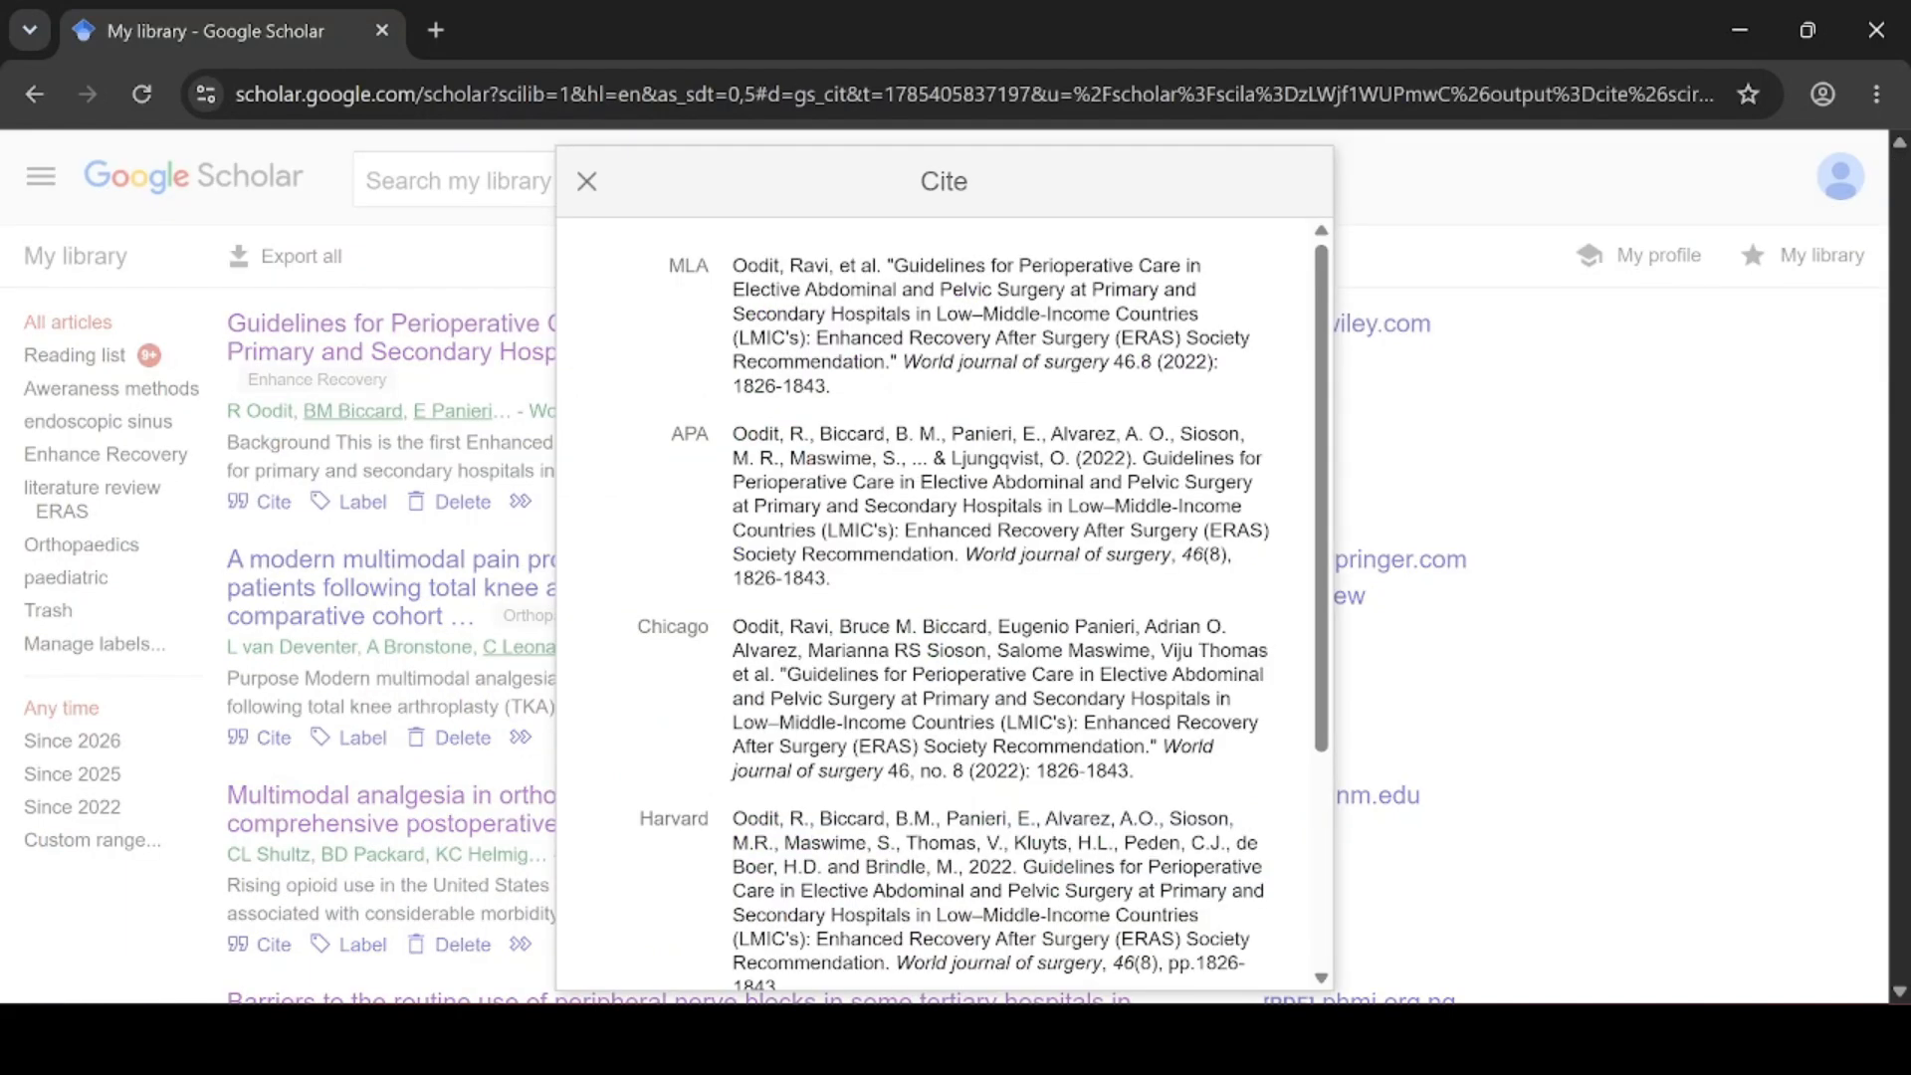
pyautogui.scroll(-3, 943, 598)
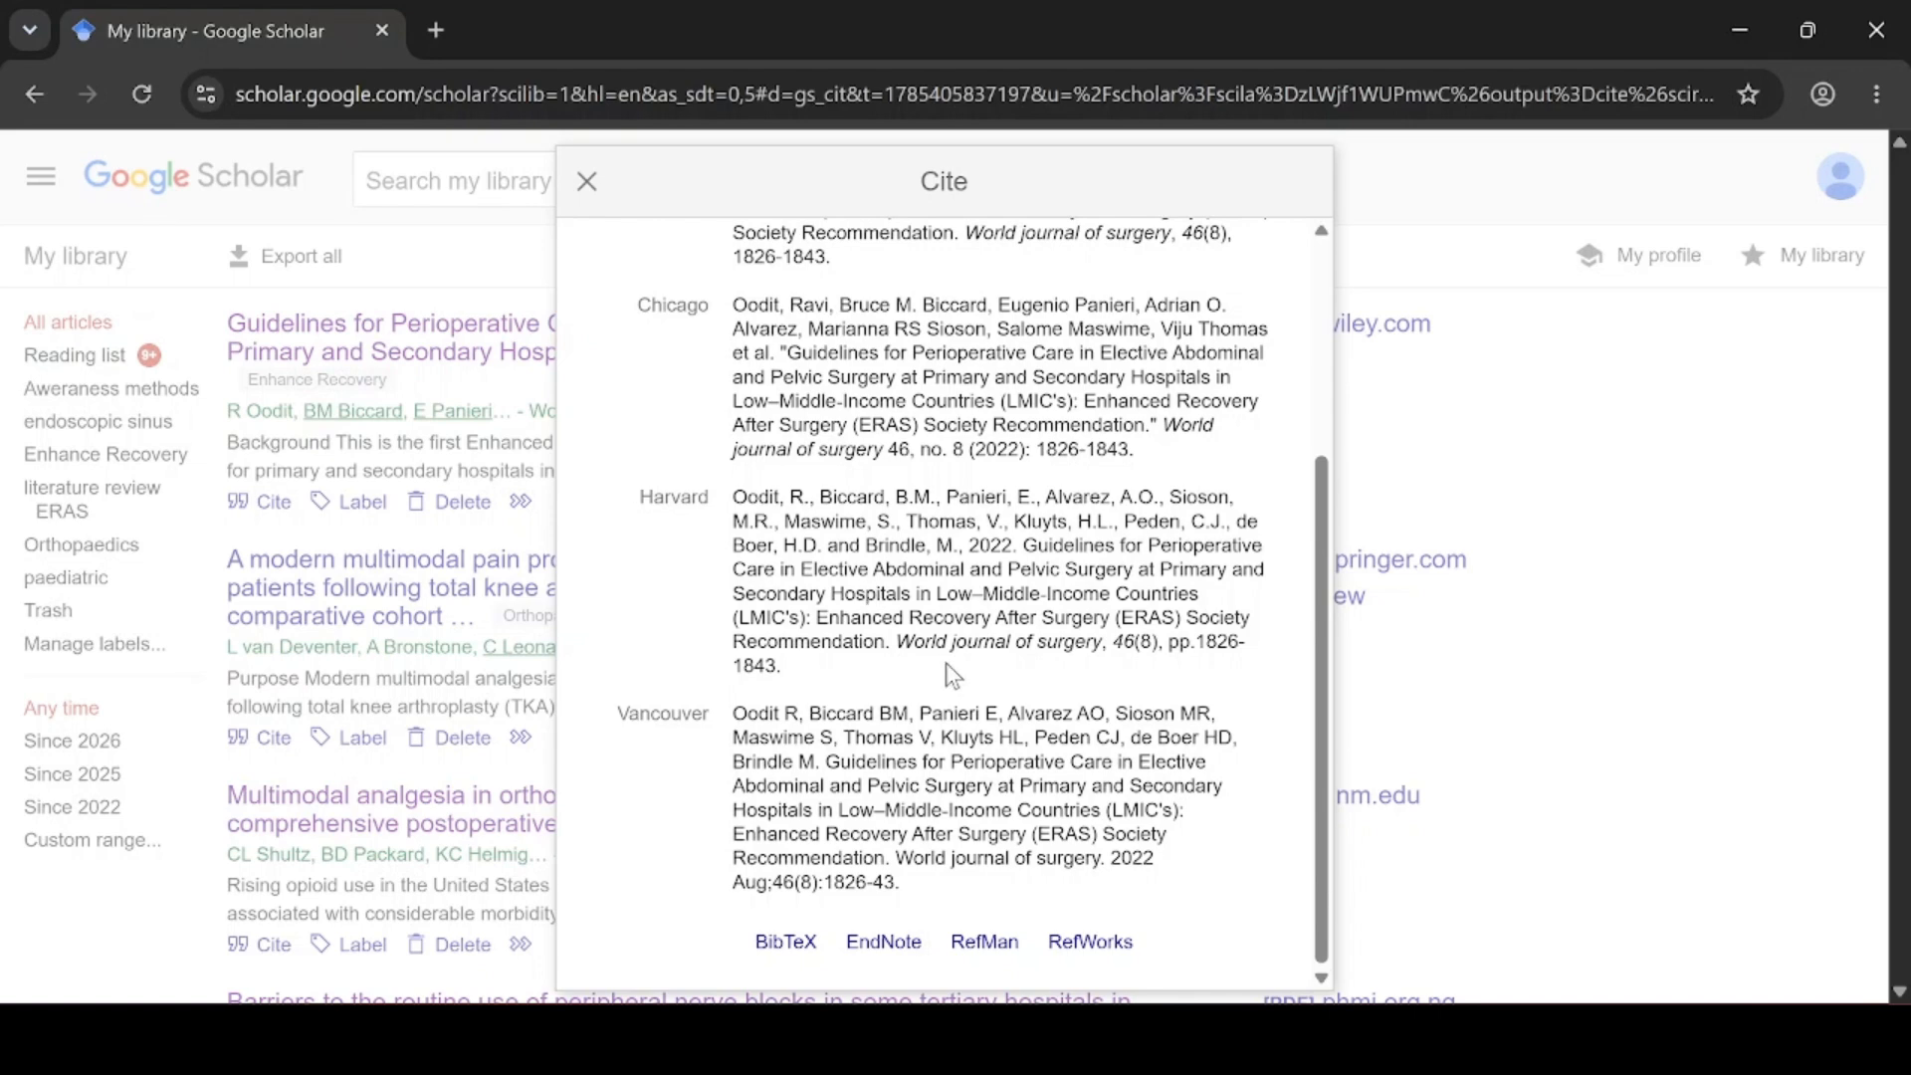
pyautogui.scroll(3, 951, 667)
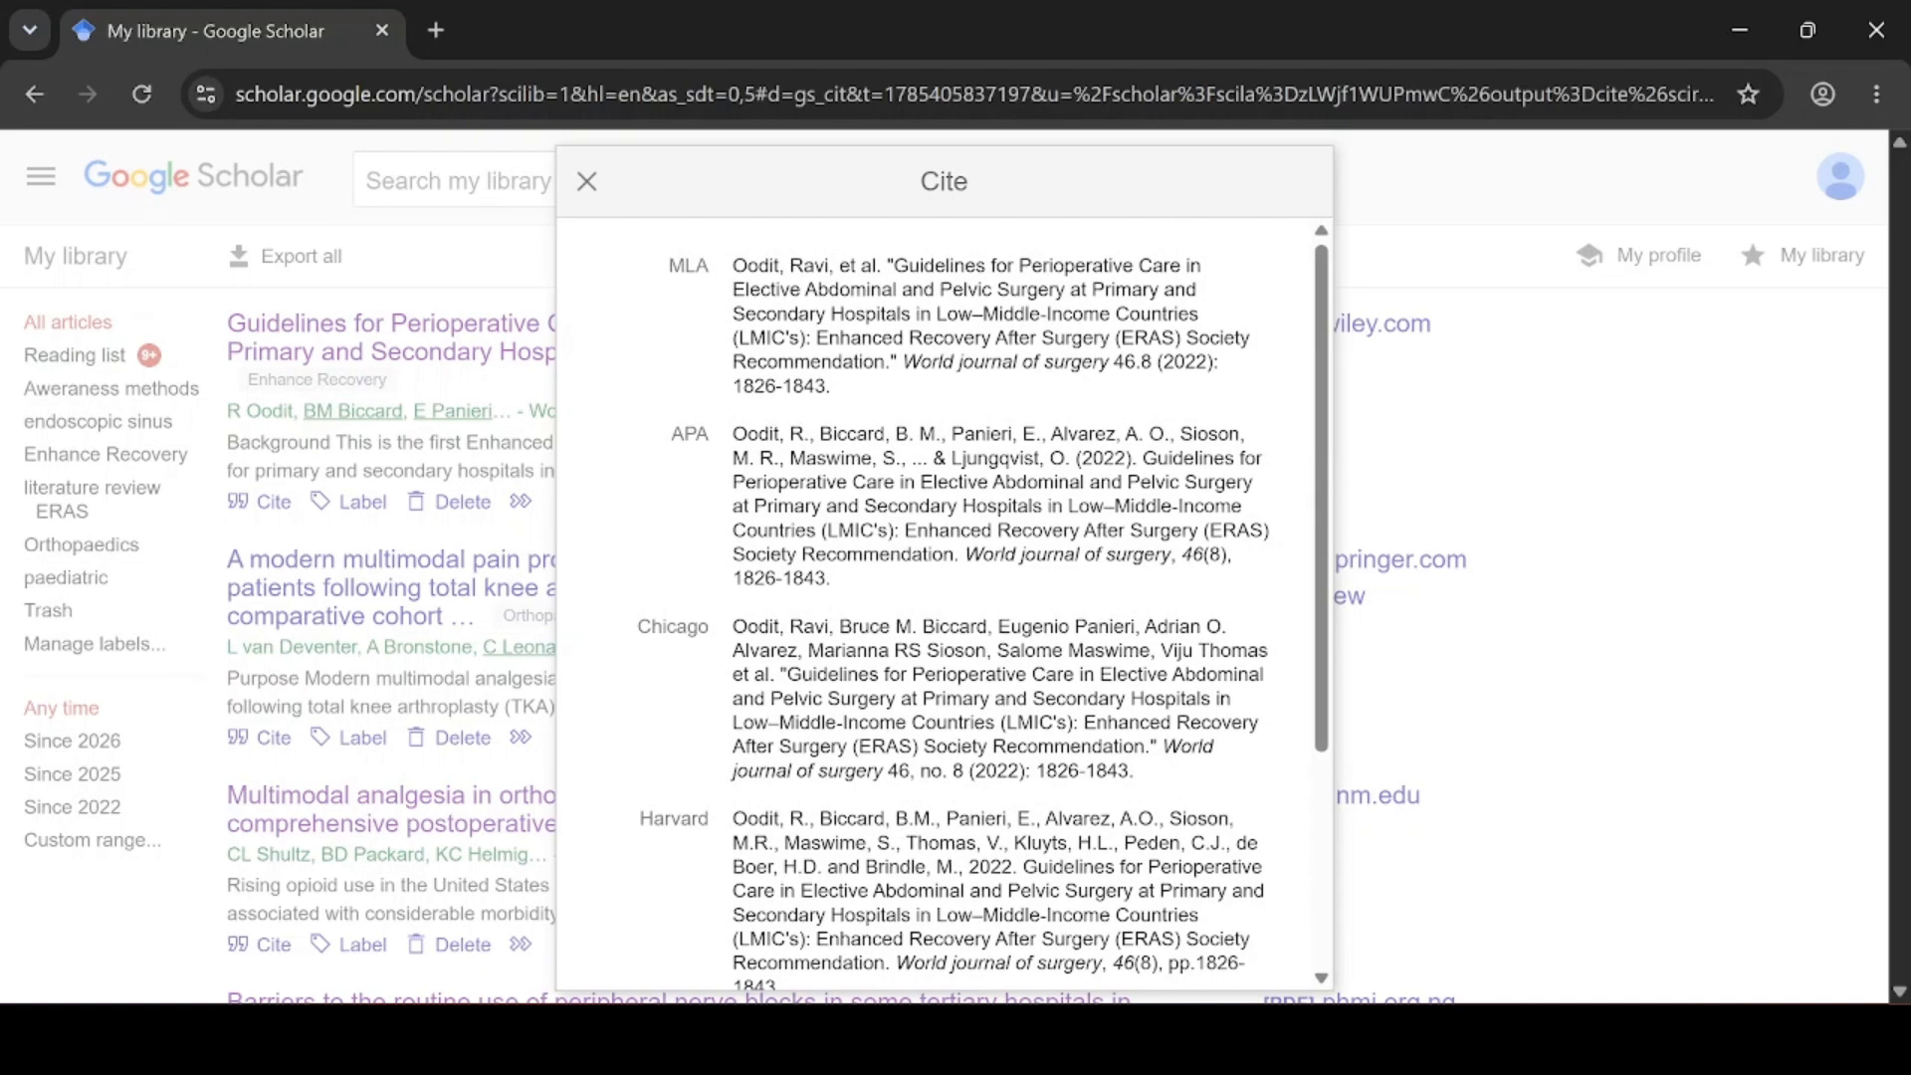
pyautogui.scroll(-3, 1002, 902)
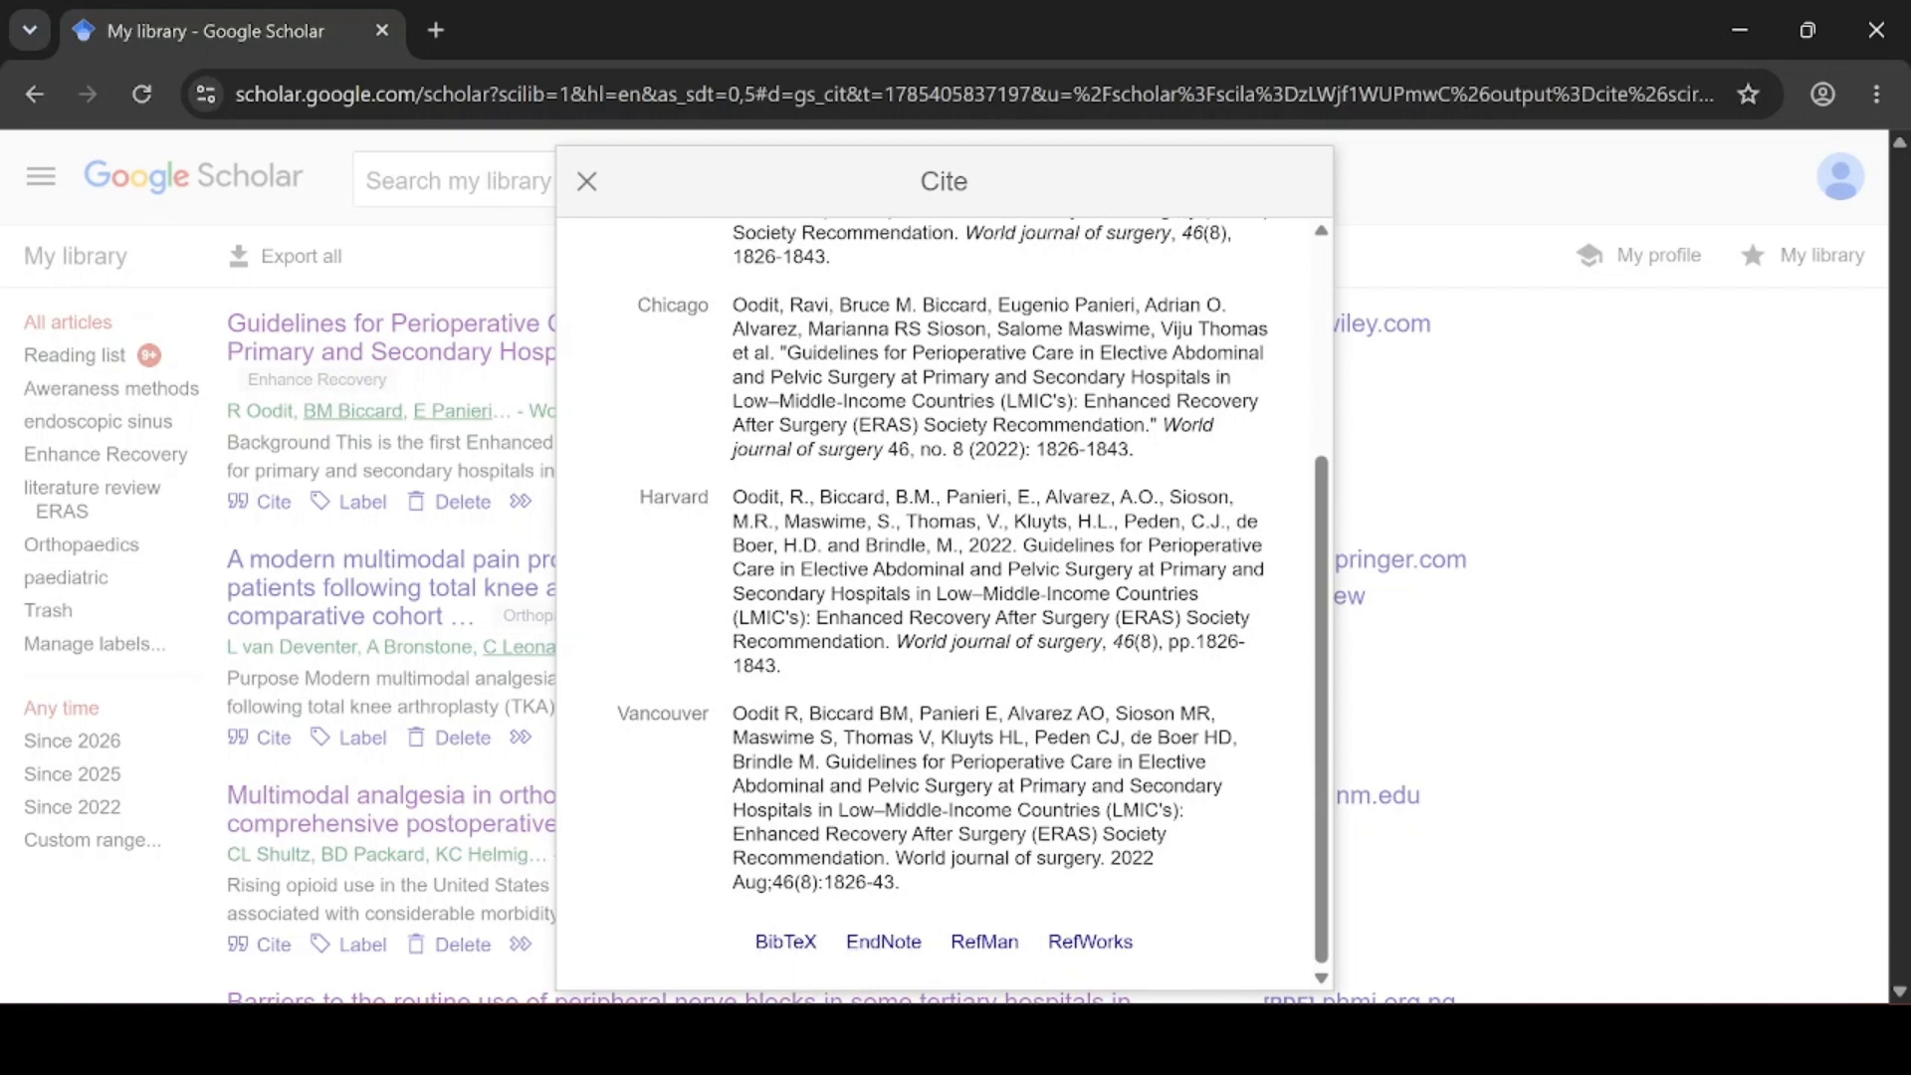
# Export the article's RefMan citation as citations (1).ris, pass the reCAPTCHA, then minimize Chrome
pyautogui.click(991, 942)
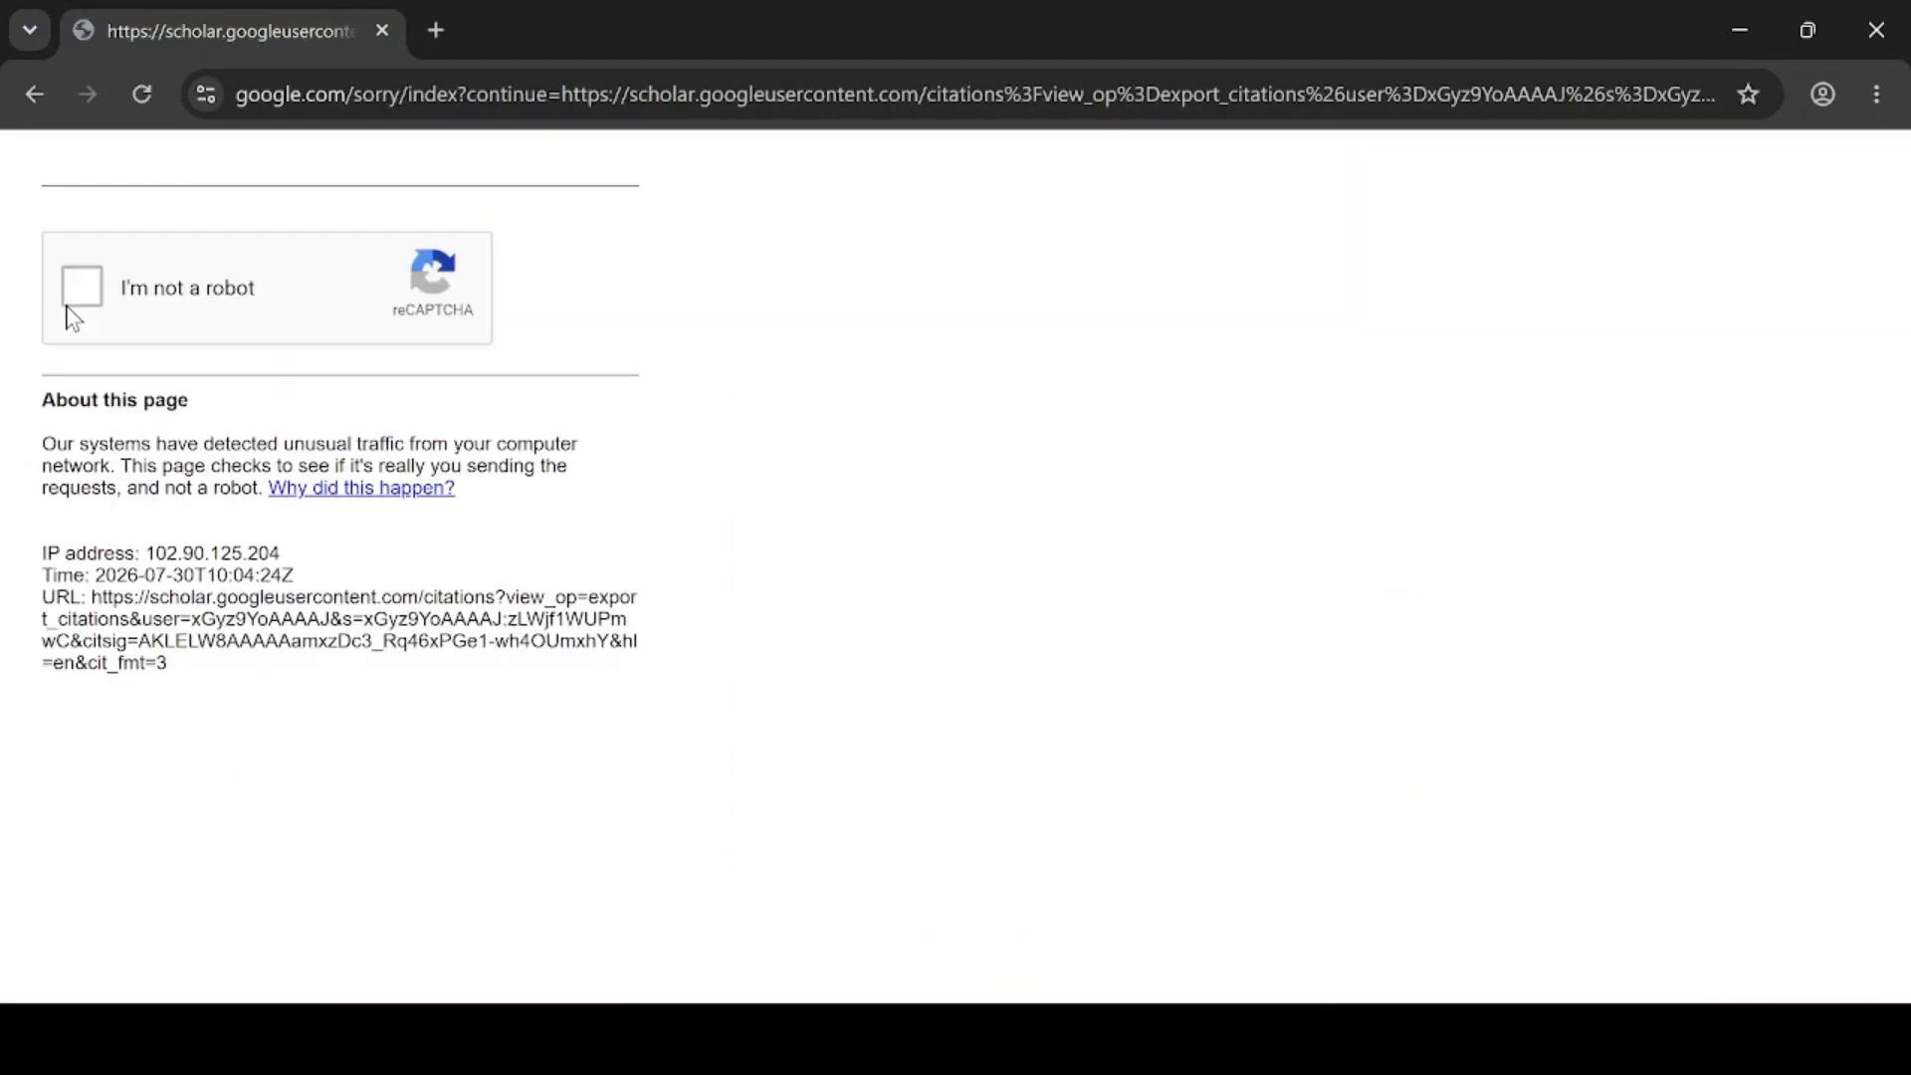
pyautogui.click(70, 305)
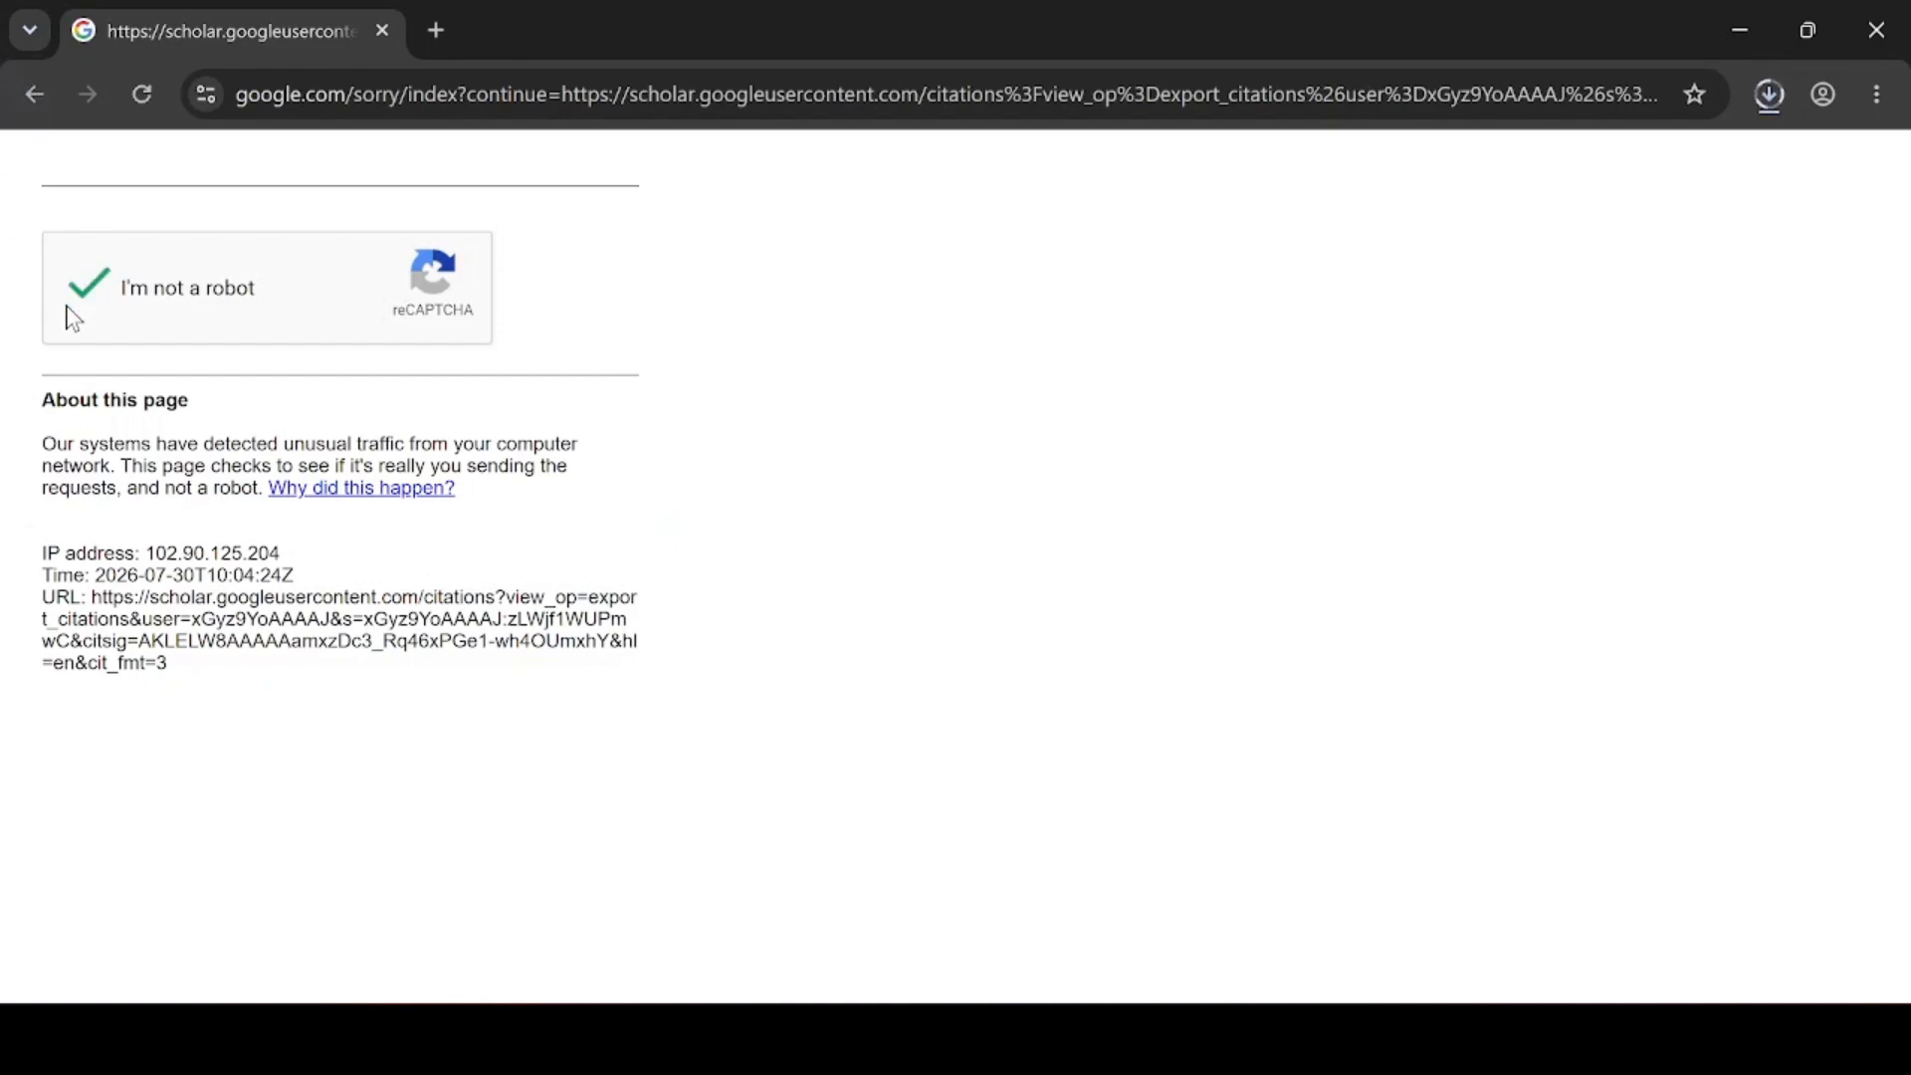
pyautogui.click(1771, 94)
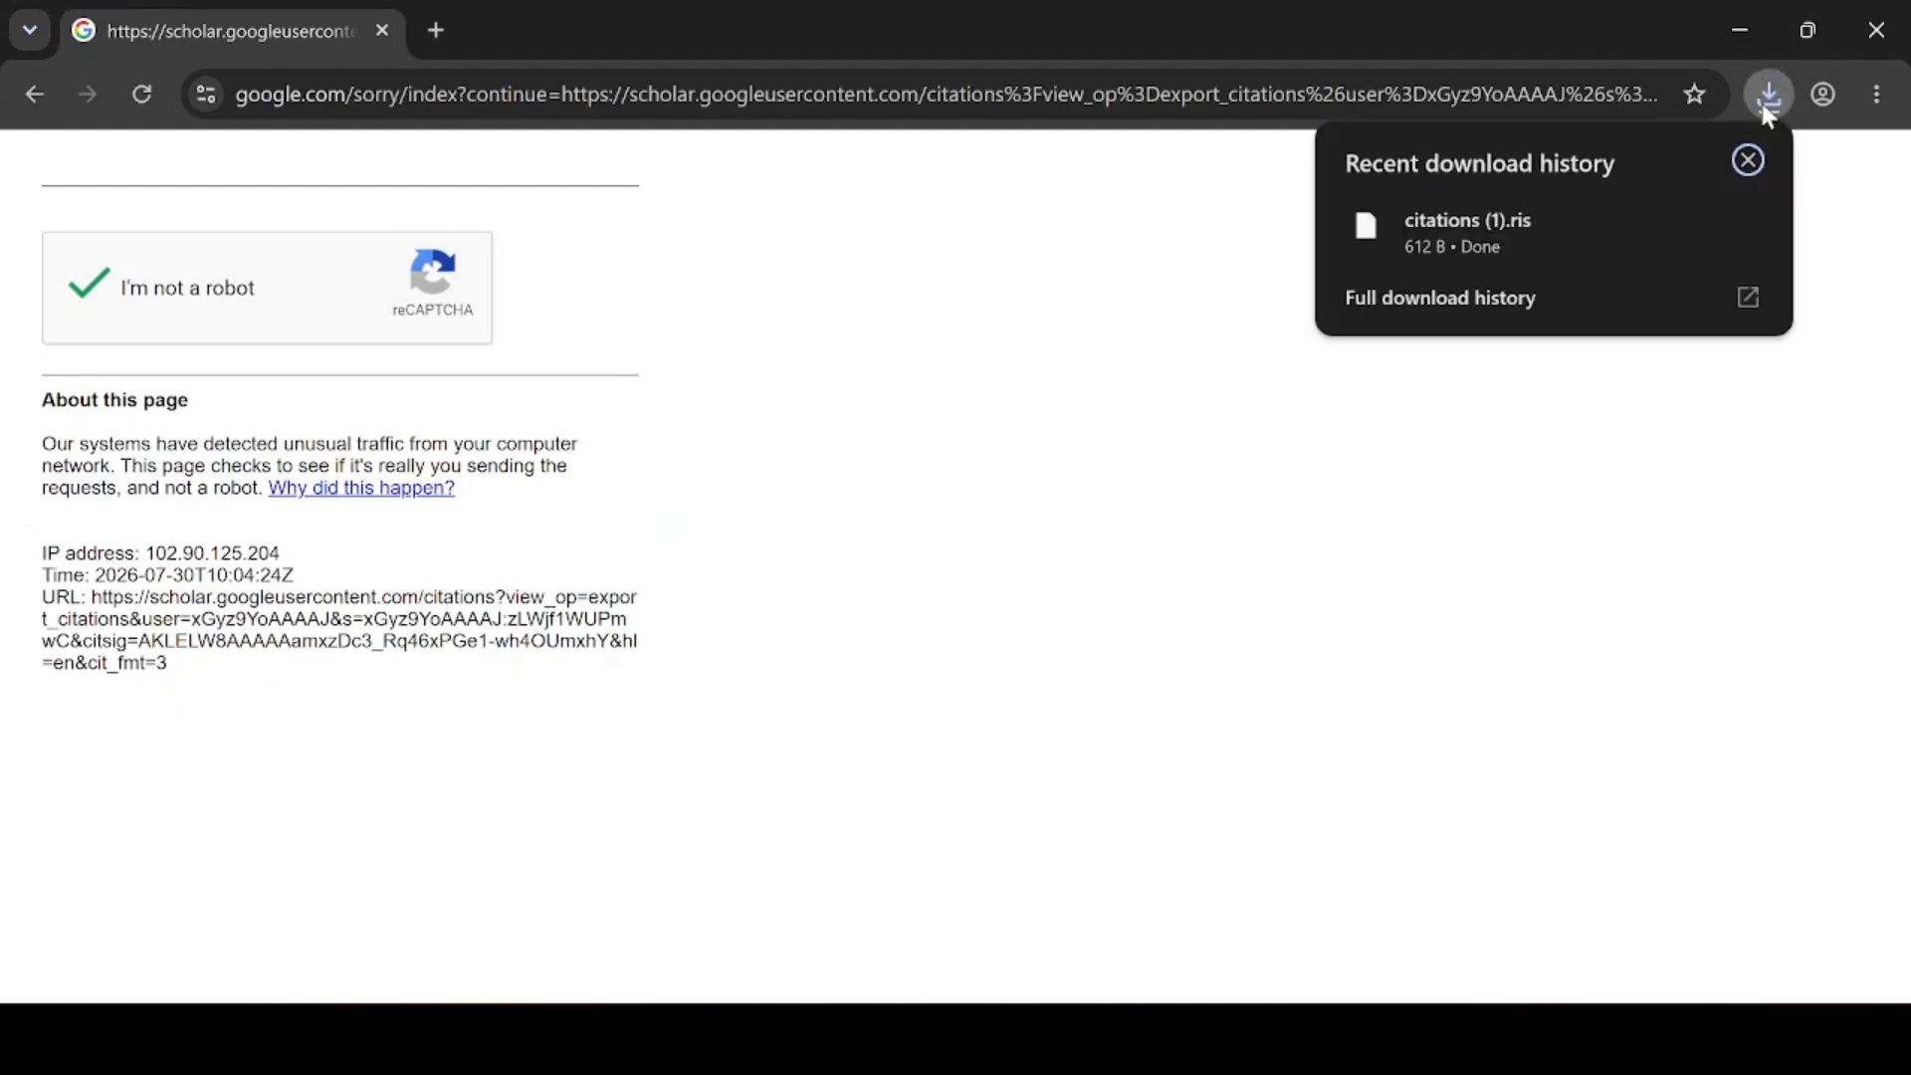
pyautogui.click(1741, 37)
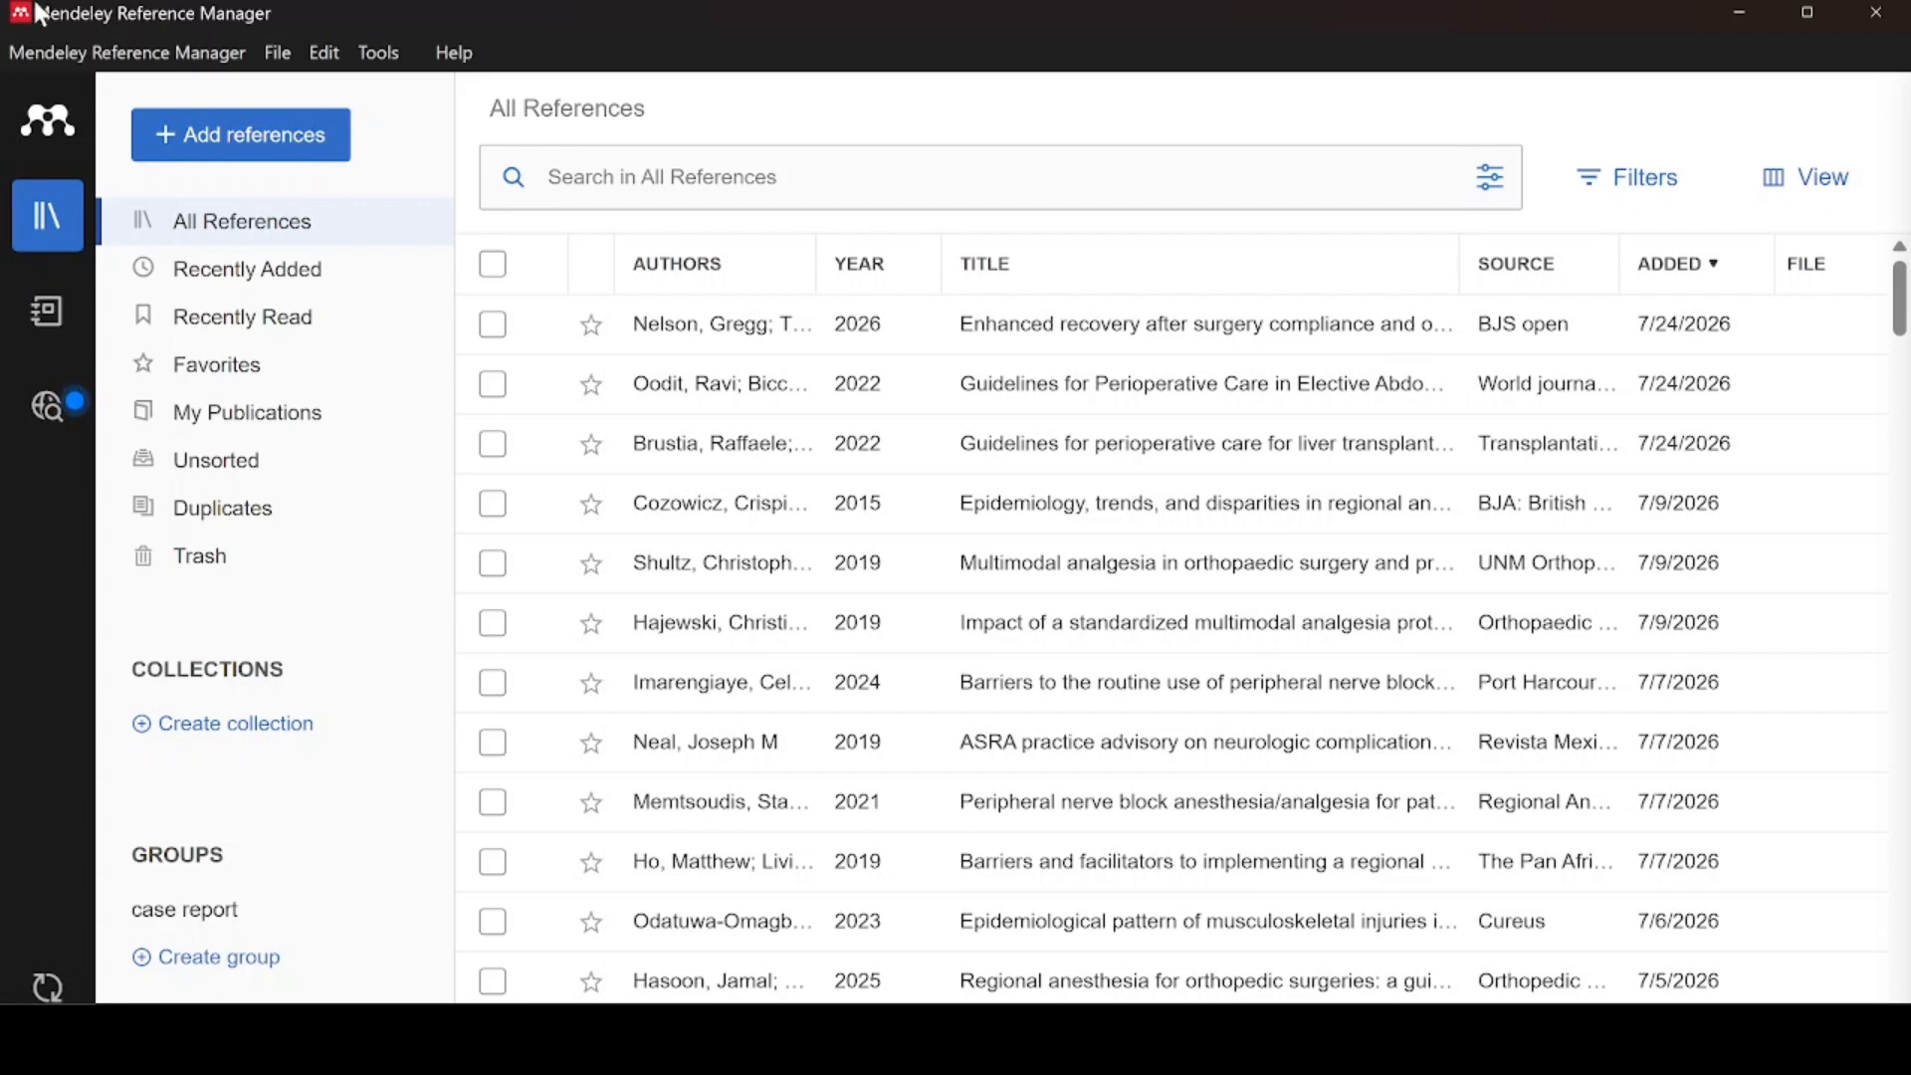
# Choose Add references > Import file(s) to open the file picker at Downloads
pyautogui.click(180, 145)
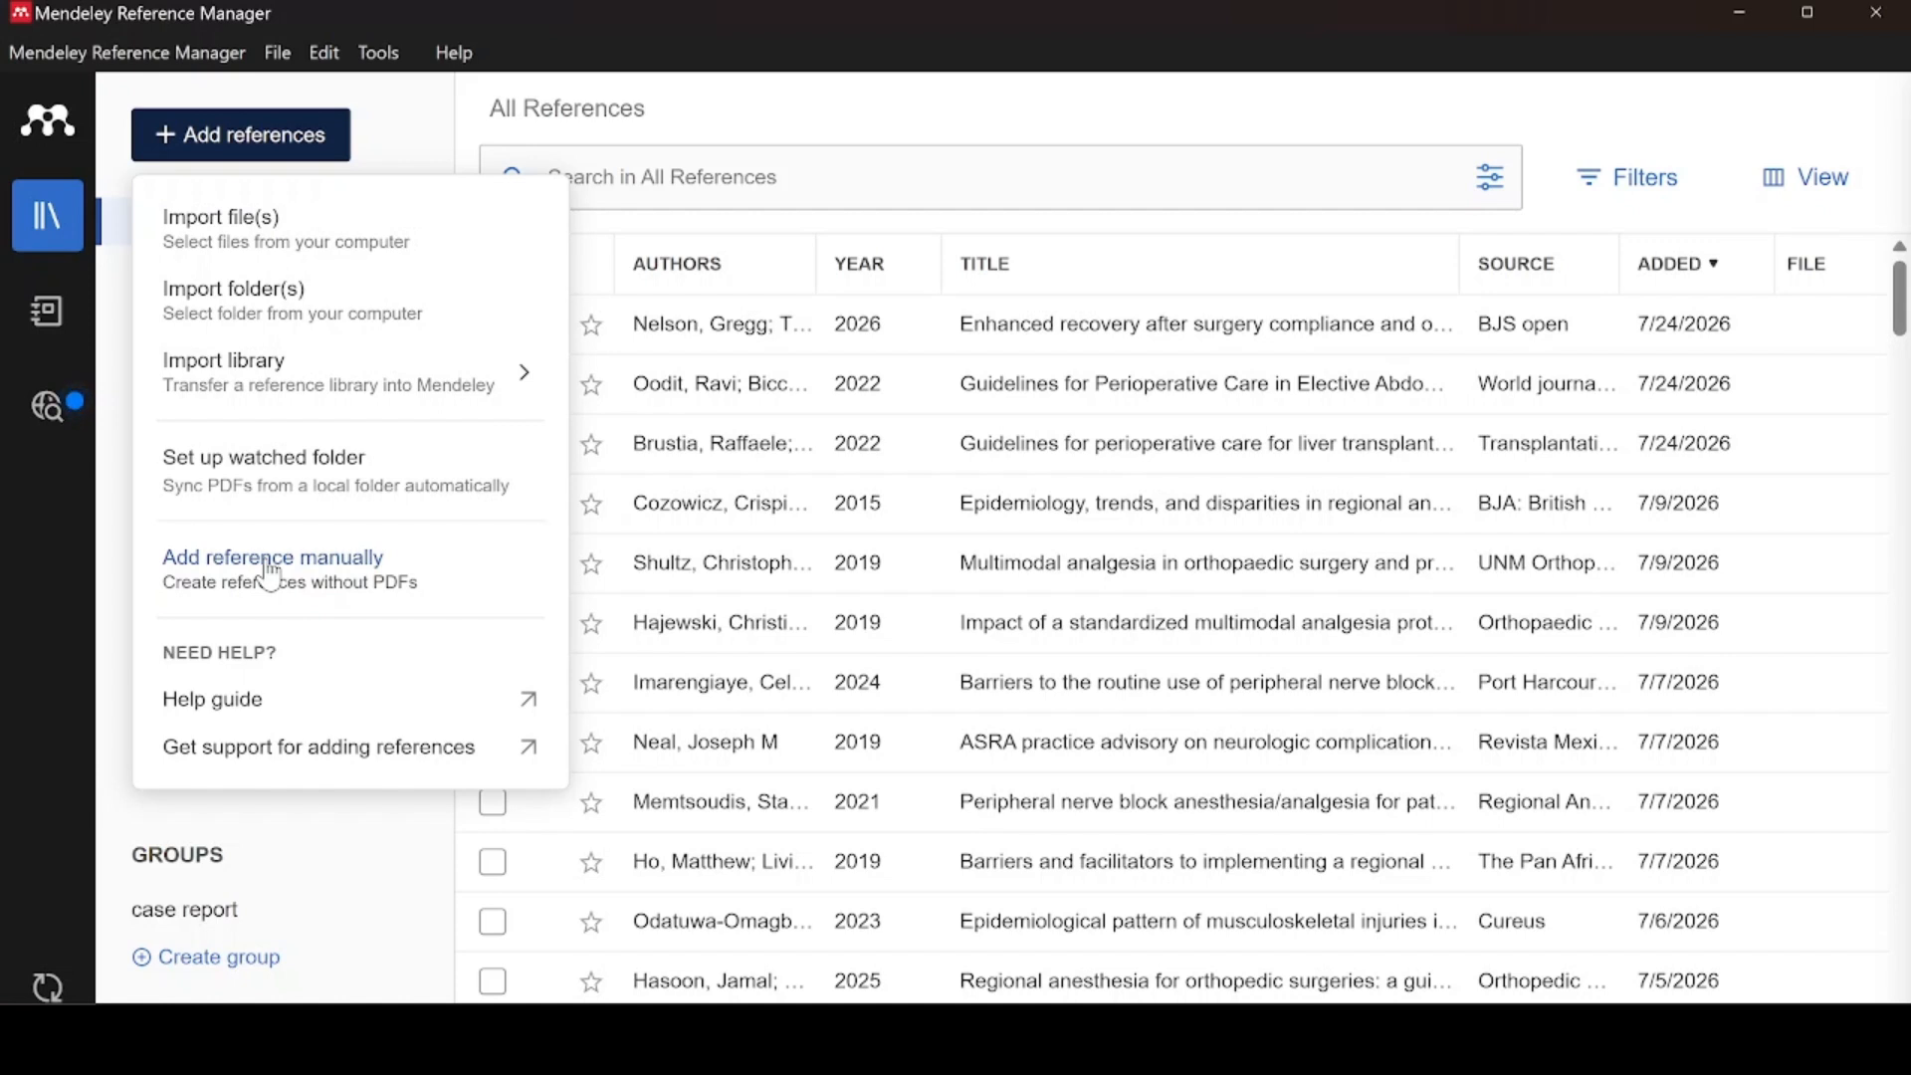
pyautogui.click(301, 236)
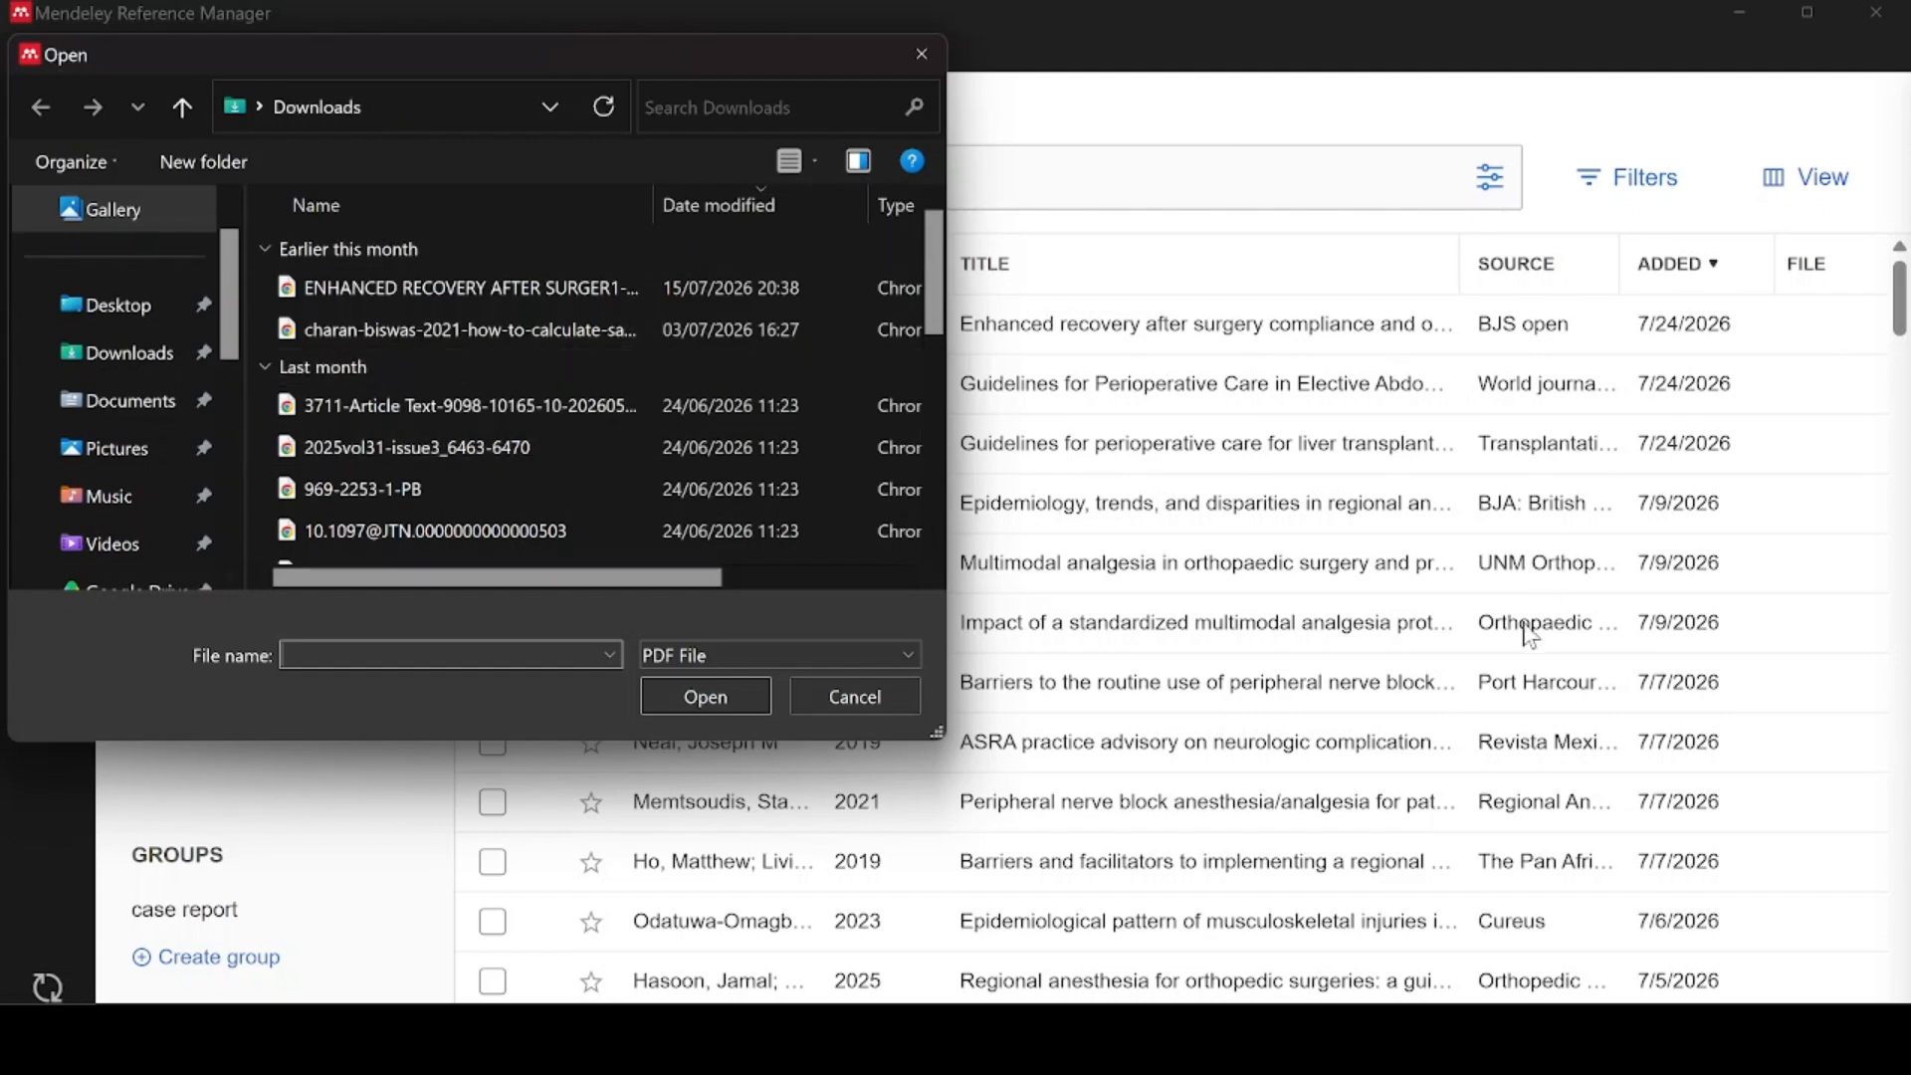
# Import citations (1).ris from Downloads with the file filter set to All Files
pyautogui.click(904, 653)
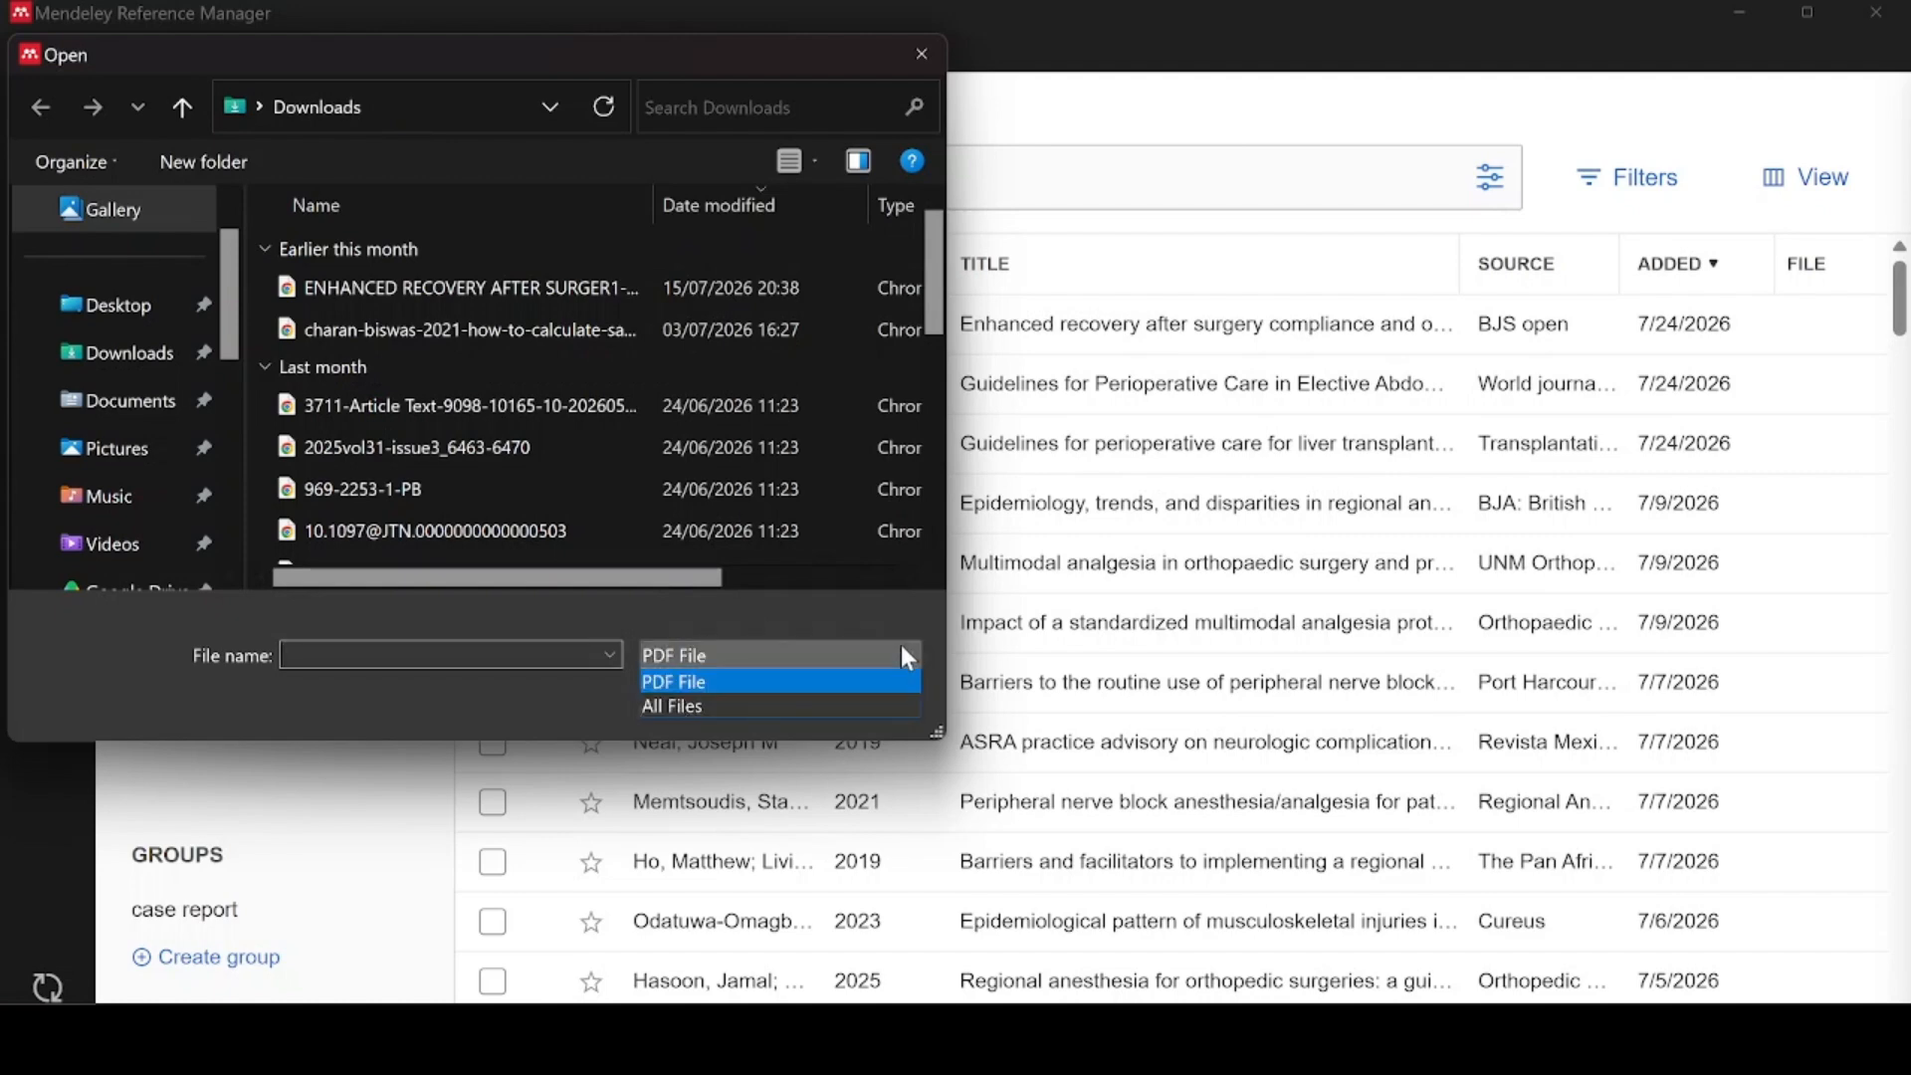
pyautogui.click(709, 707)
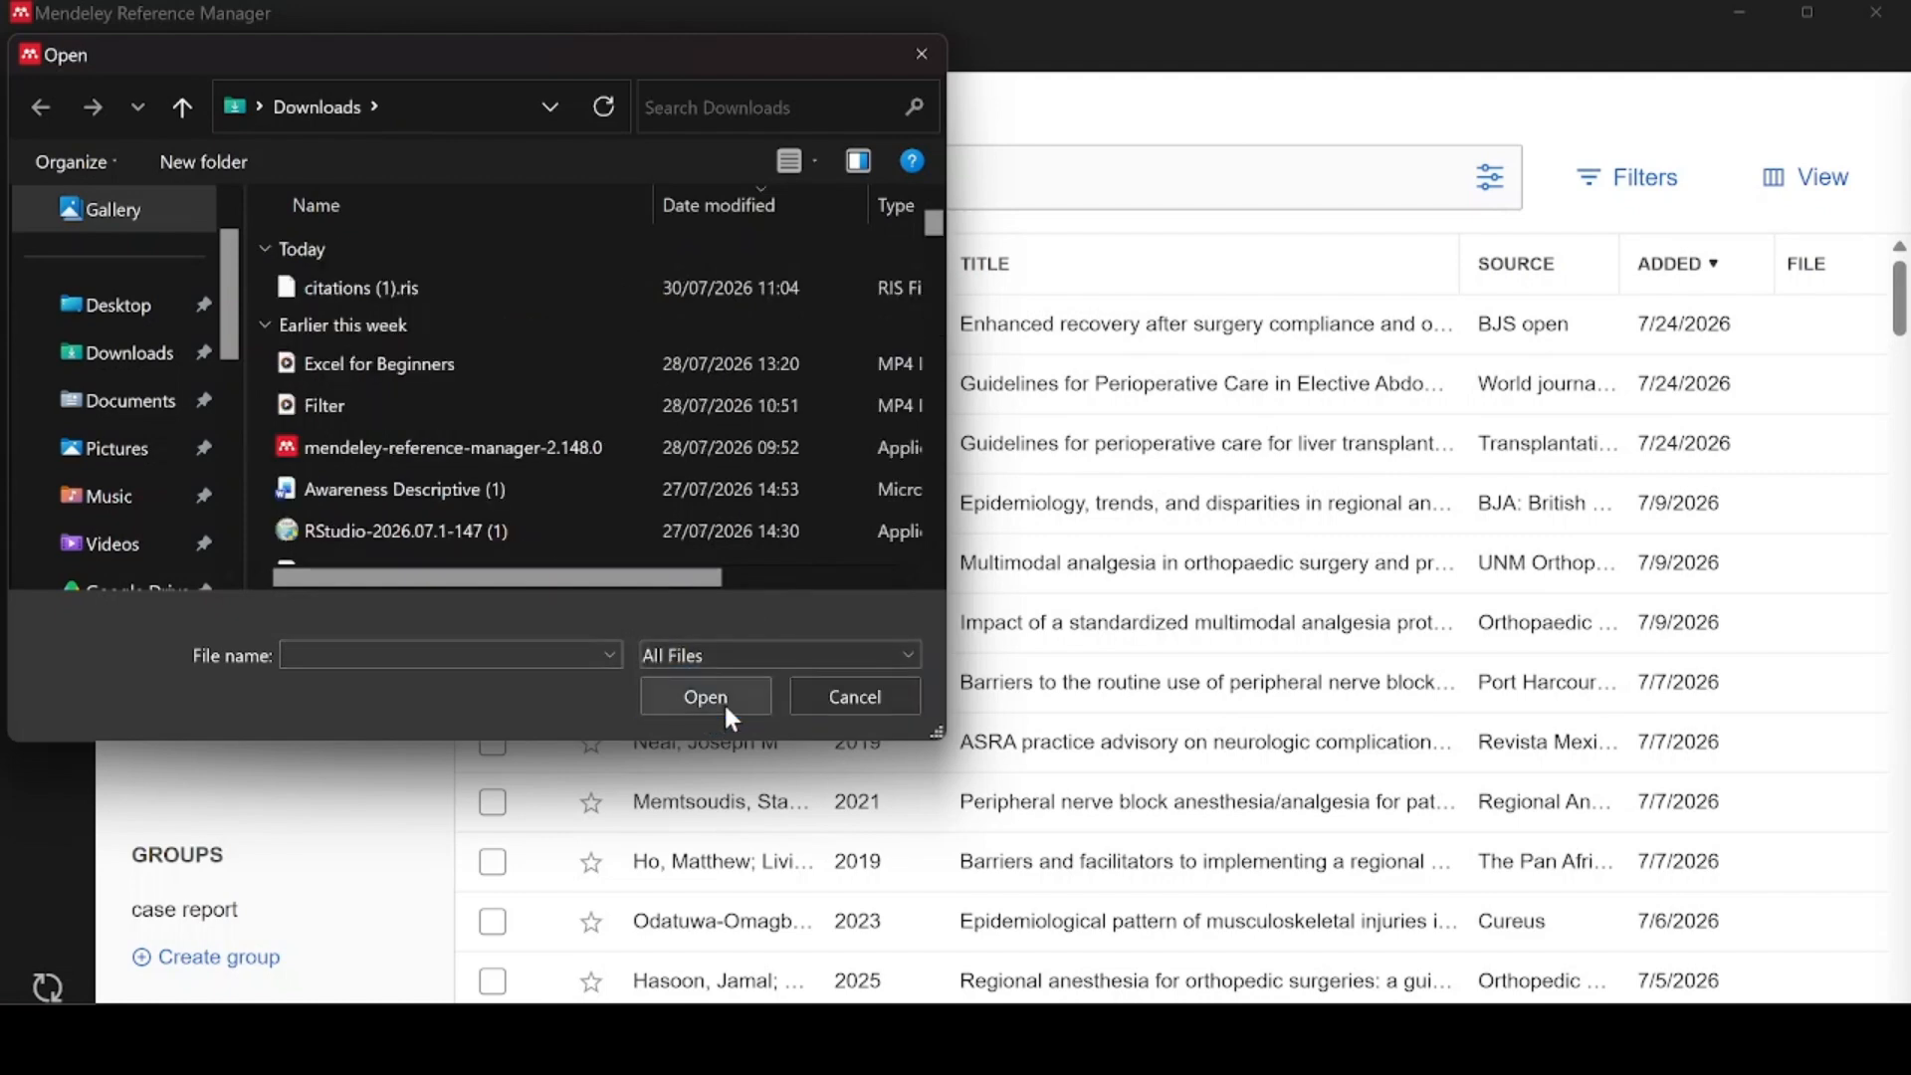
pyautogui.click(381, 288)
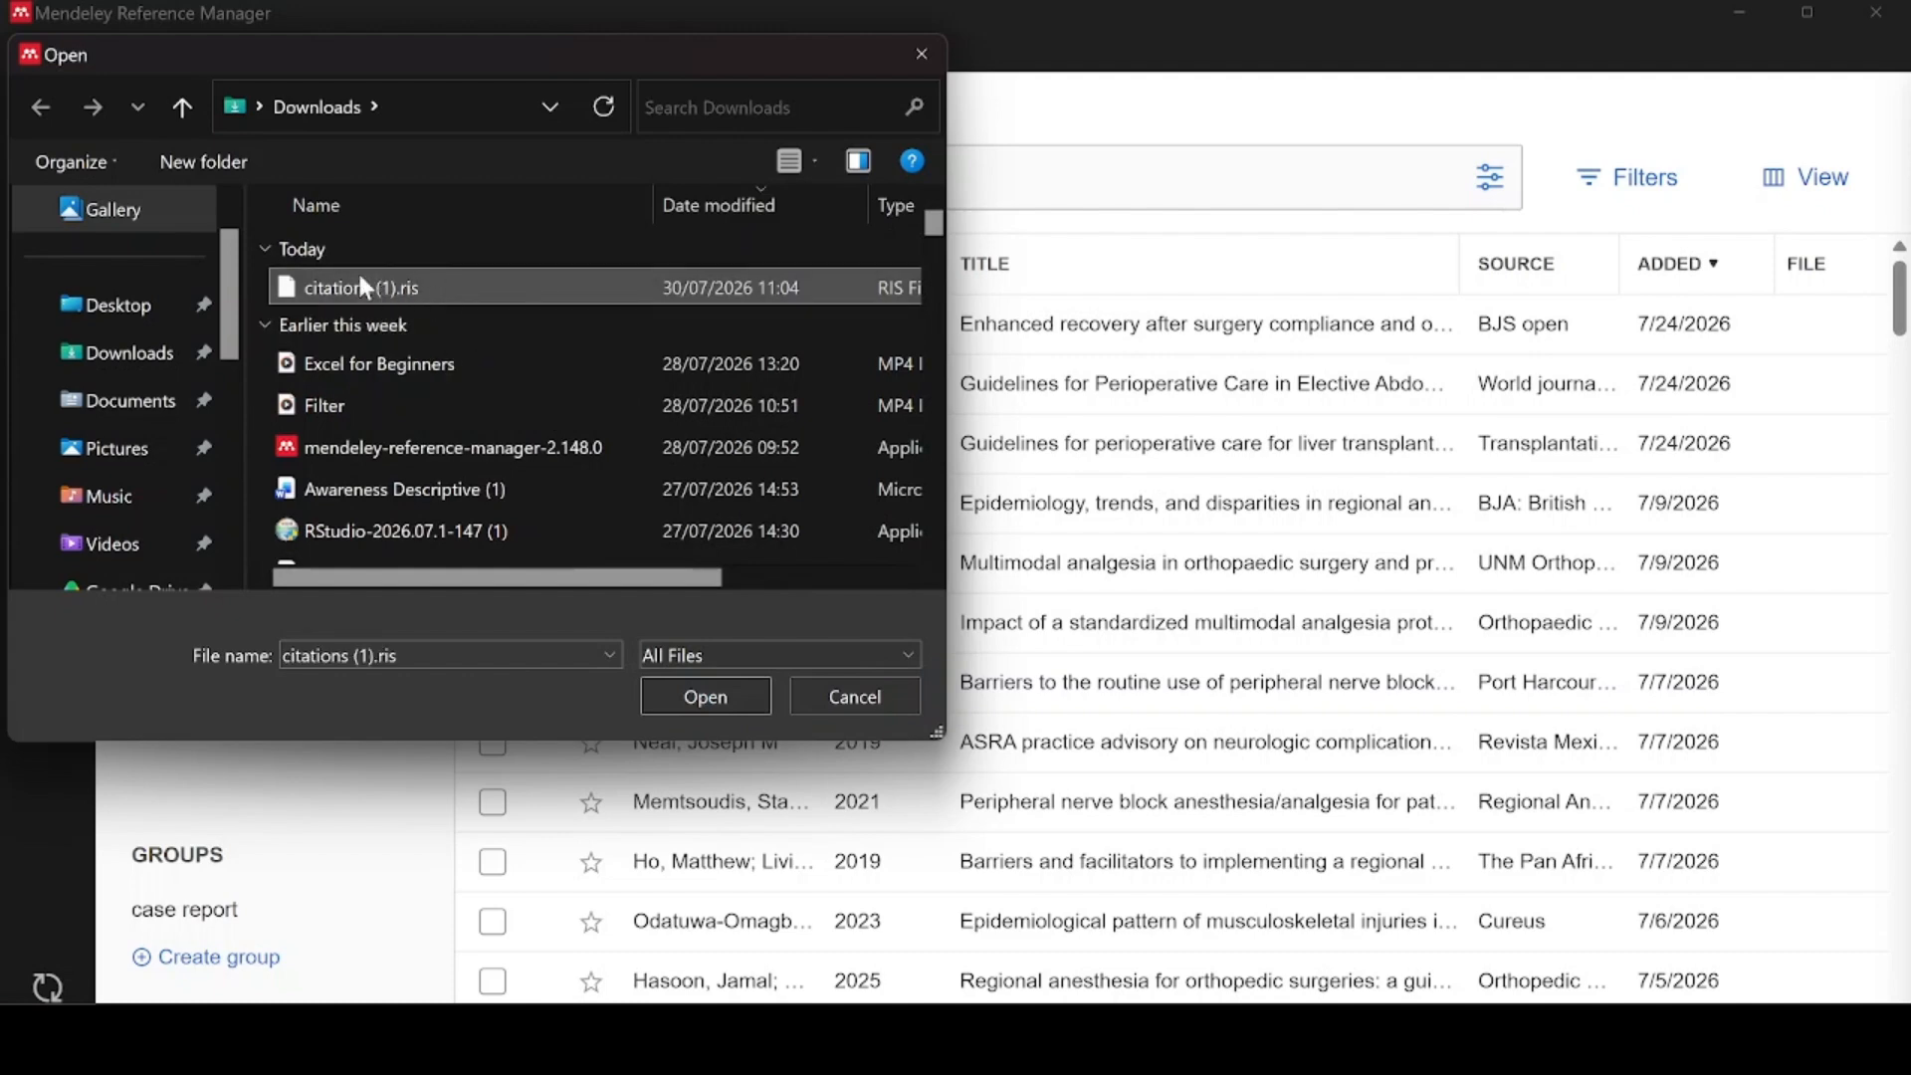
pyautogui.click(725, 697)
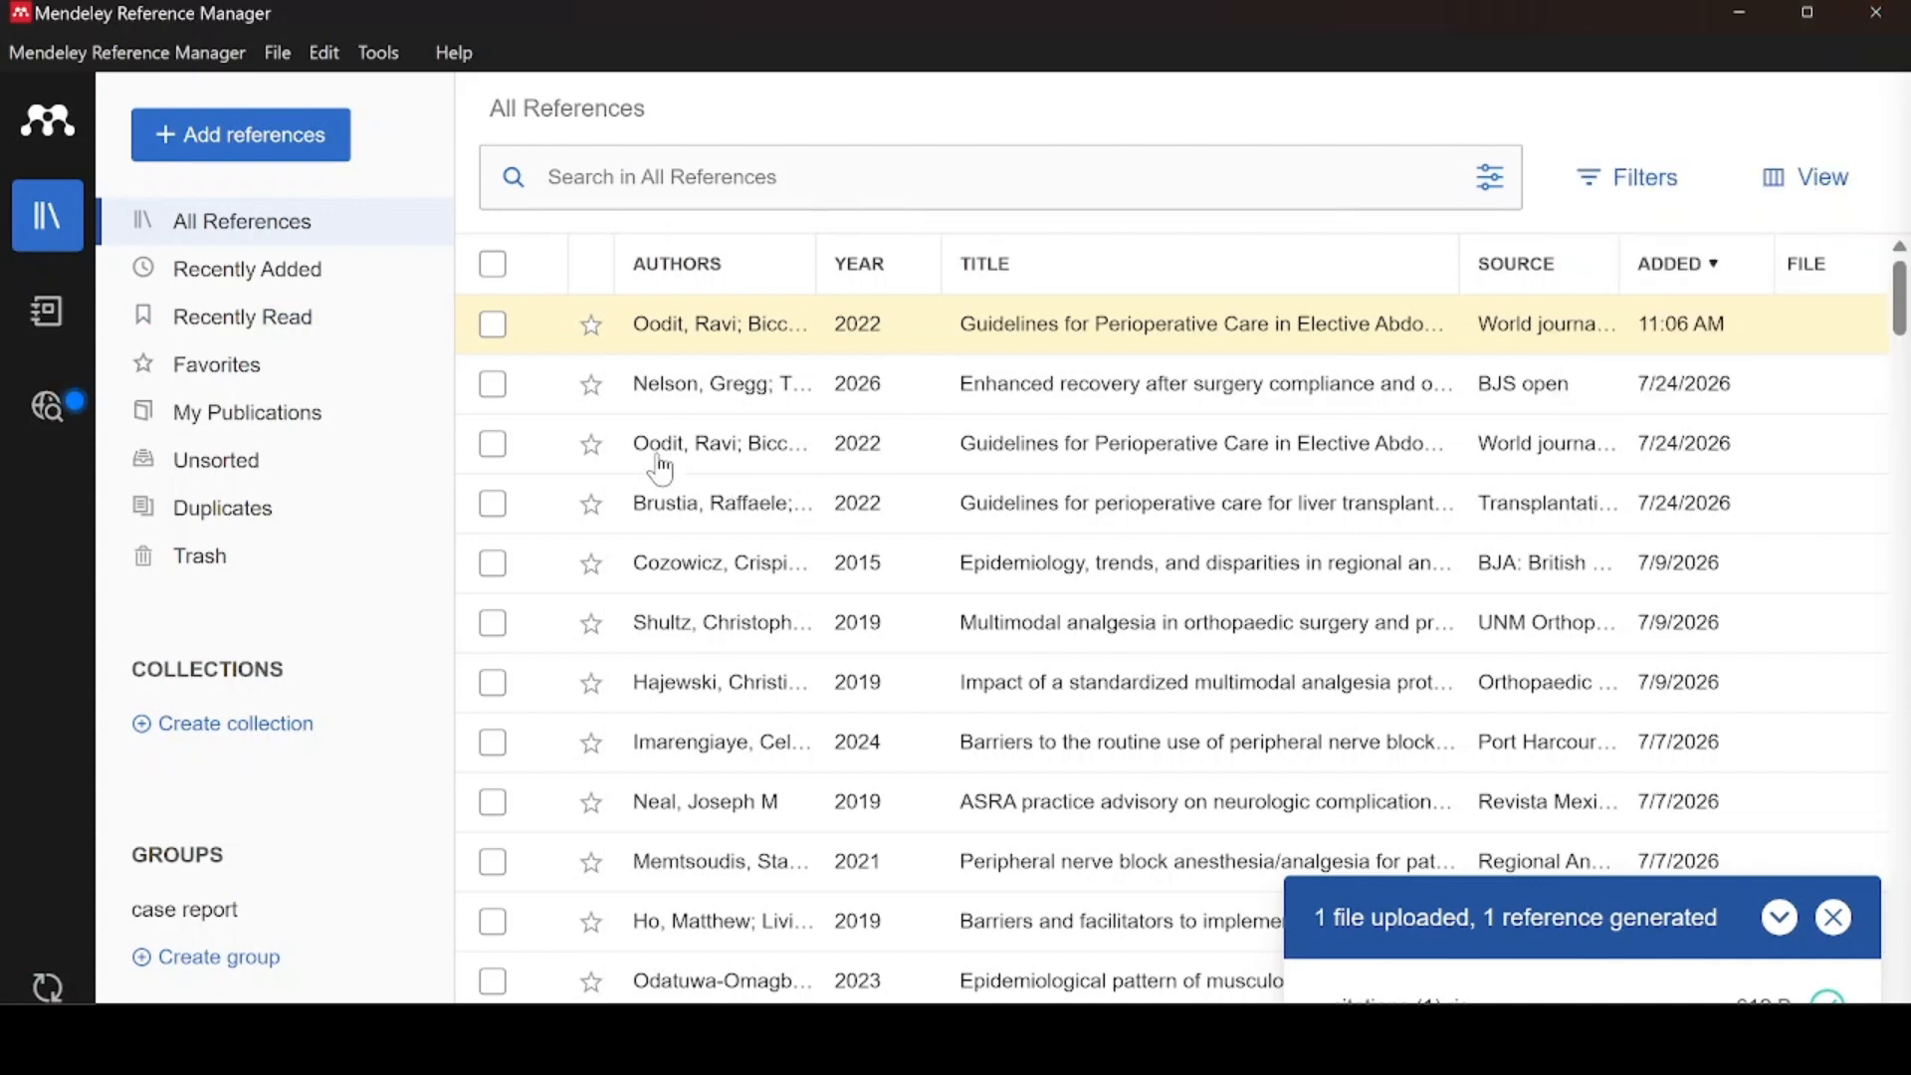
# Tick the imported perioperative reference, view the Trash, then minimize Mendeley Reference Manager
pyautogui.click(496, 328)
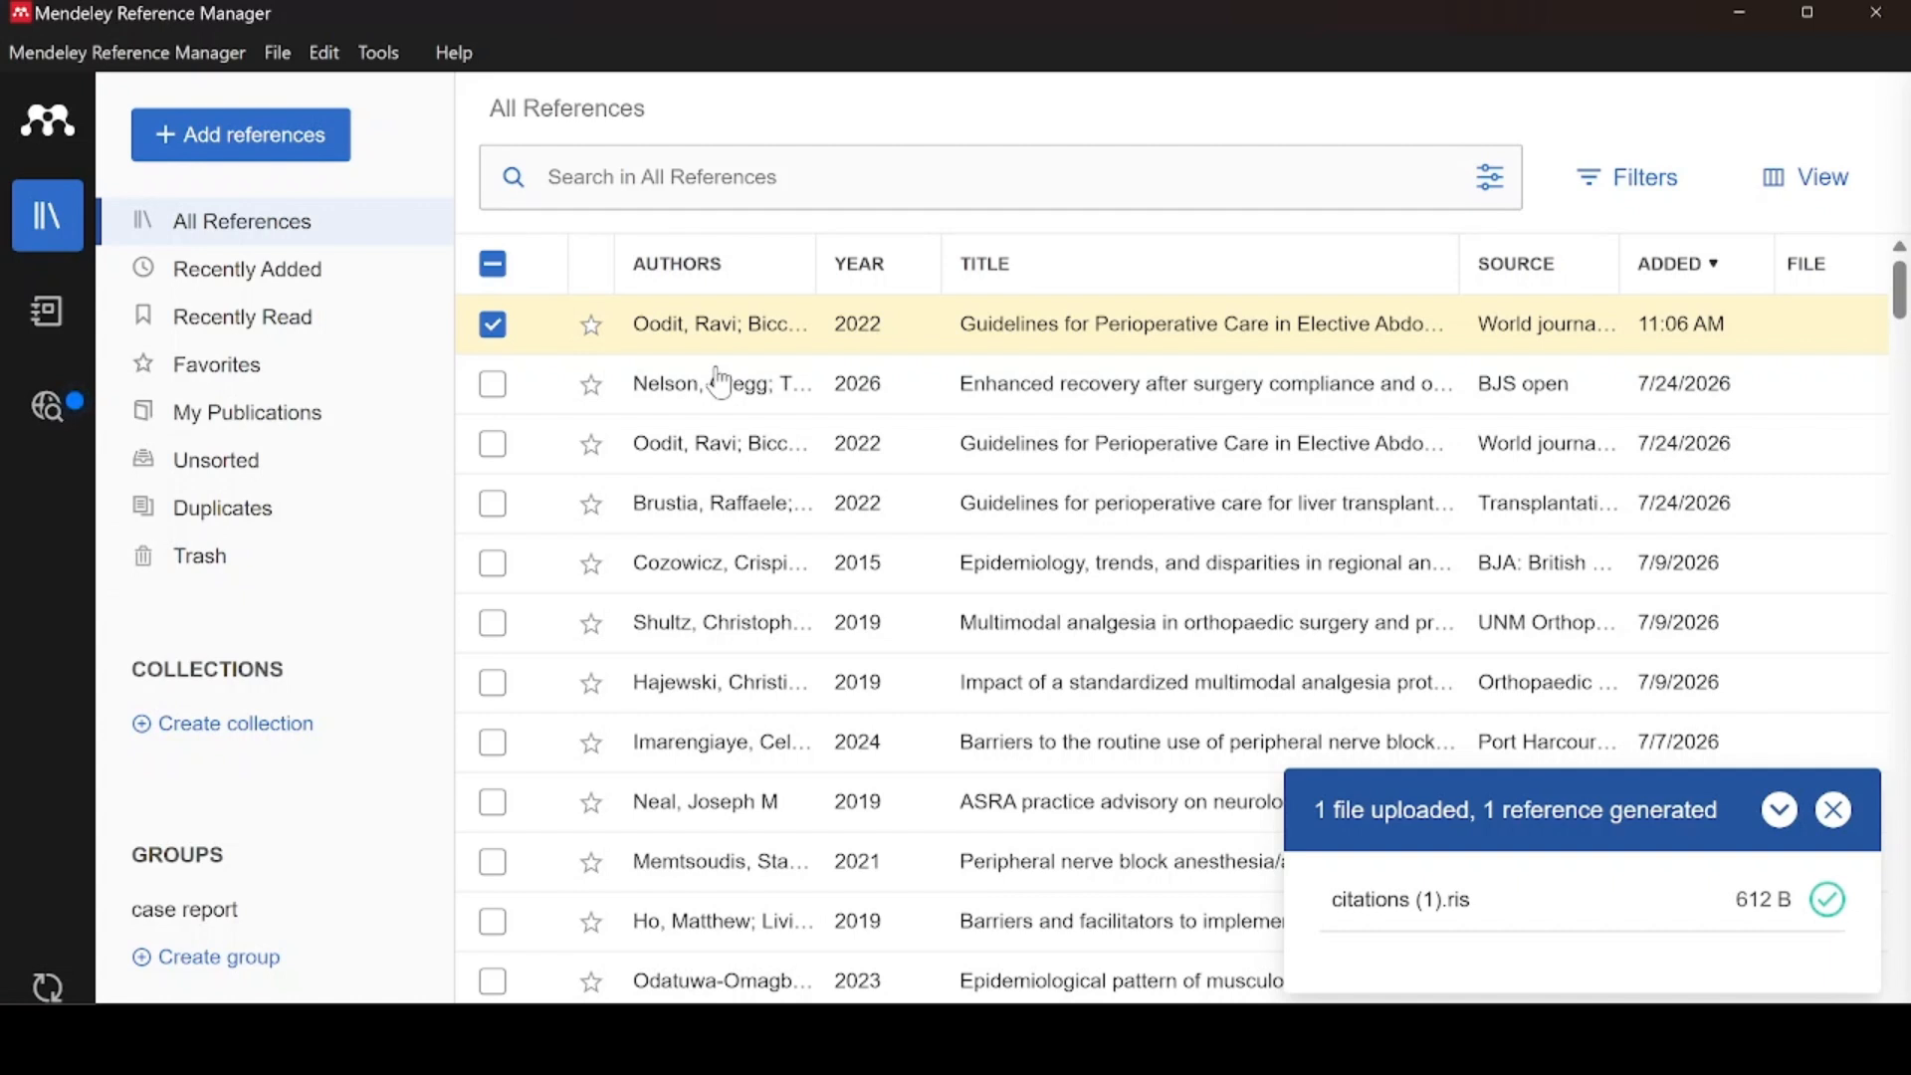
pyautogui.click(207, 563)
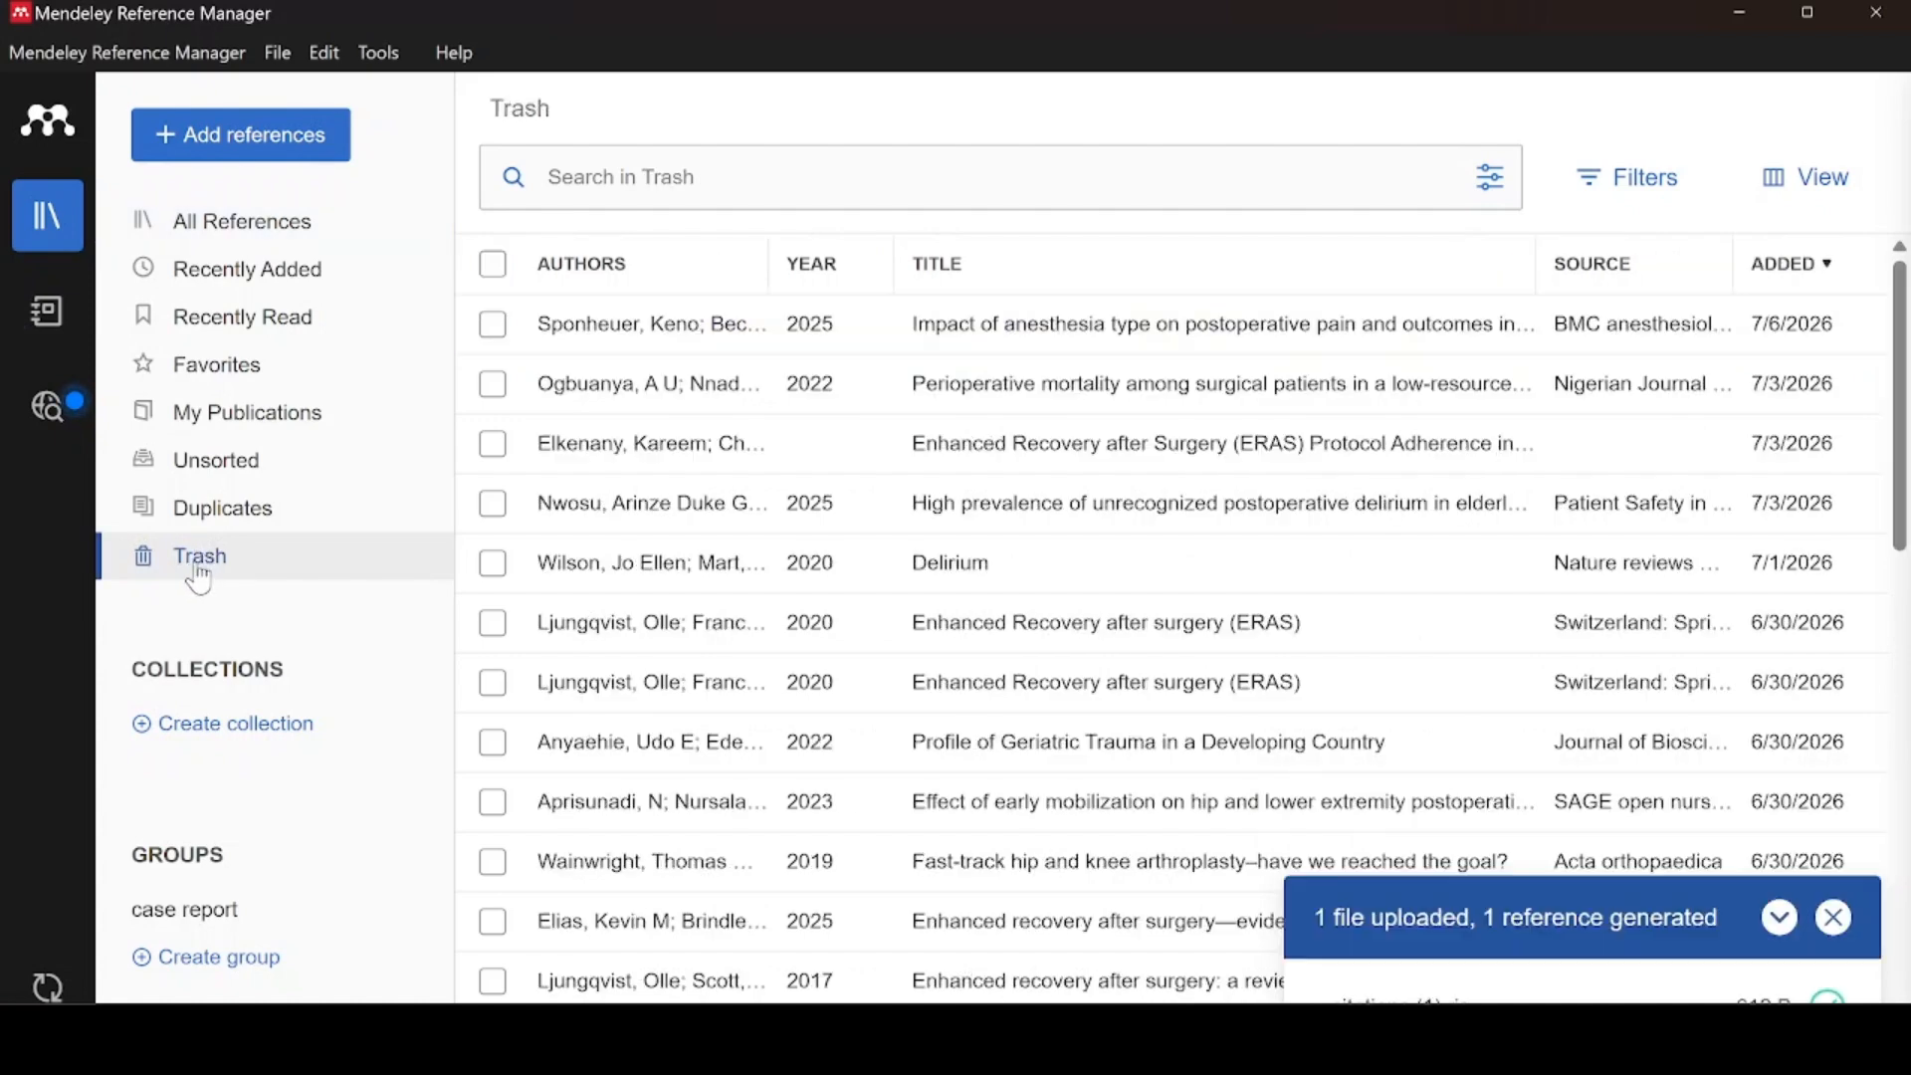
pyautogui.click(1744, 14)
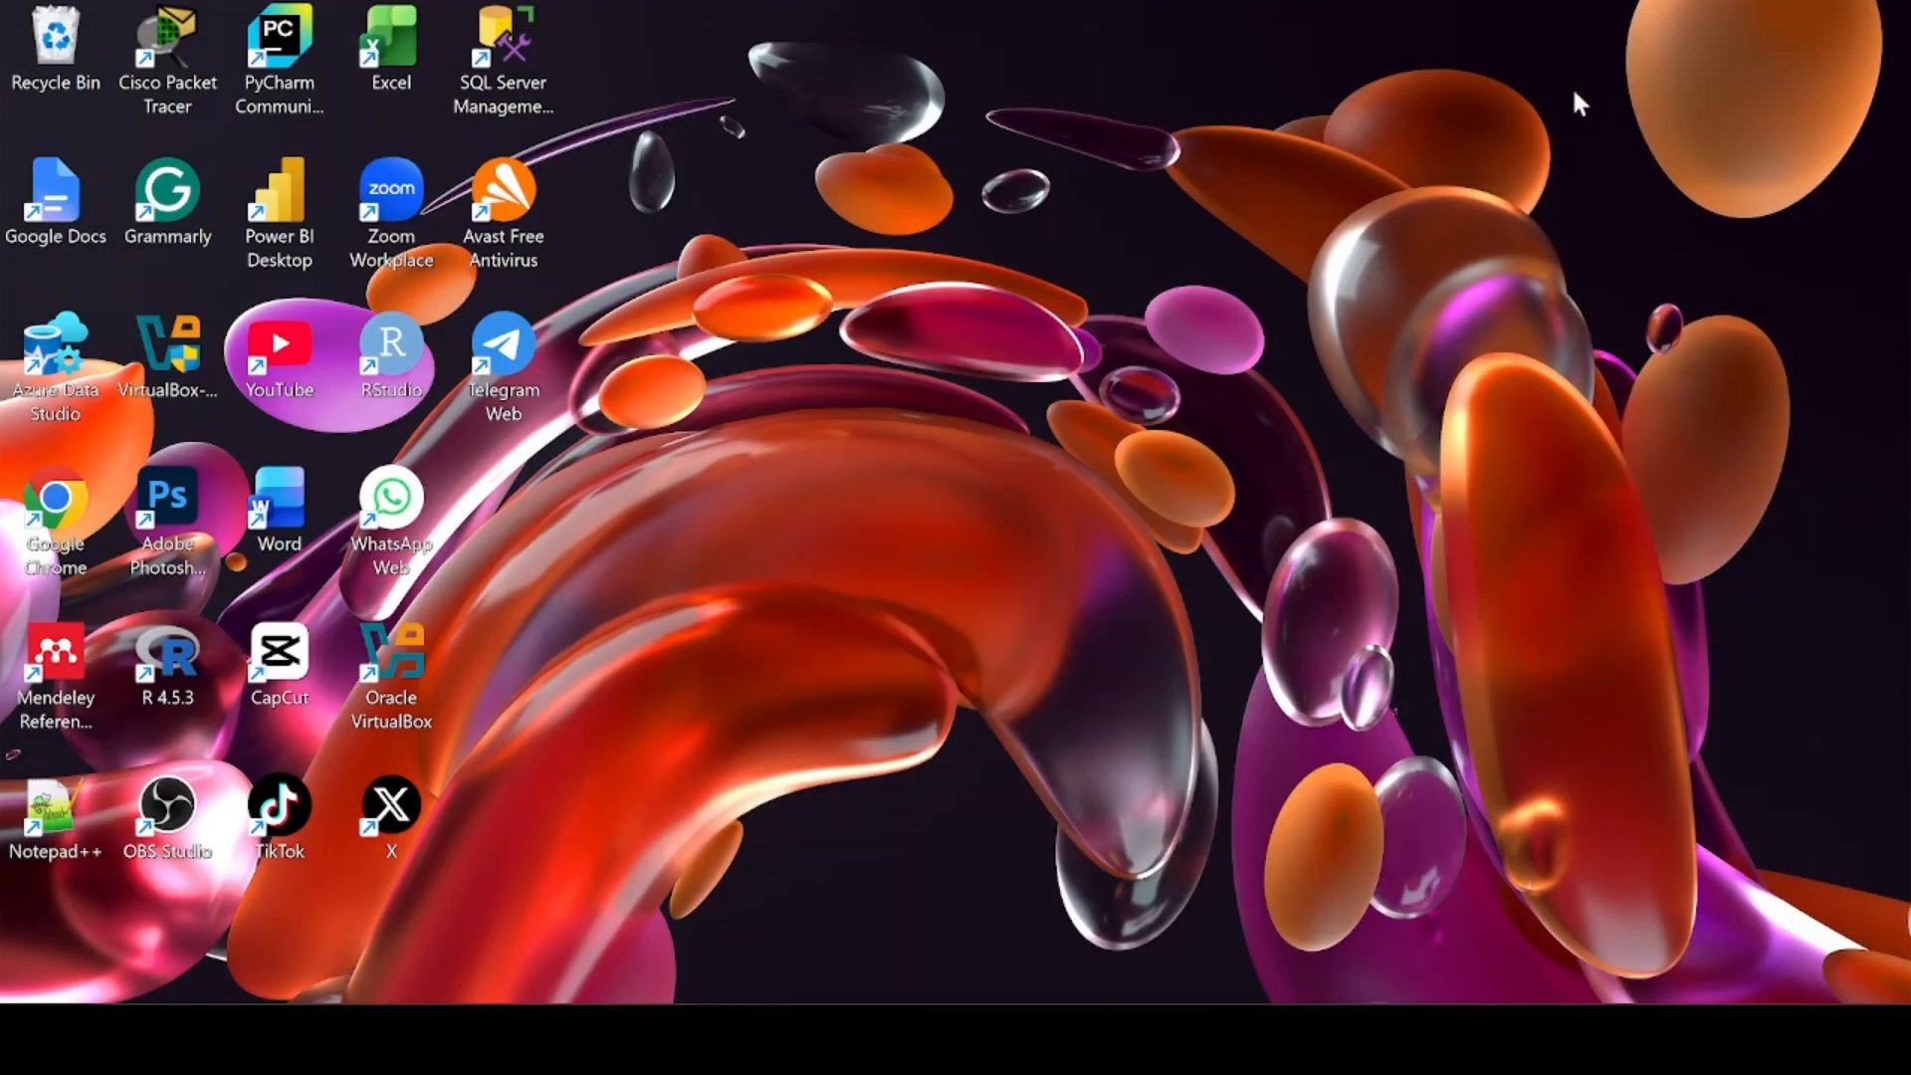
pyautogui.moveTo(1352, 1039)
# Restore Word, dismiss the add-in error, sync the Mendeley library and open the … actions menu
pyautogui.click(1353, 1039)
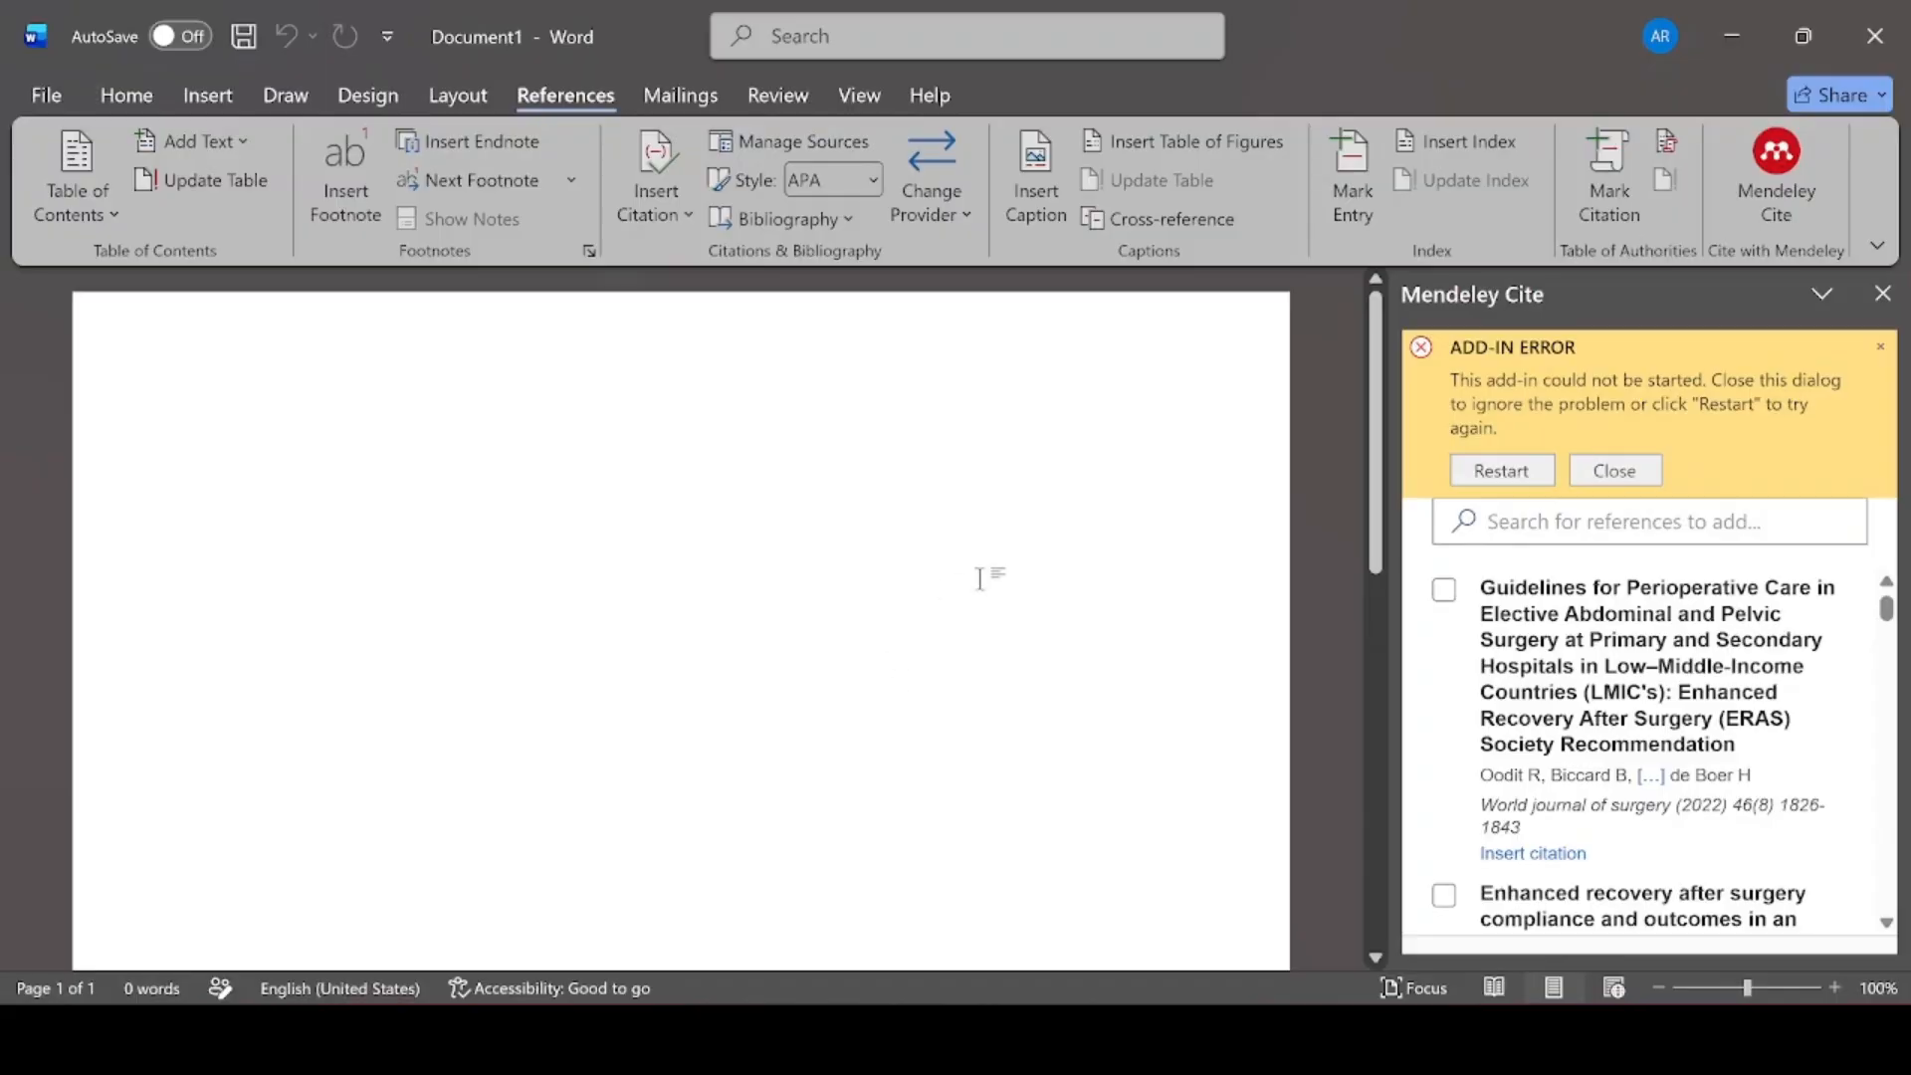
pyautogui.click(1881, 346)
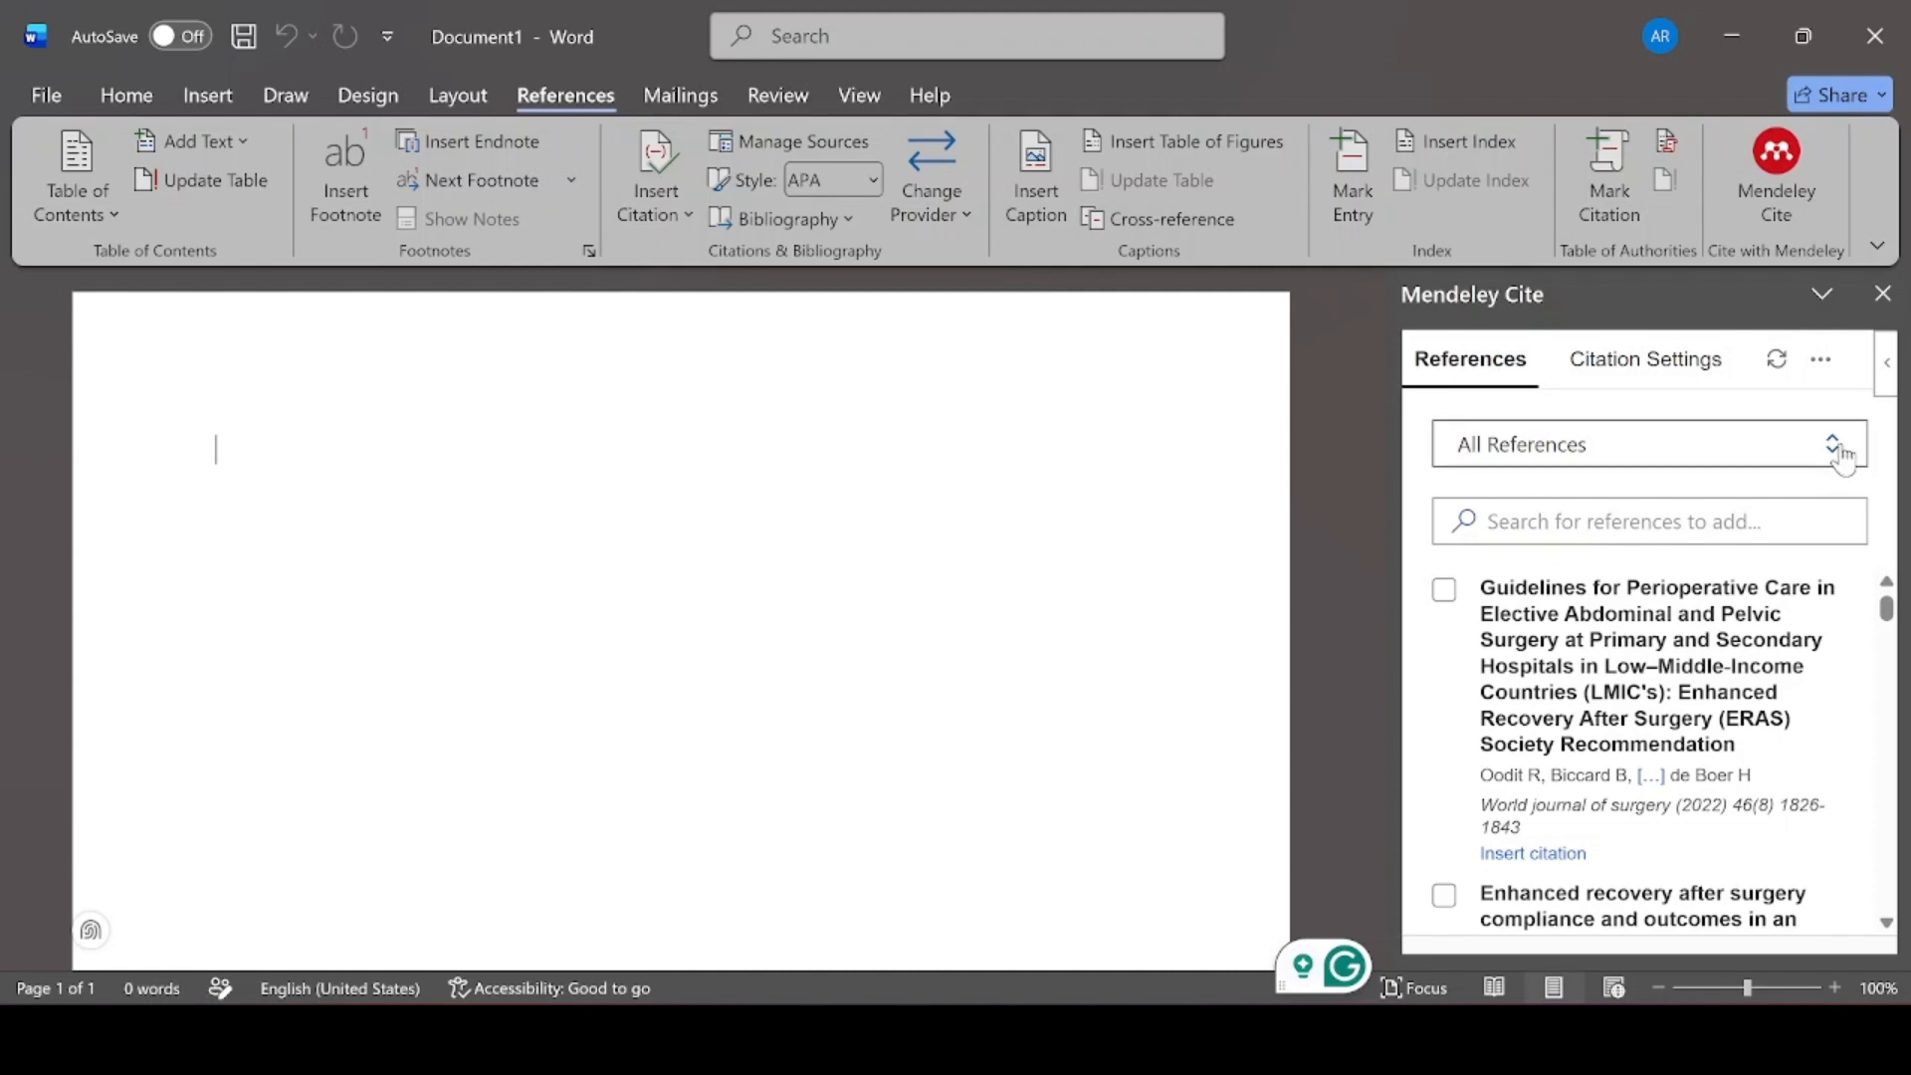
pyautogui.click(1777, 364)
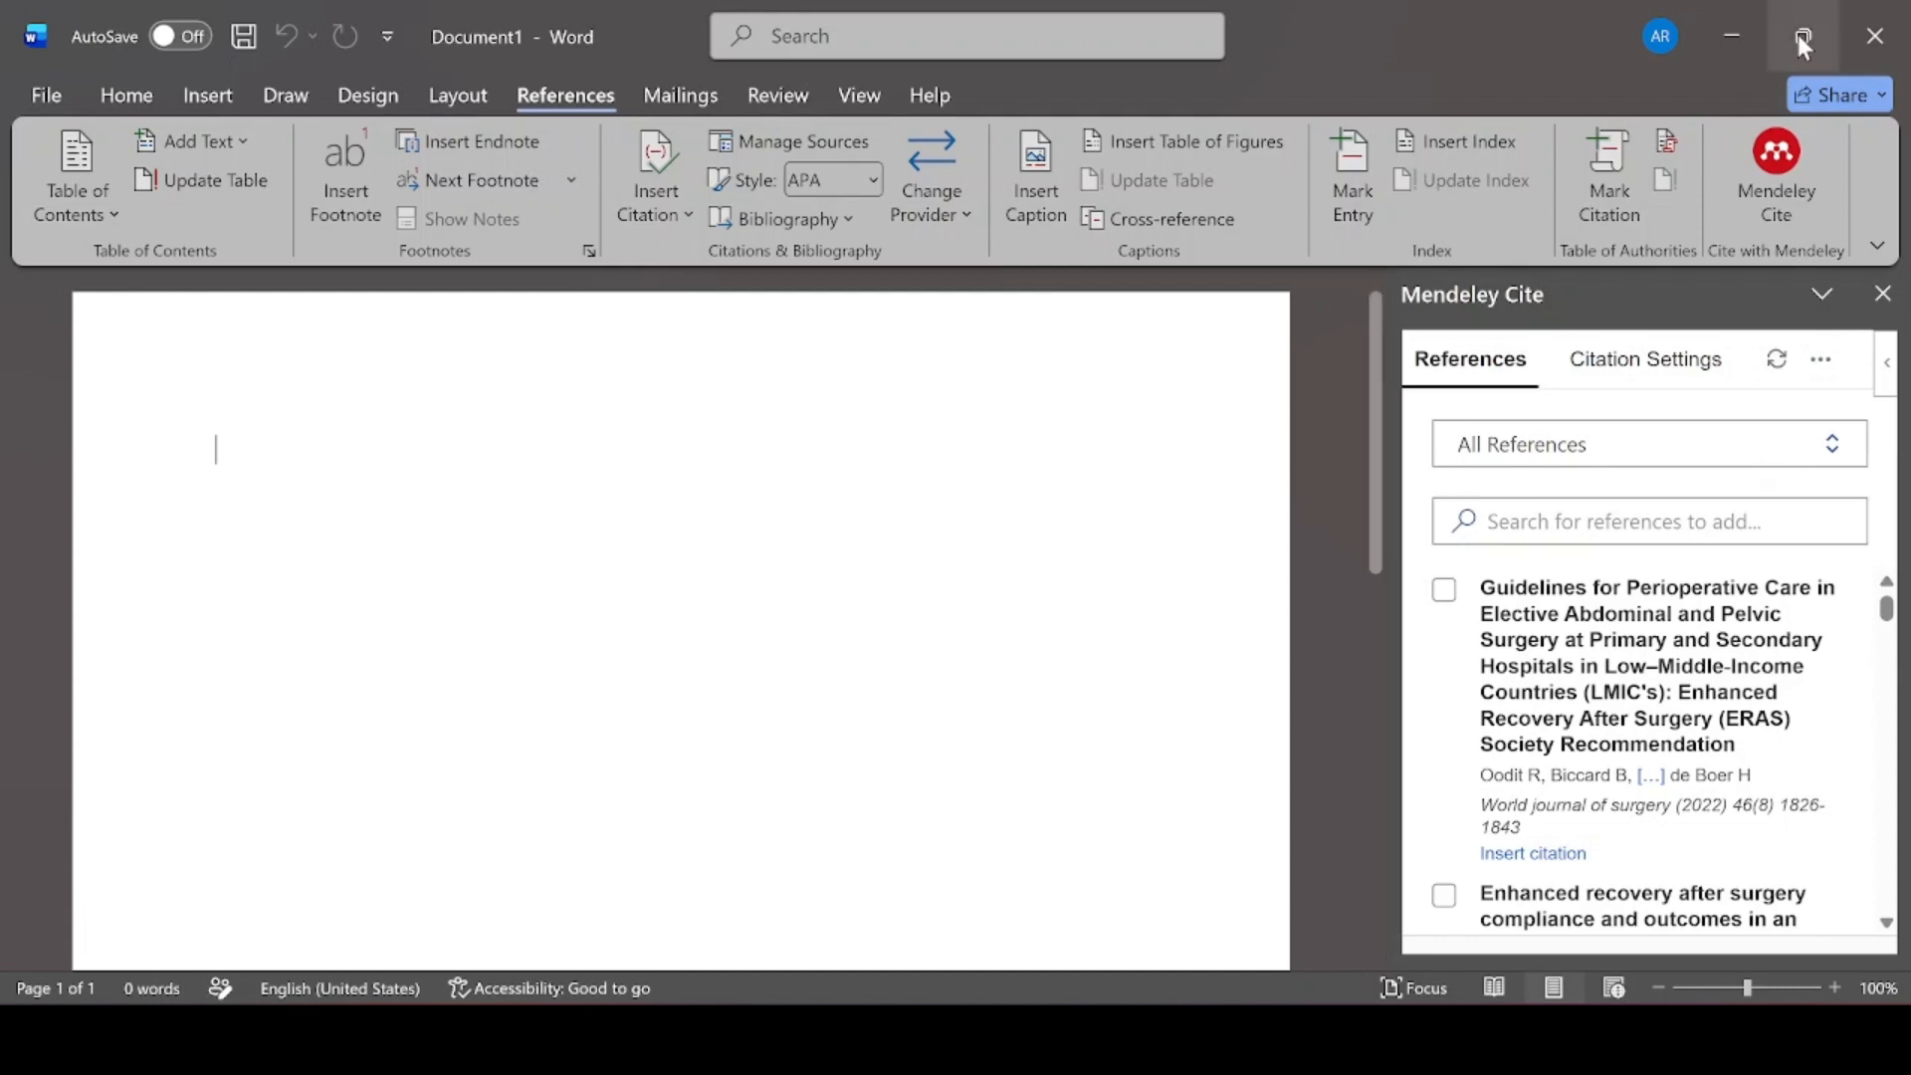
pyautogui.click(1814, 373)
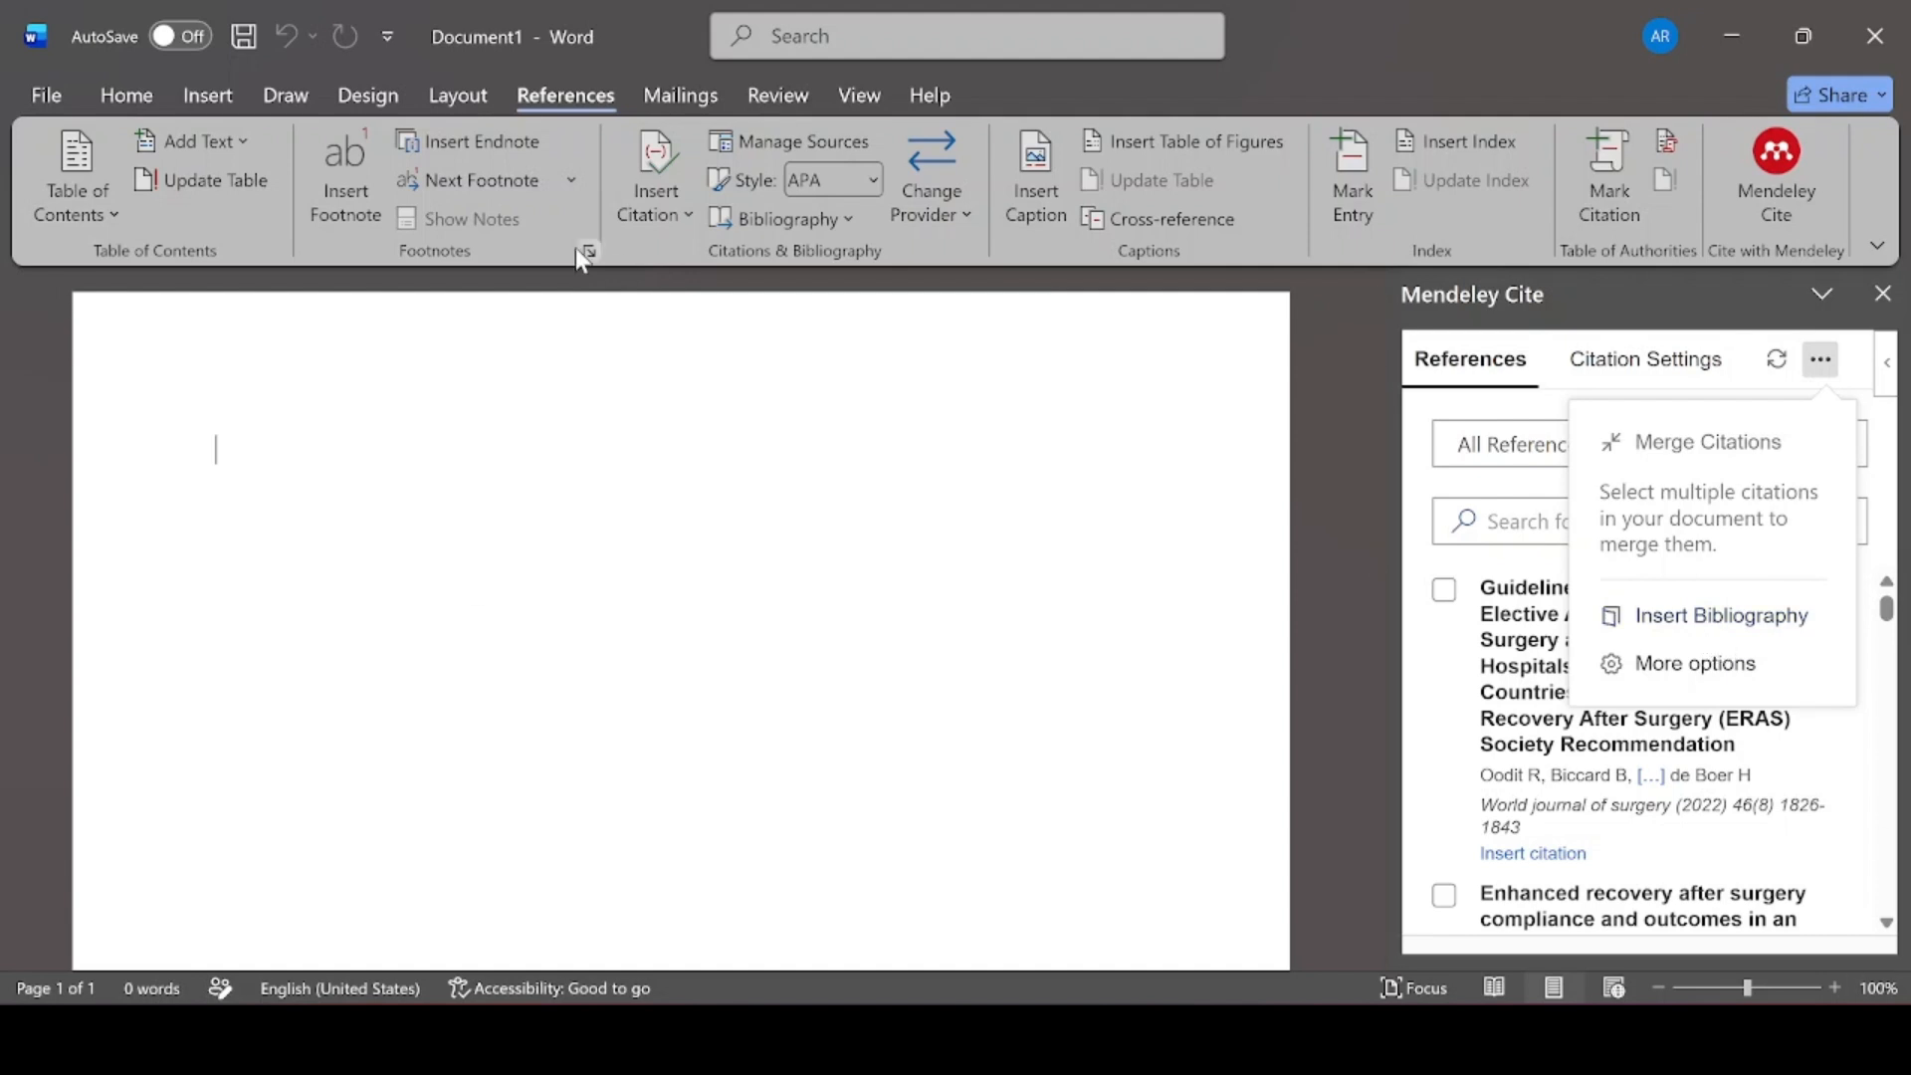
pyautogui.click(1652, 366)
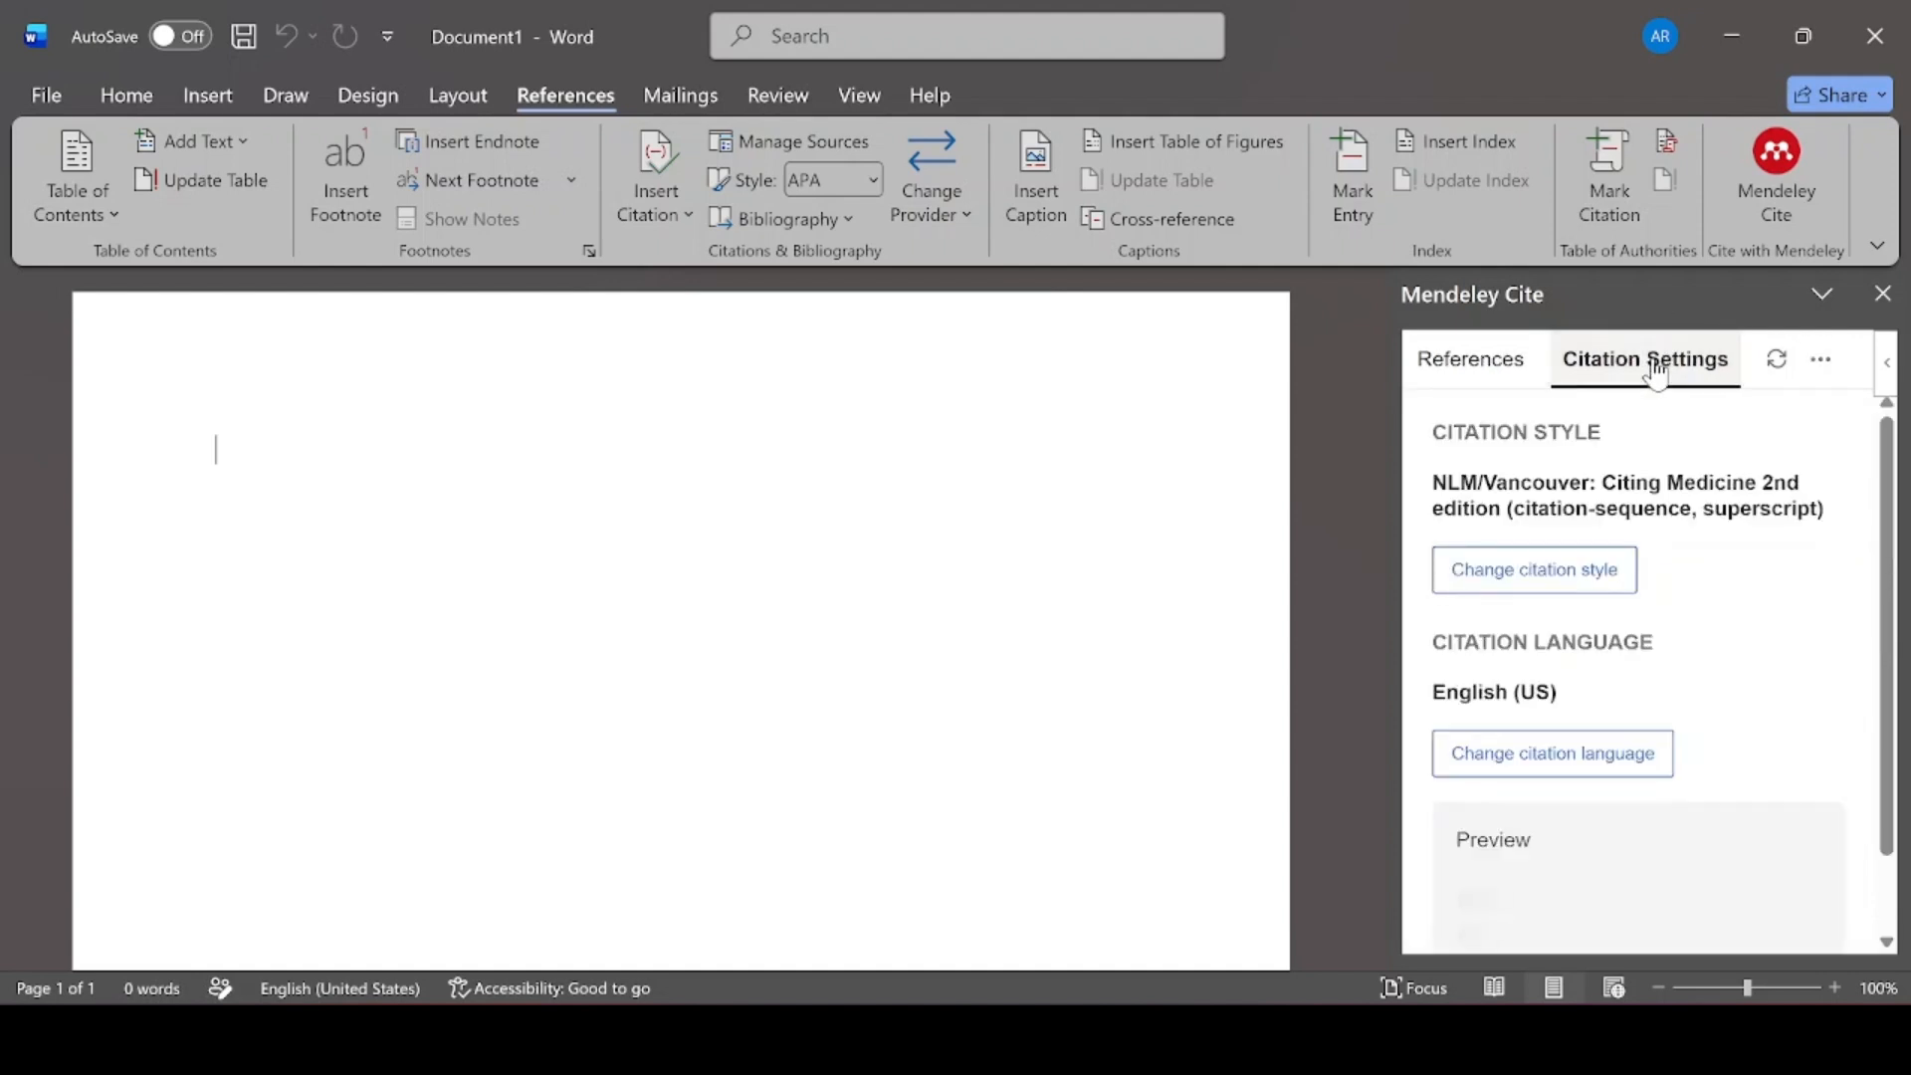
pyautogui.click(1565, 590)
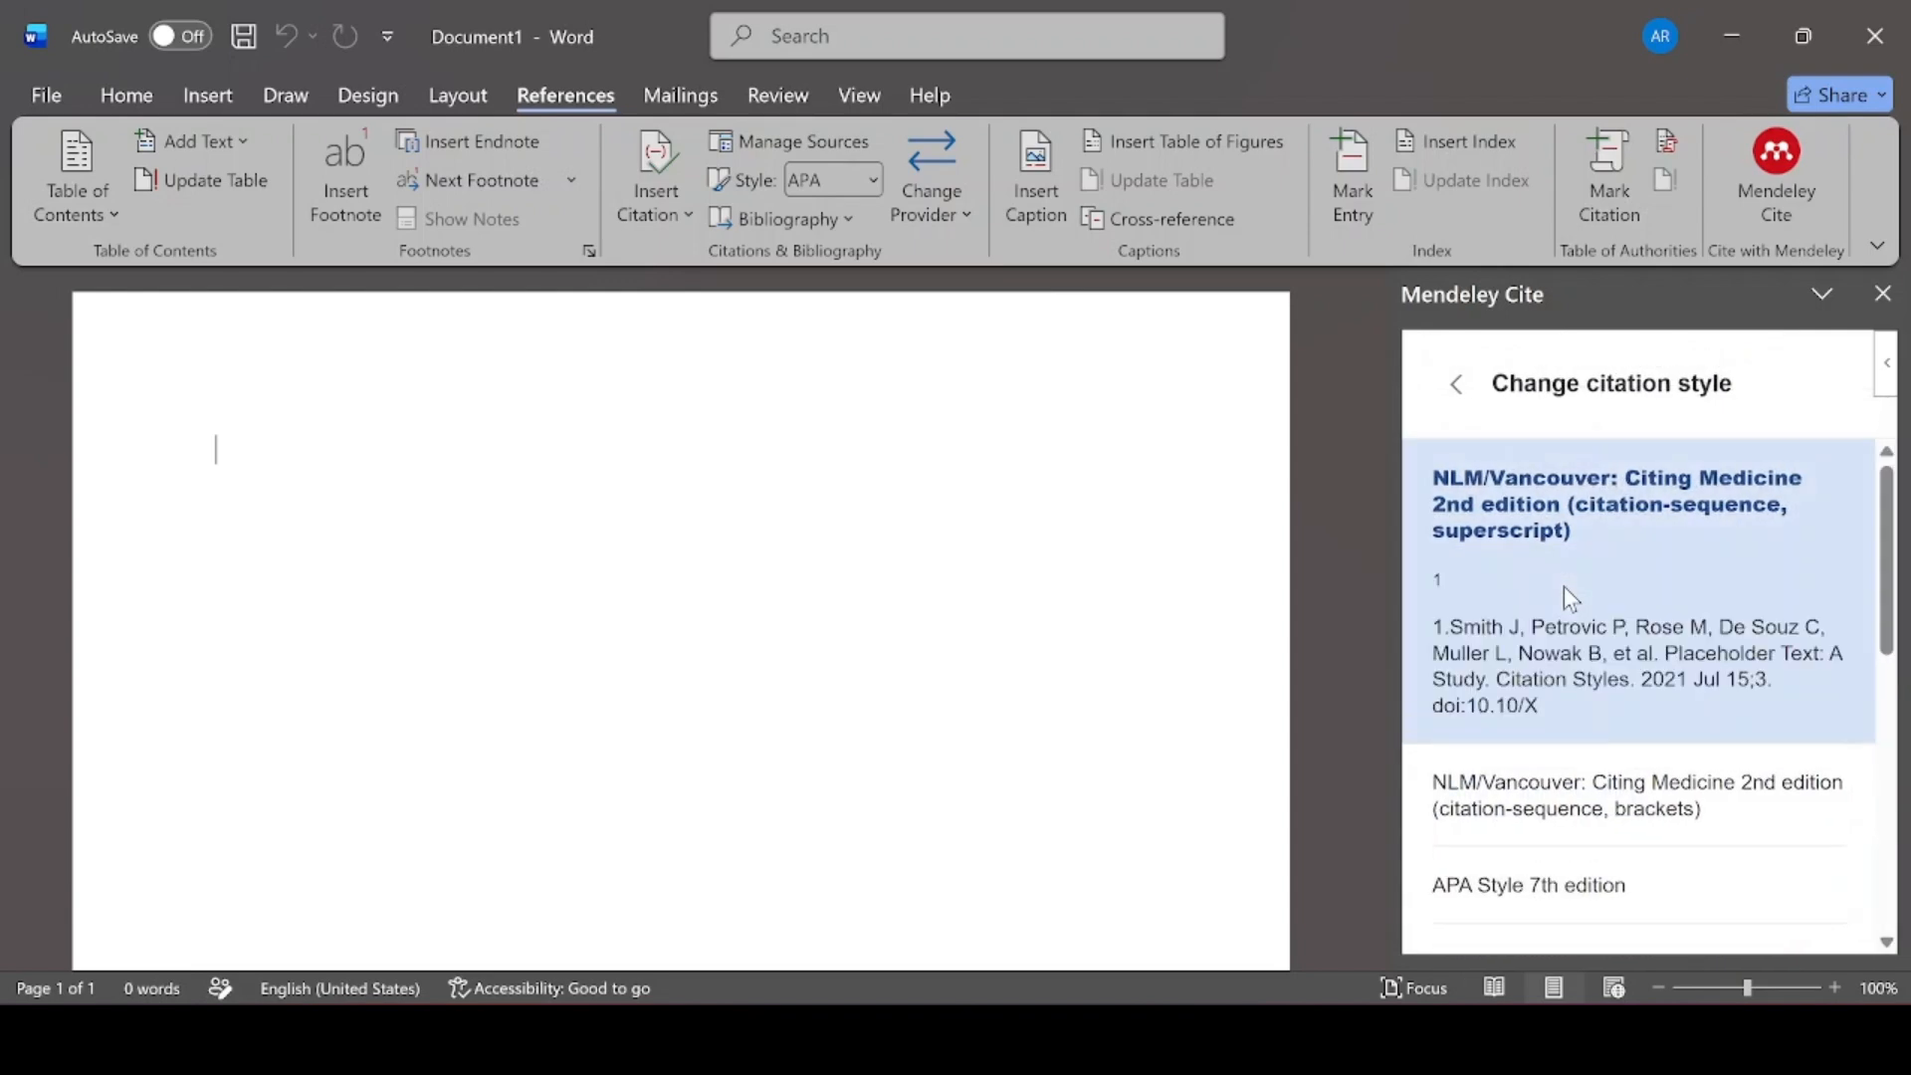
pyautogui.scroll(-8, 1628, 617)
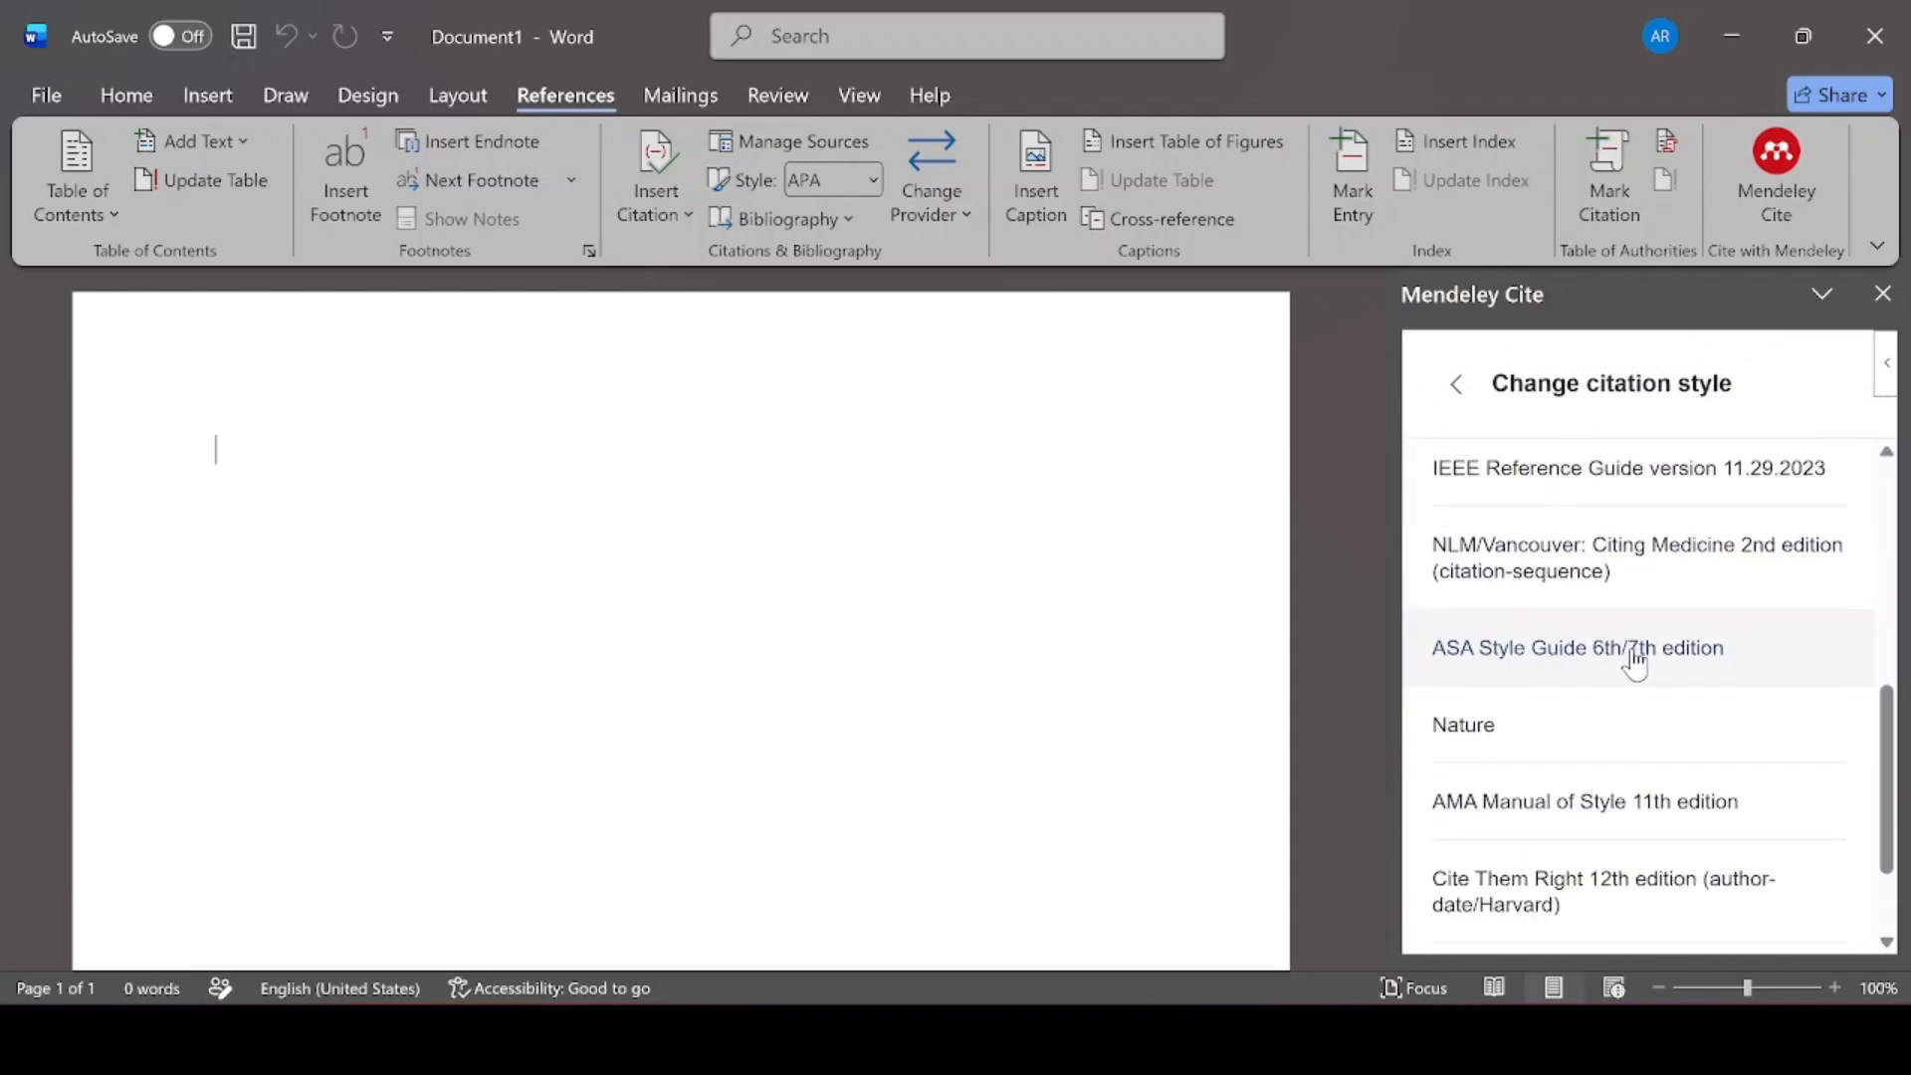
pyautogui.scroll(8, 1613, 687)
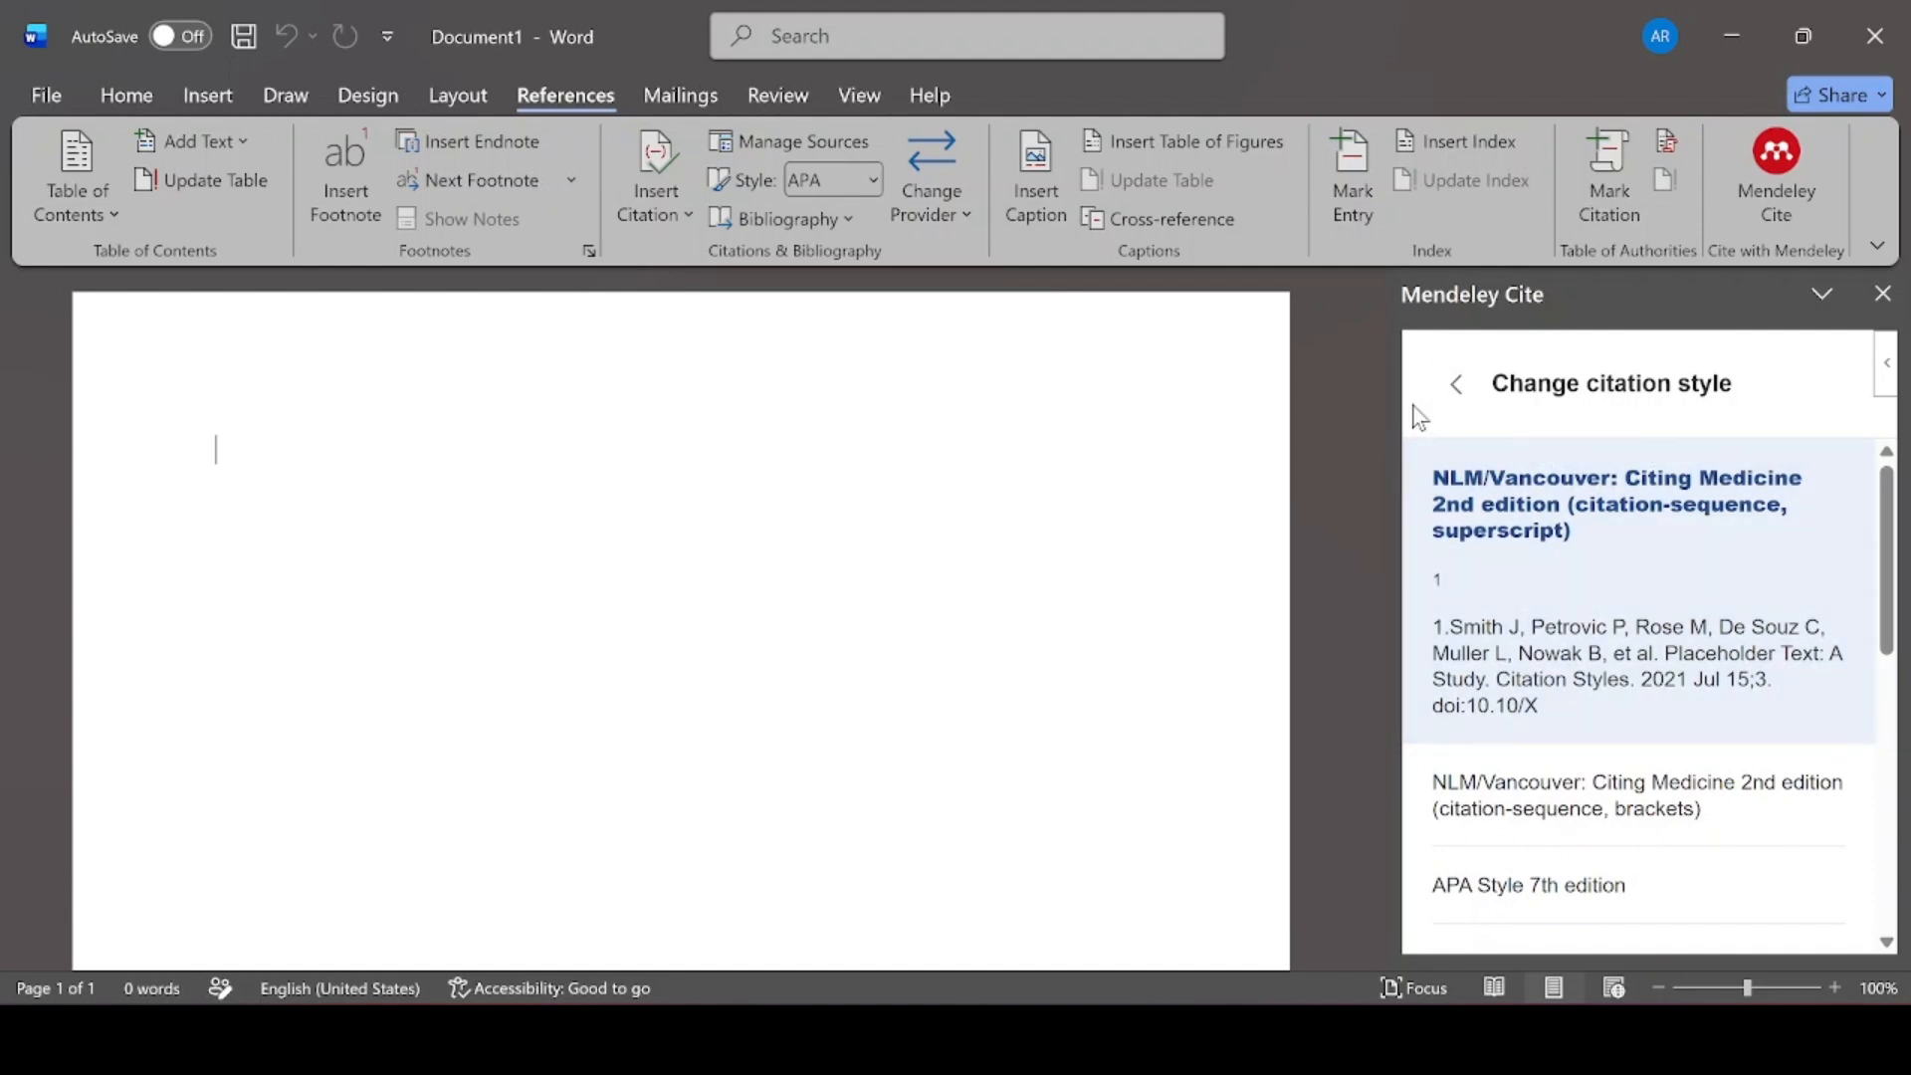
pyautogui.click(1459, 387)
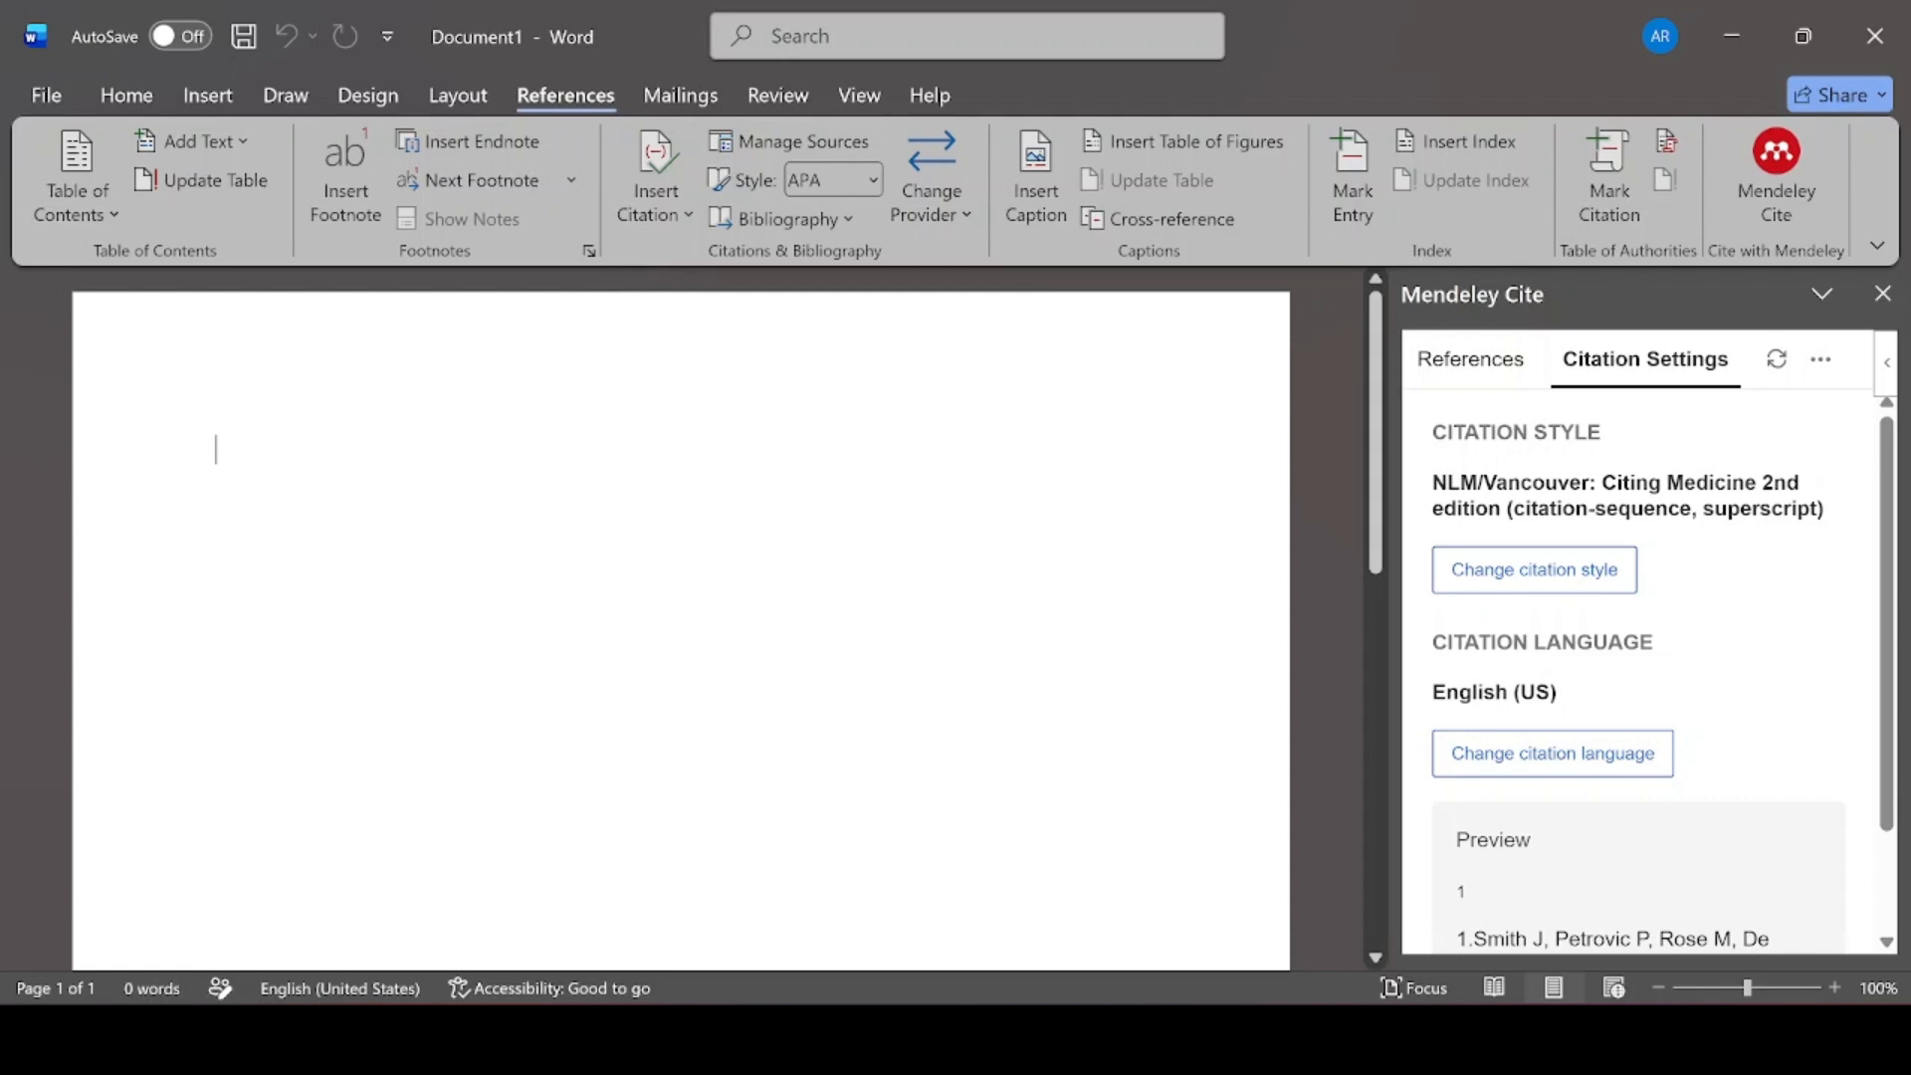
pyautogui.click(1470, 376)
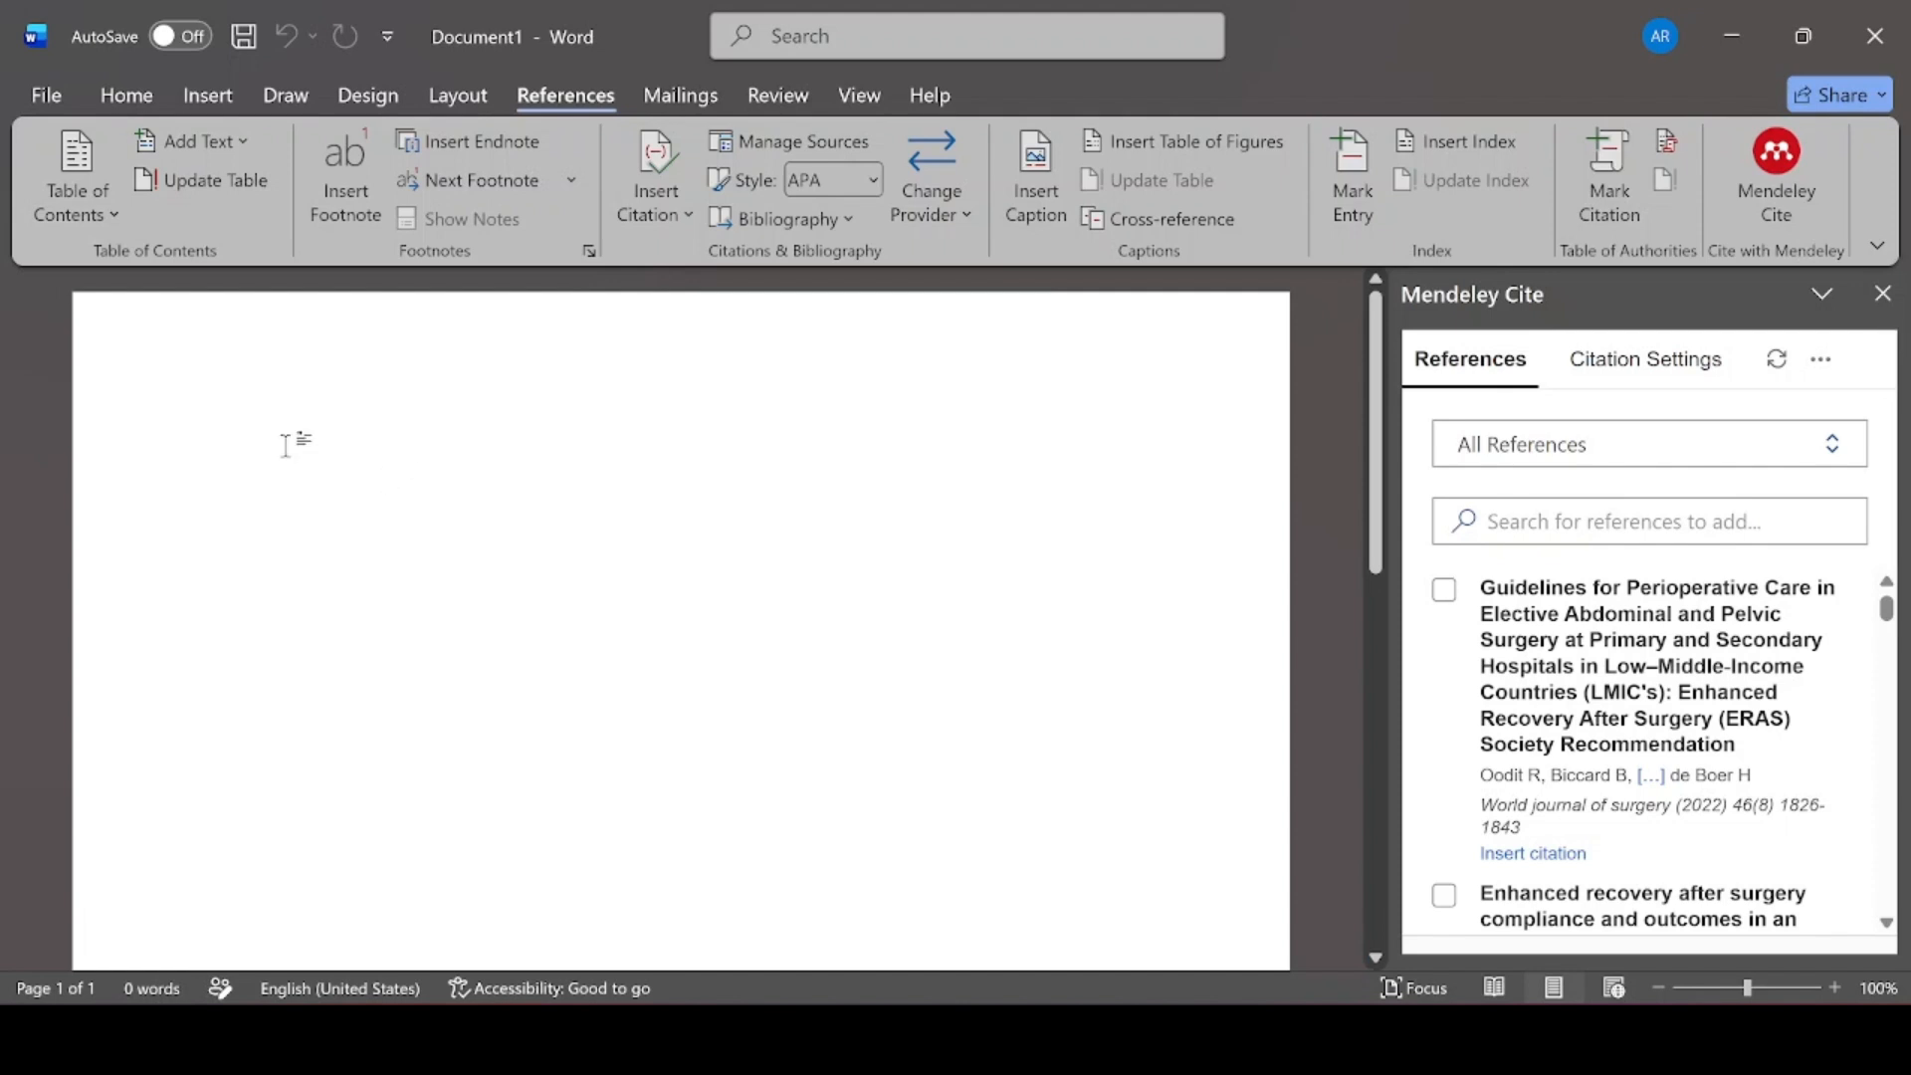
# Type the placeholder text 'thhdhhddhisjnbjxxbbsgsgshsjsjsgsttegebeb.' and put the cursor after its full stop
pyautogui.write('thhdhhddhisjnbjxxb')
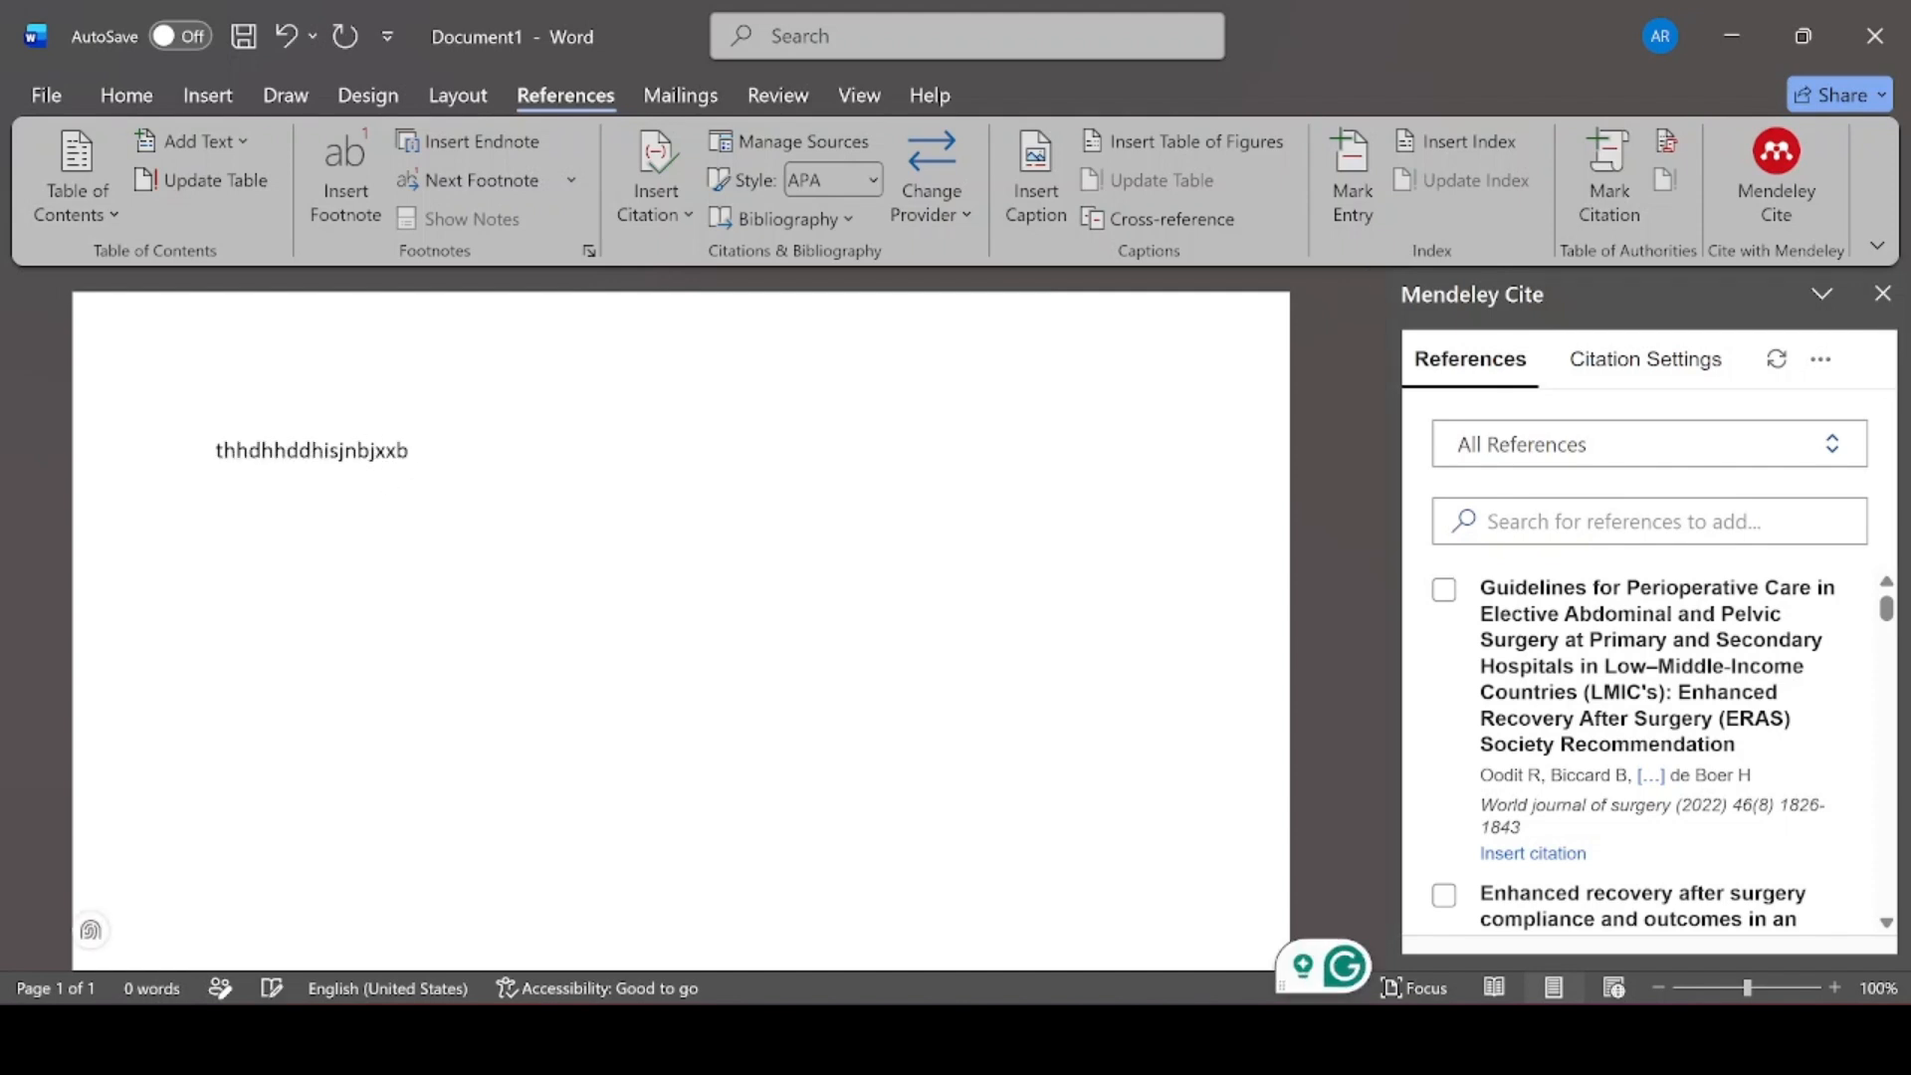
pyautogui.write('bsgsgshsjsjsgsttegebeb')
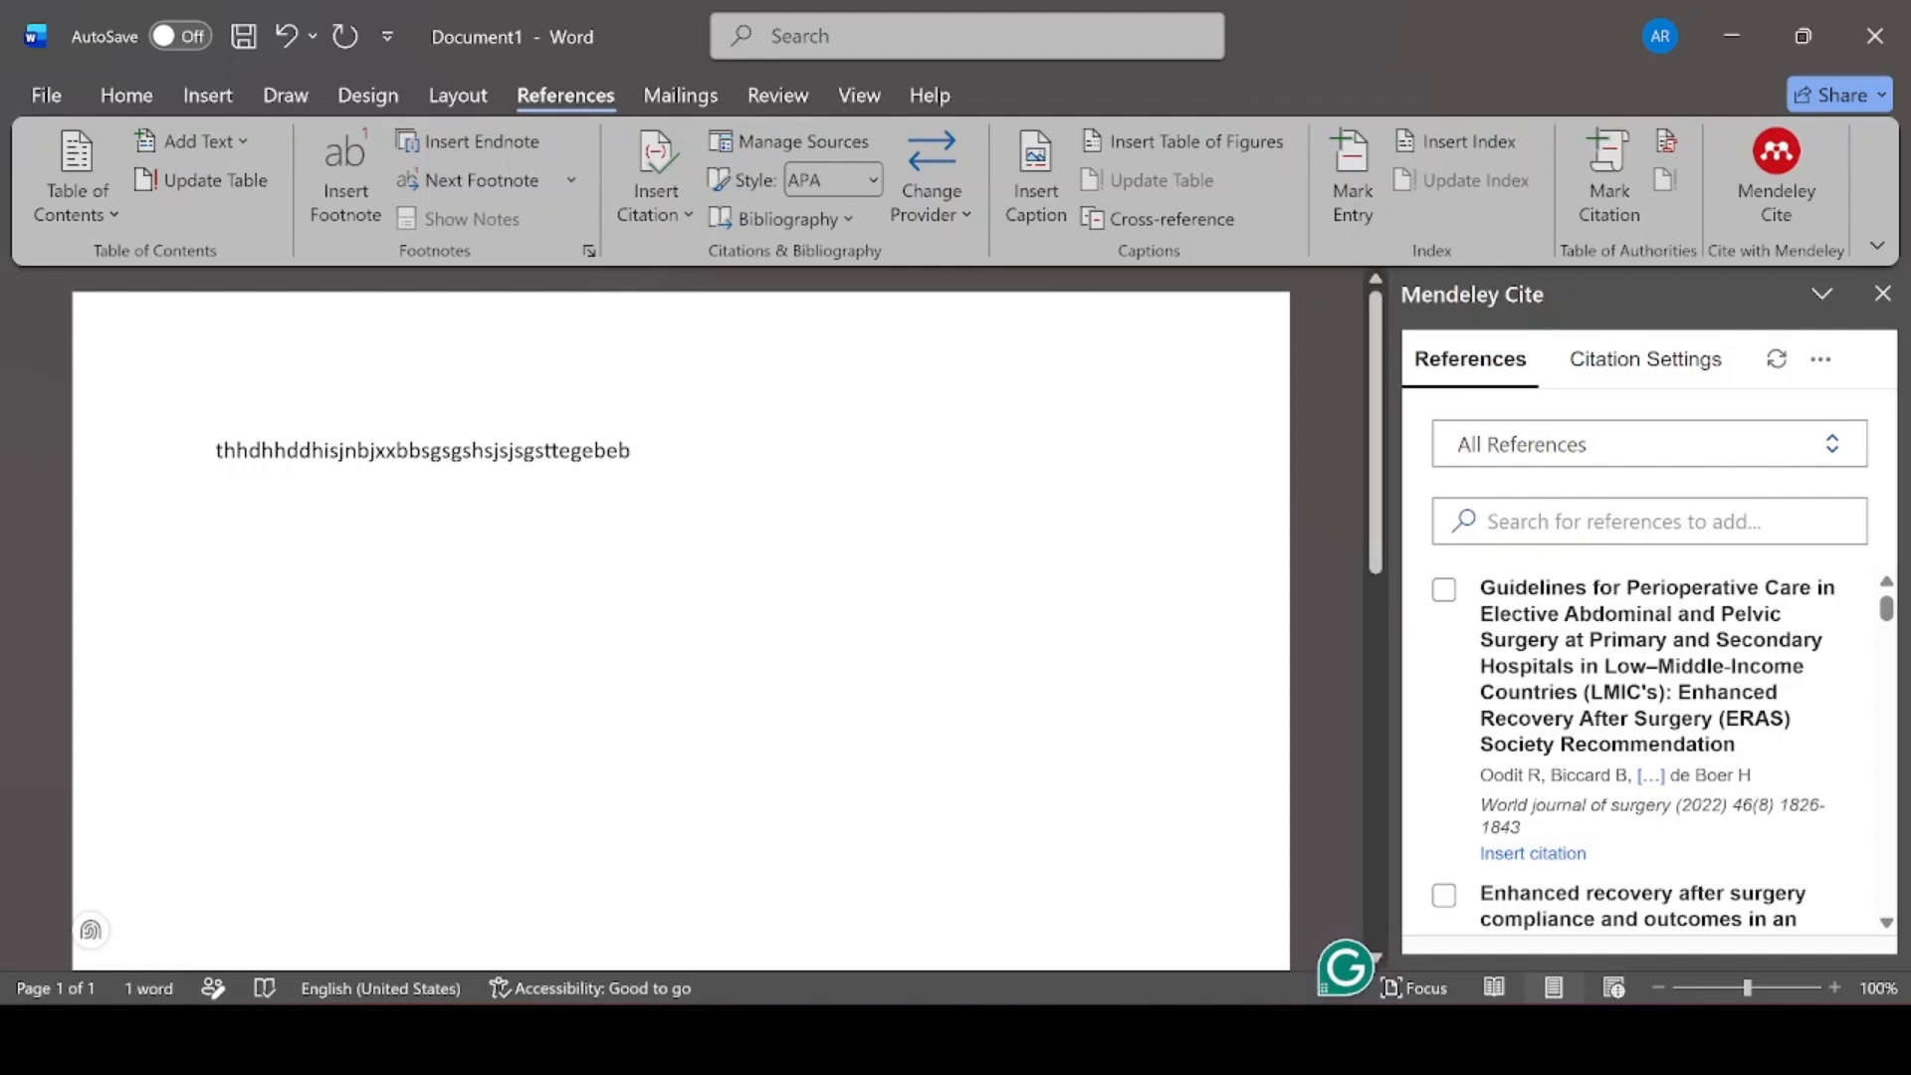
pyautogui.write('.')
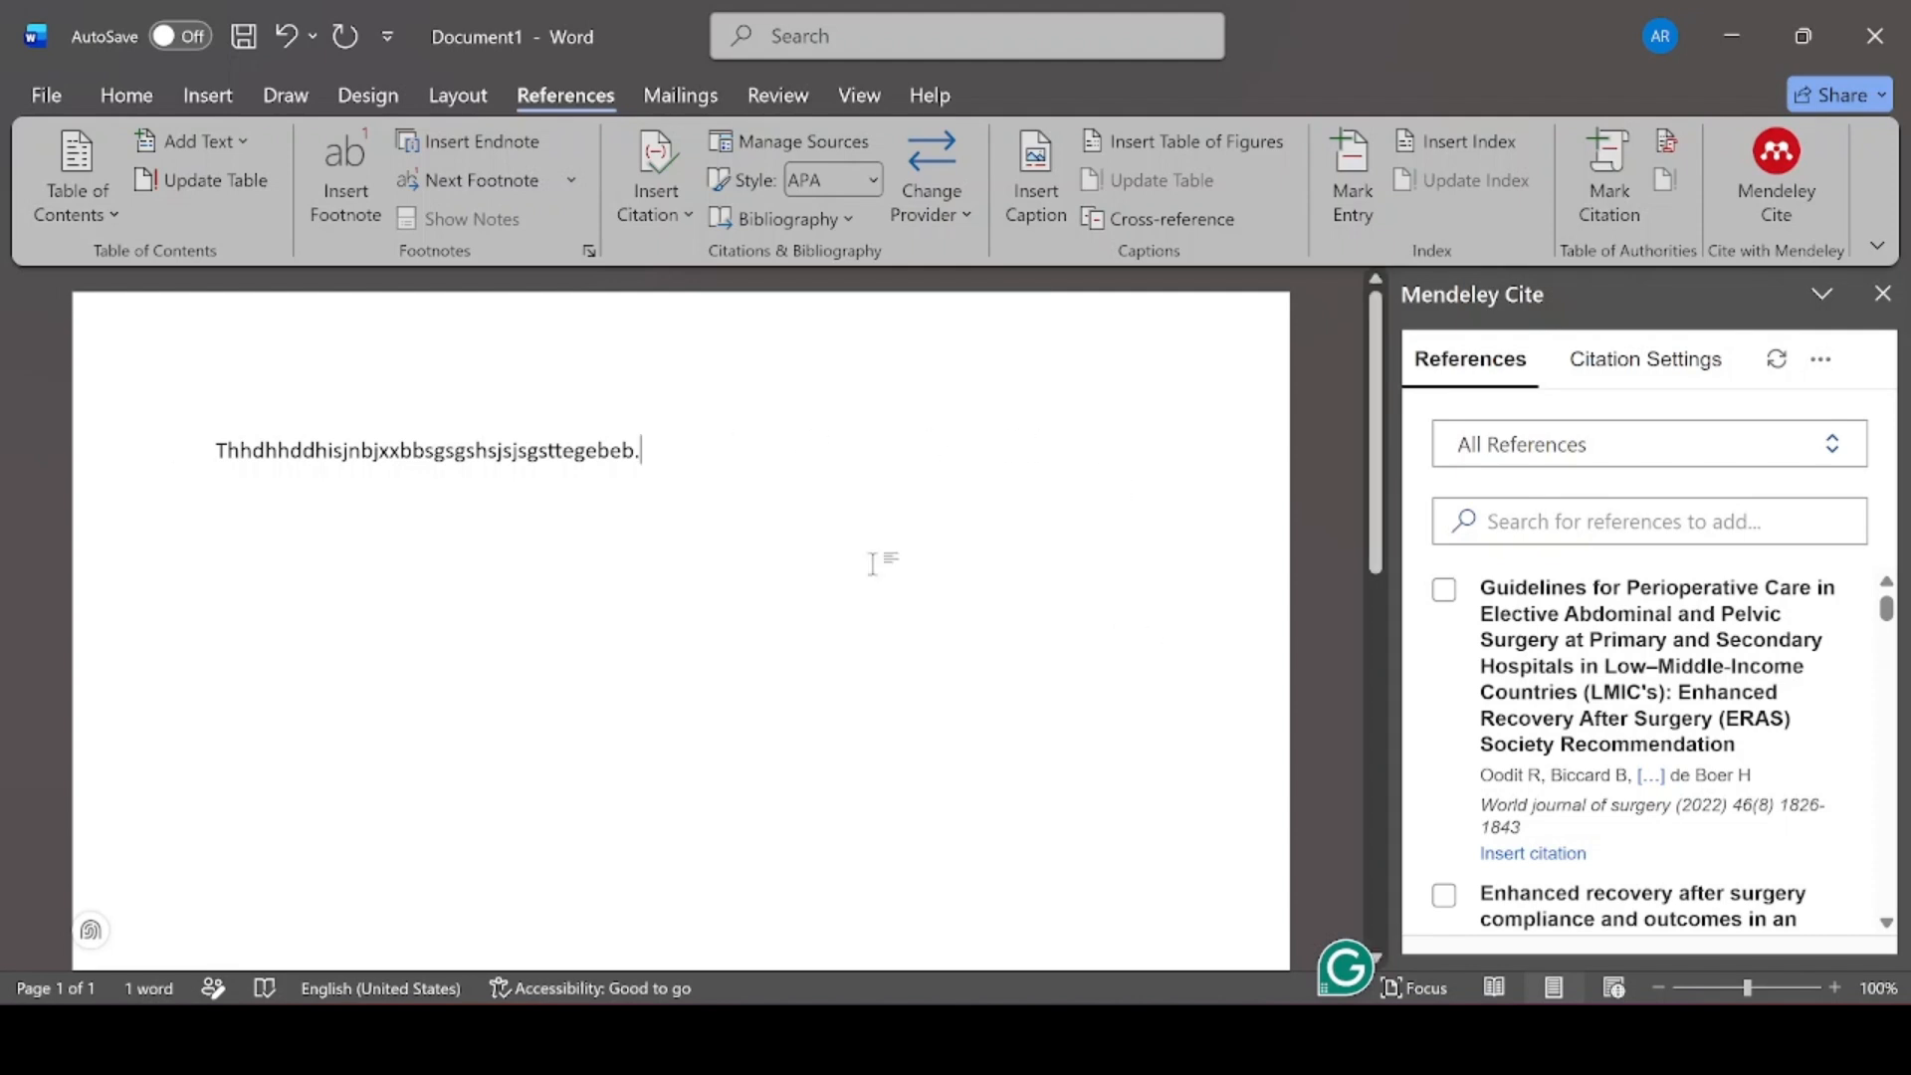
pyautogui.click(652, 455)
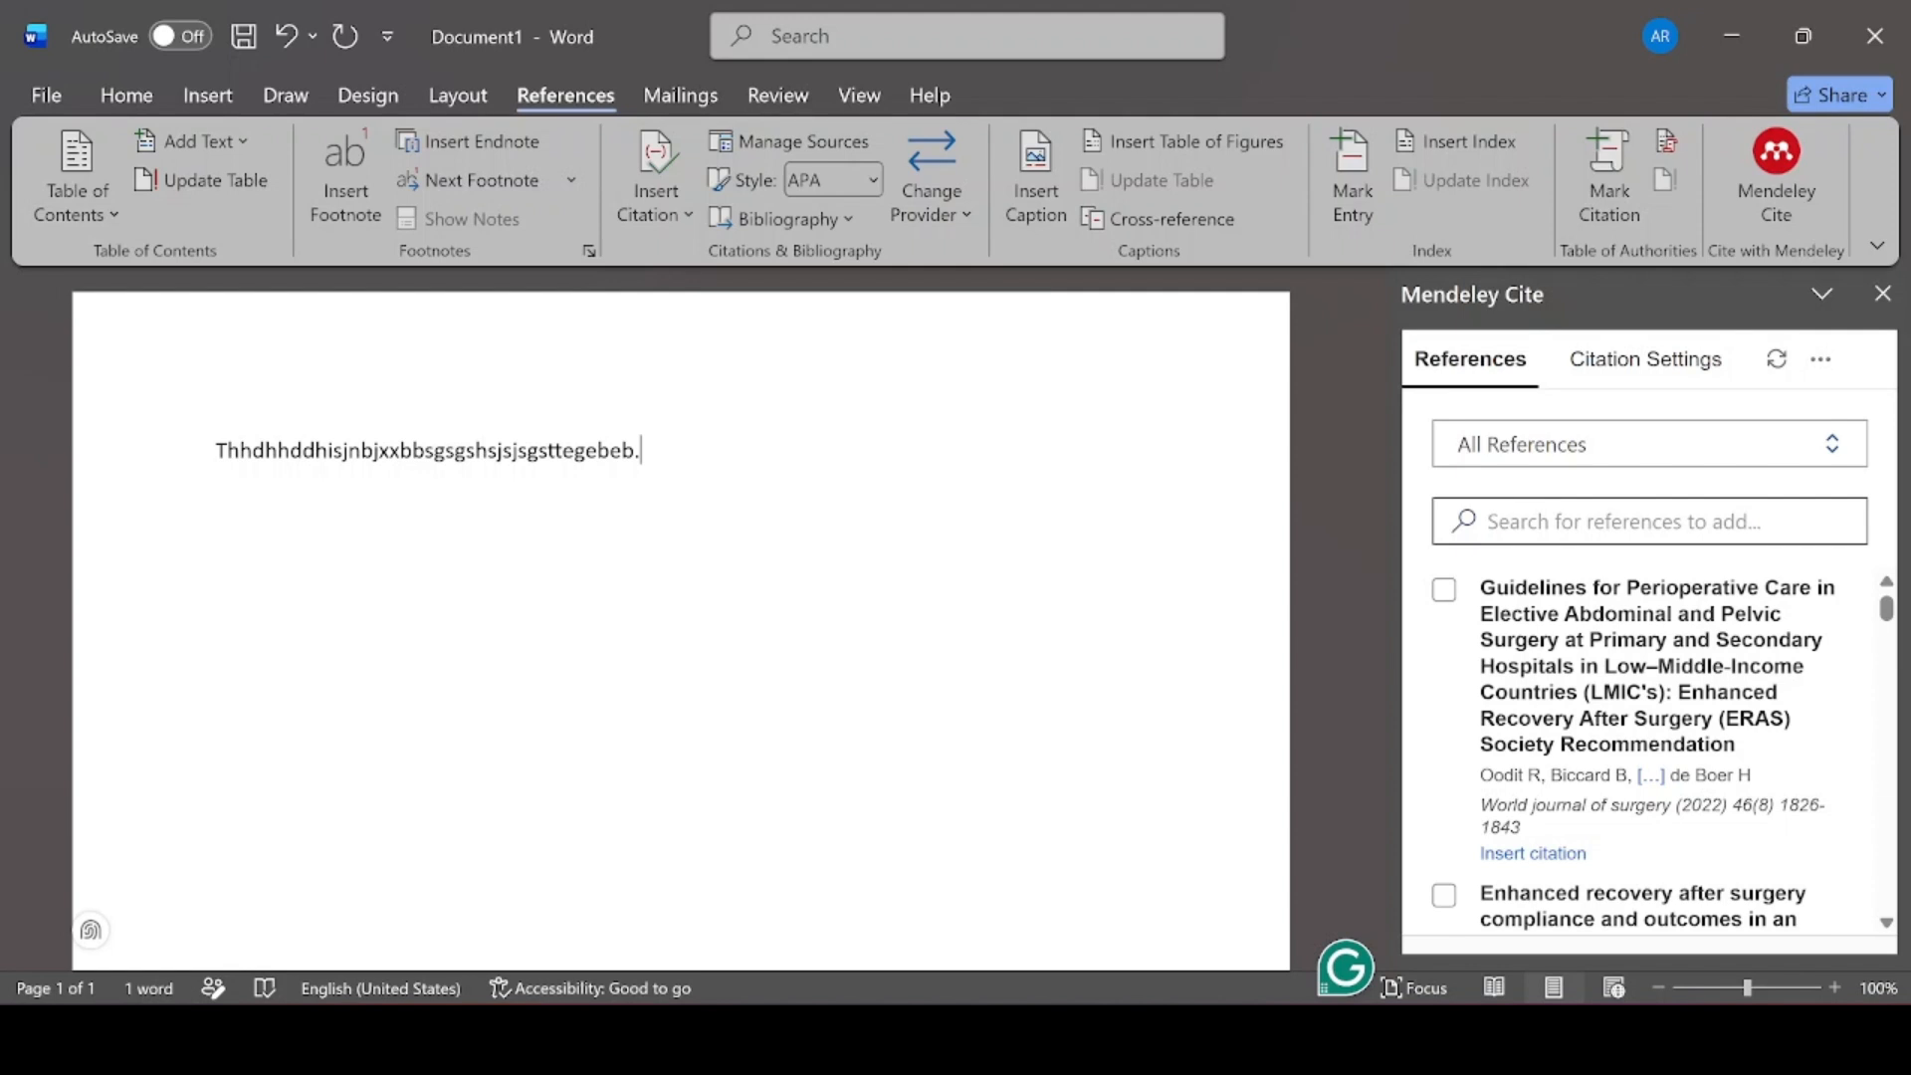
# Cite the ERAS perioperative care guidelines paper as superscript 1, then start a new line
pyautogui.click(1526, 518)
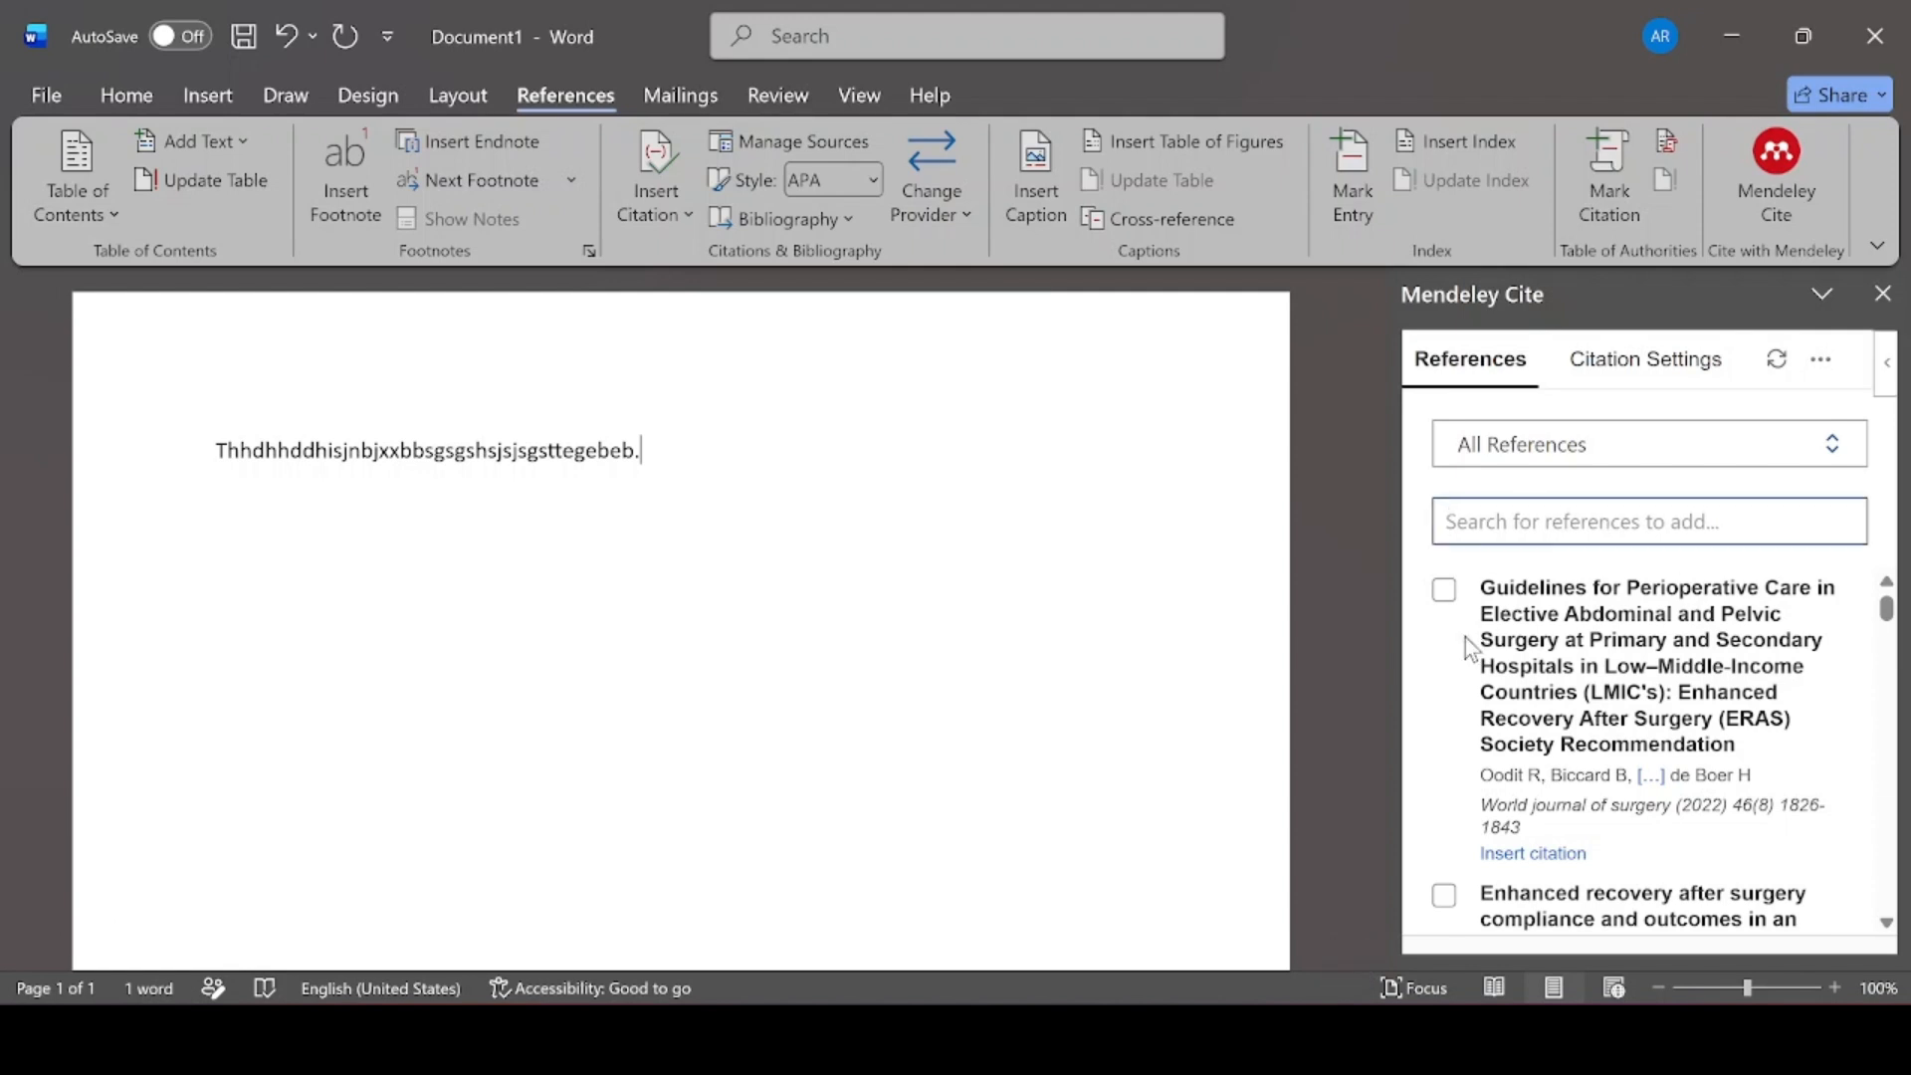
pyautogui.click(1016, 476)
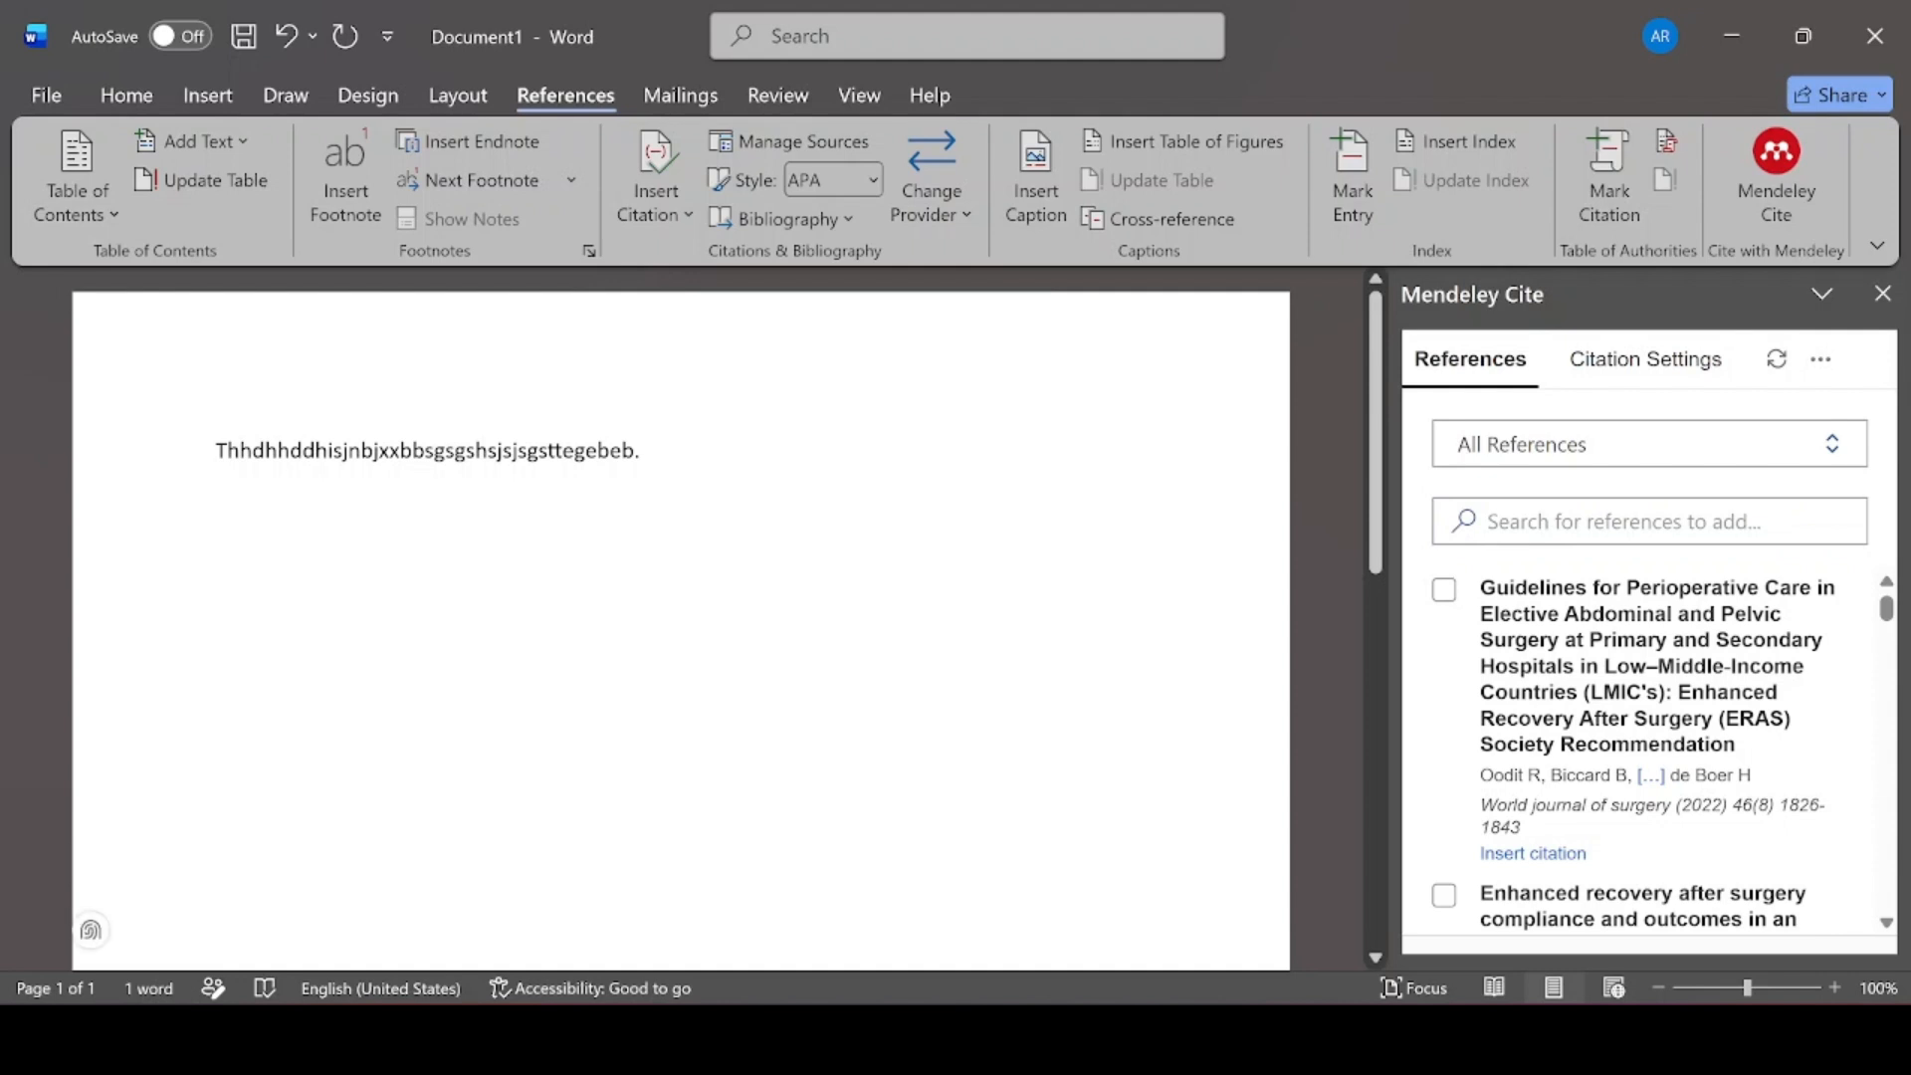
pyautogui.click(1445, 592)
pyautogui.click(1512, 918)
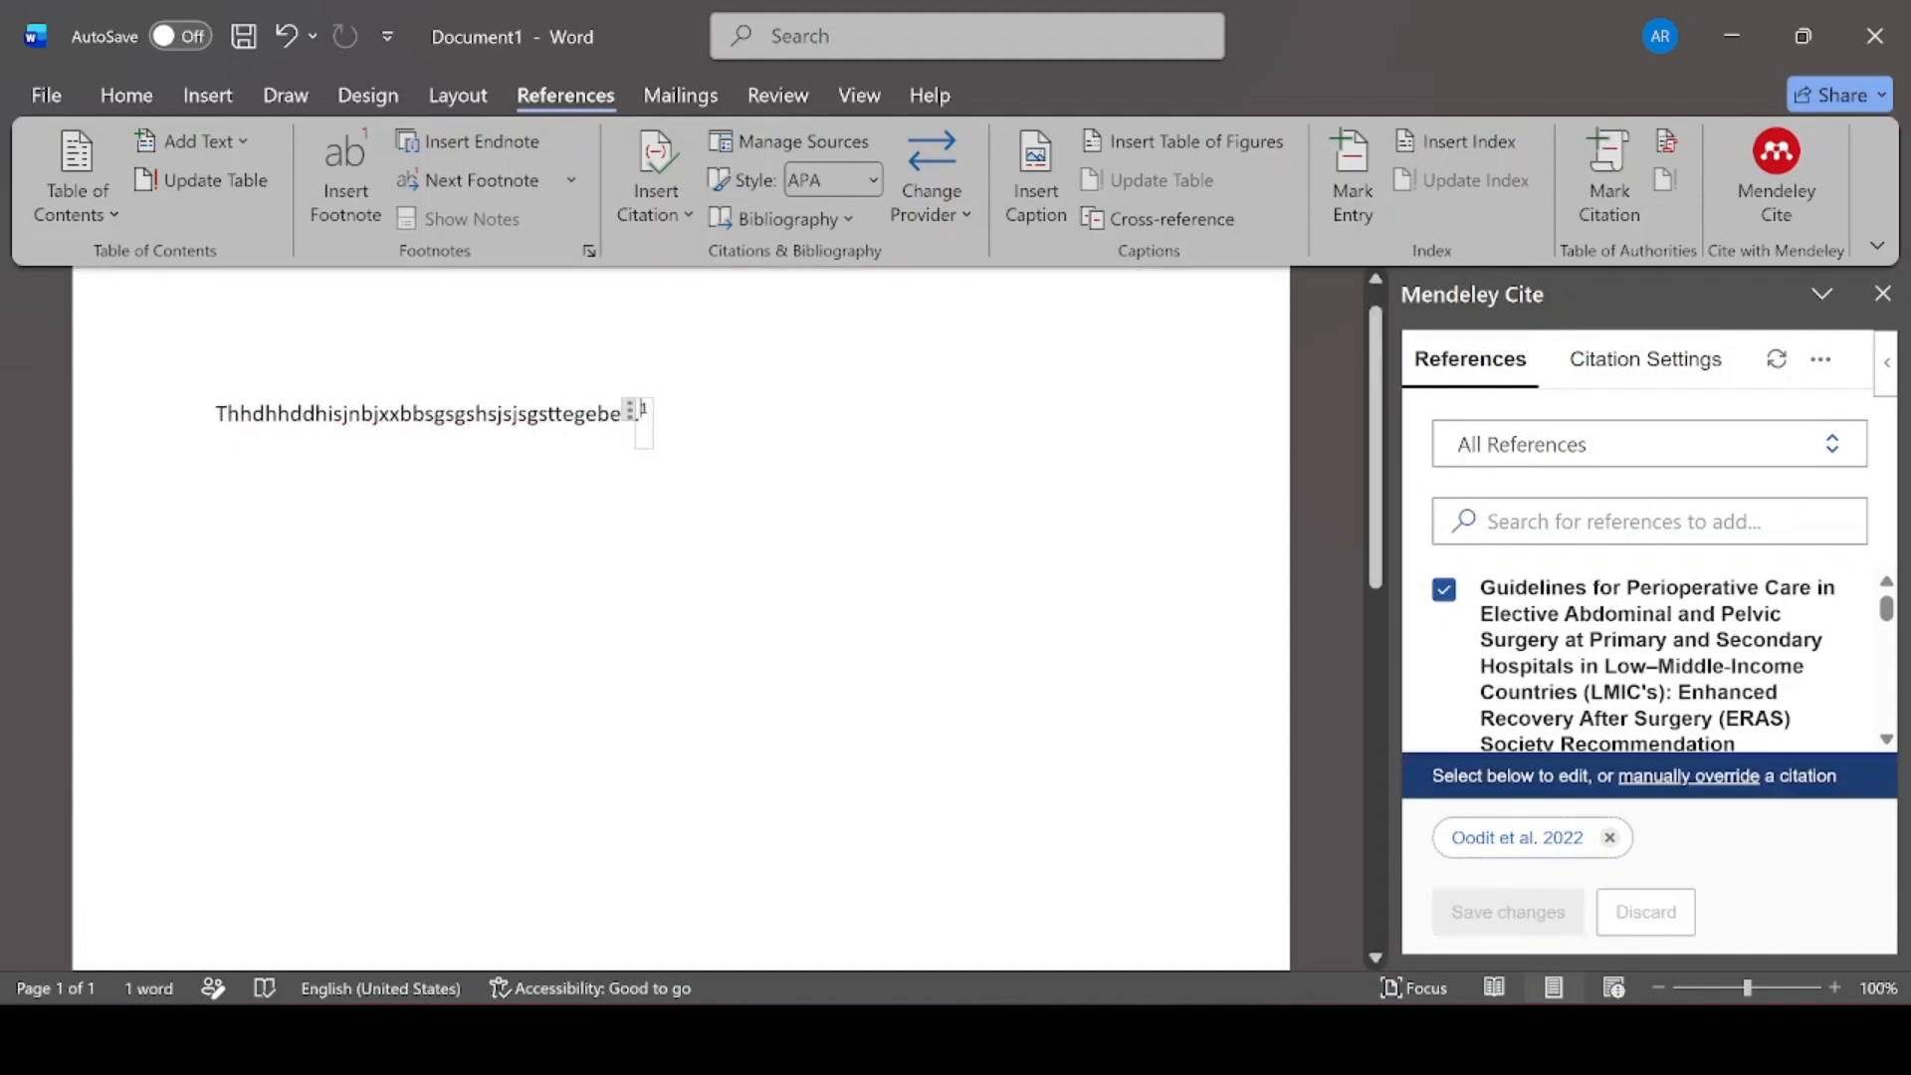
pyautogui.click(770, 460)
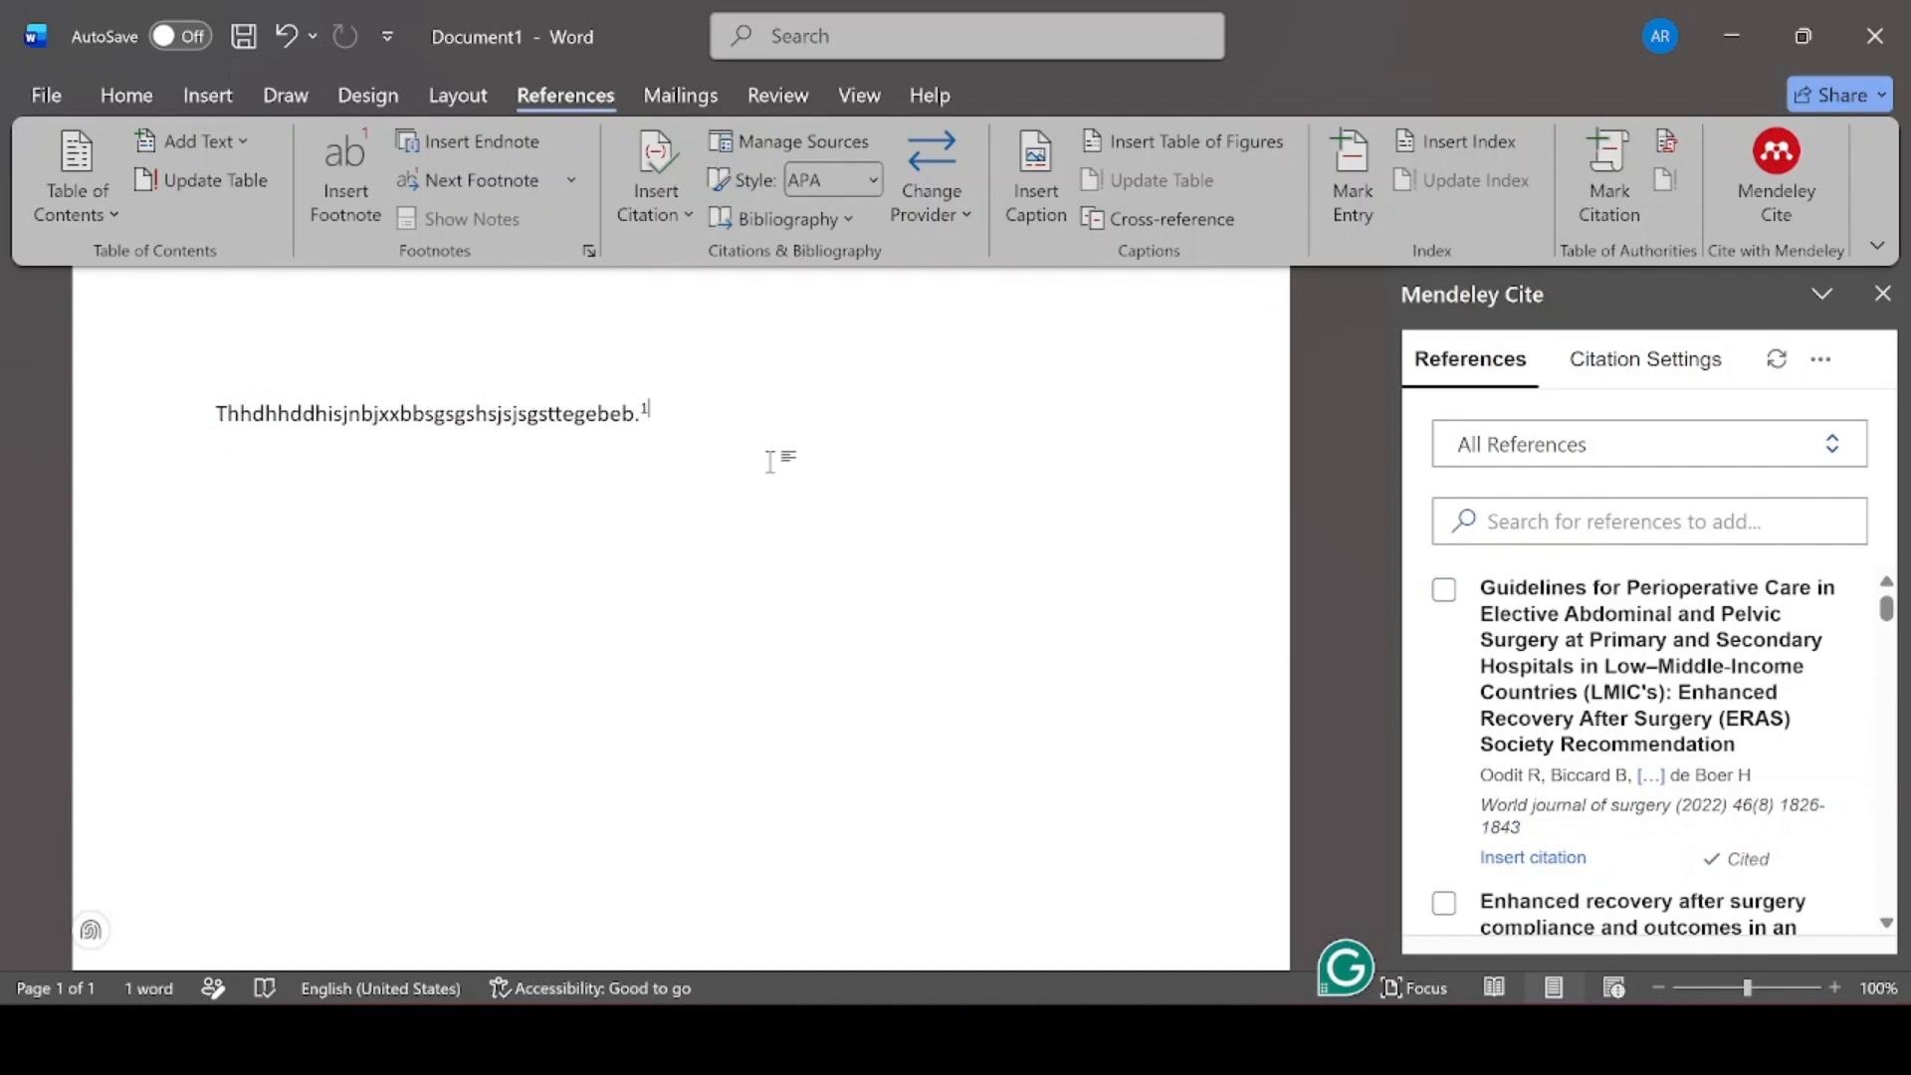
pyautogui.press('Return')
pyautogui.click(115, 90)
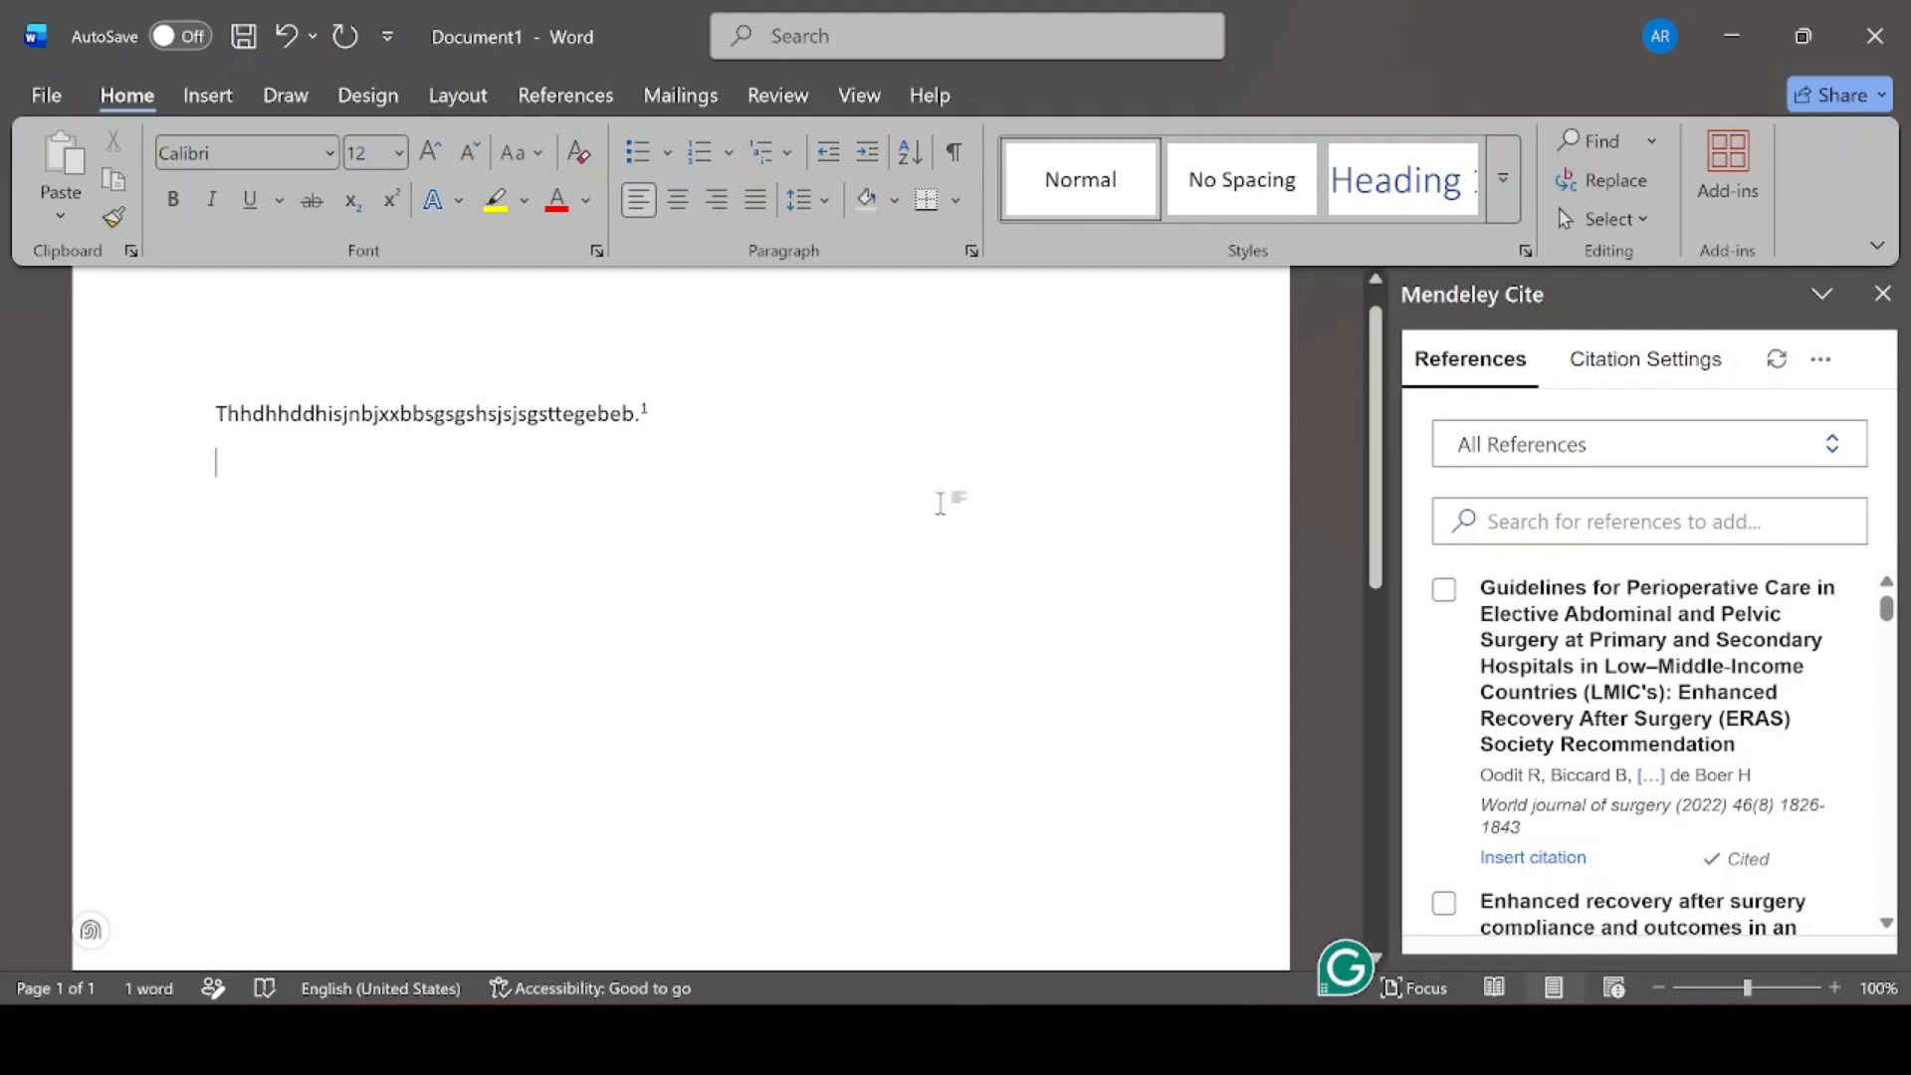
# Add a 'Reference' heading line with an empty line beneath it
pyautogui.write('Refere')
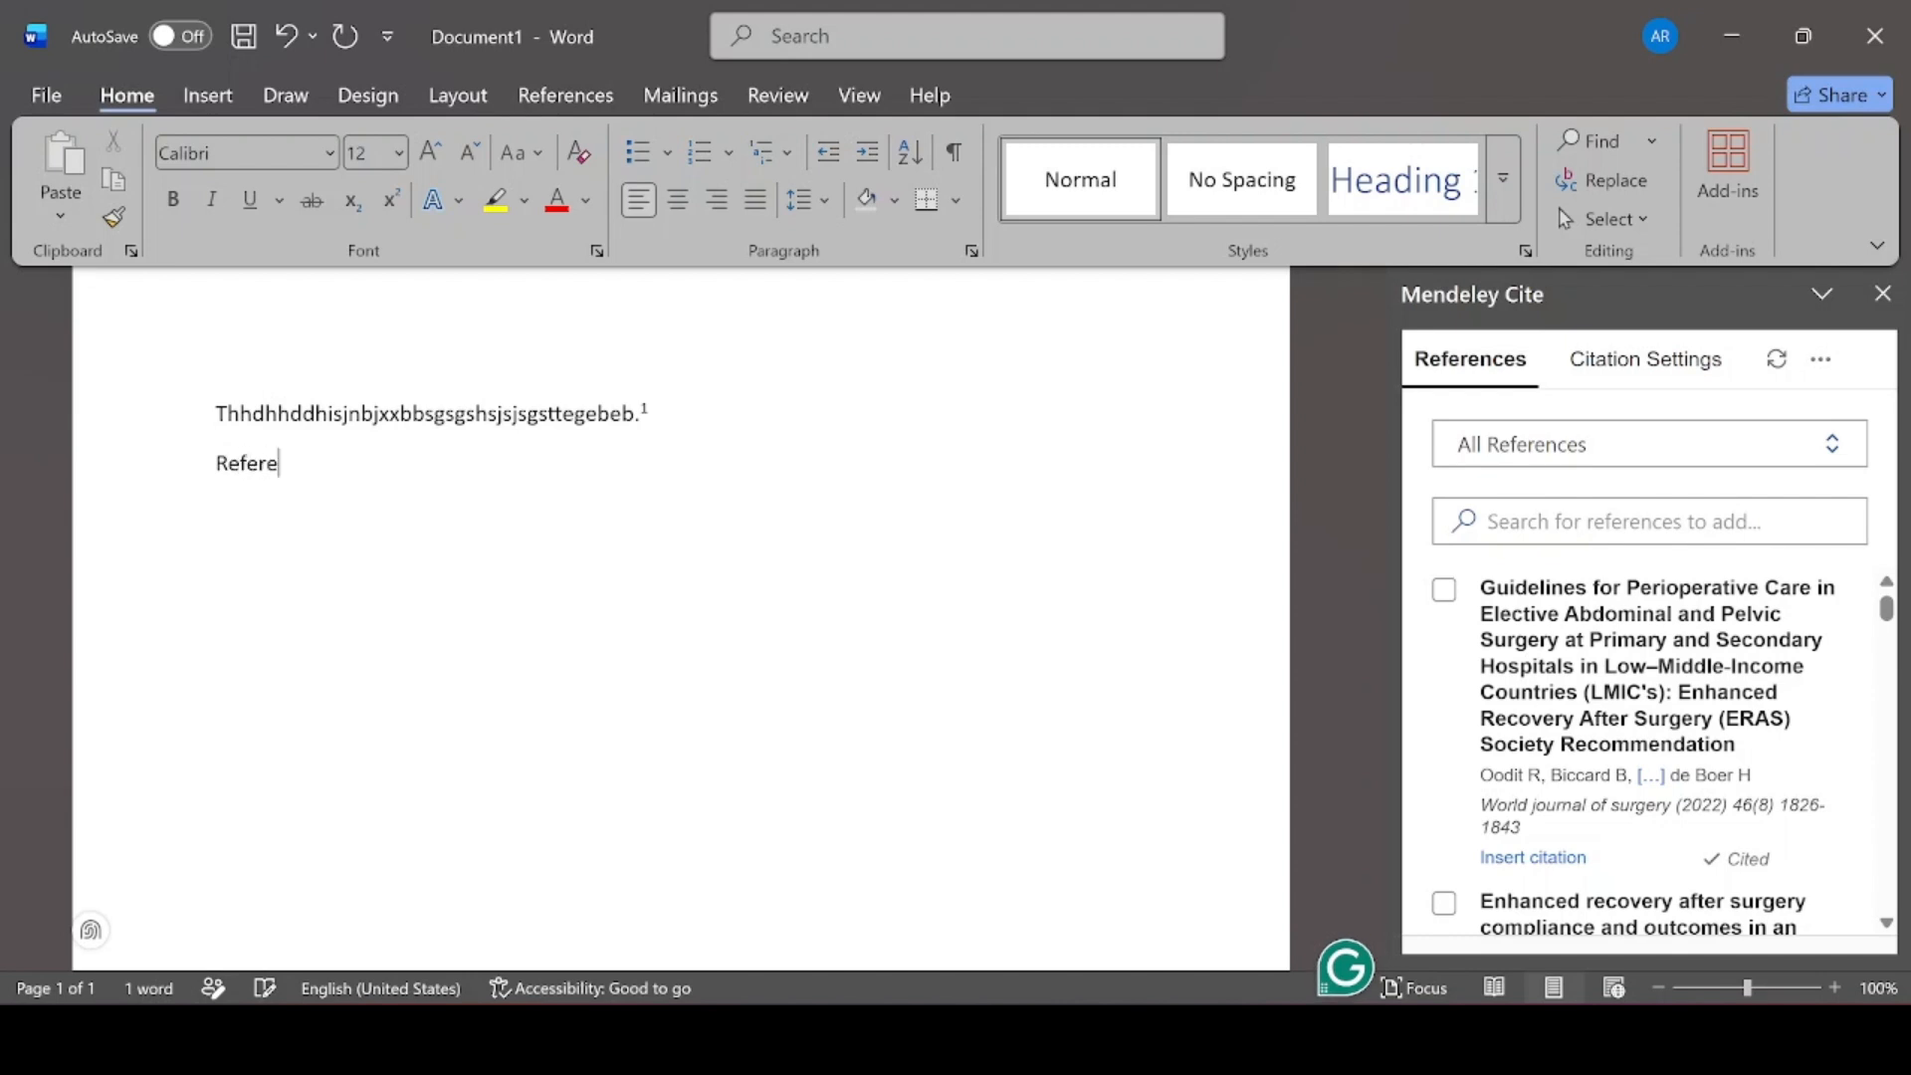
pyautogui.write('nce')
pyautogui.press('Return')
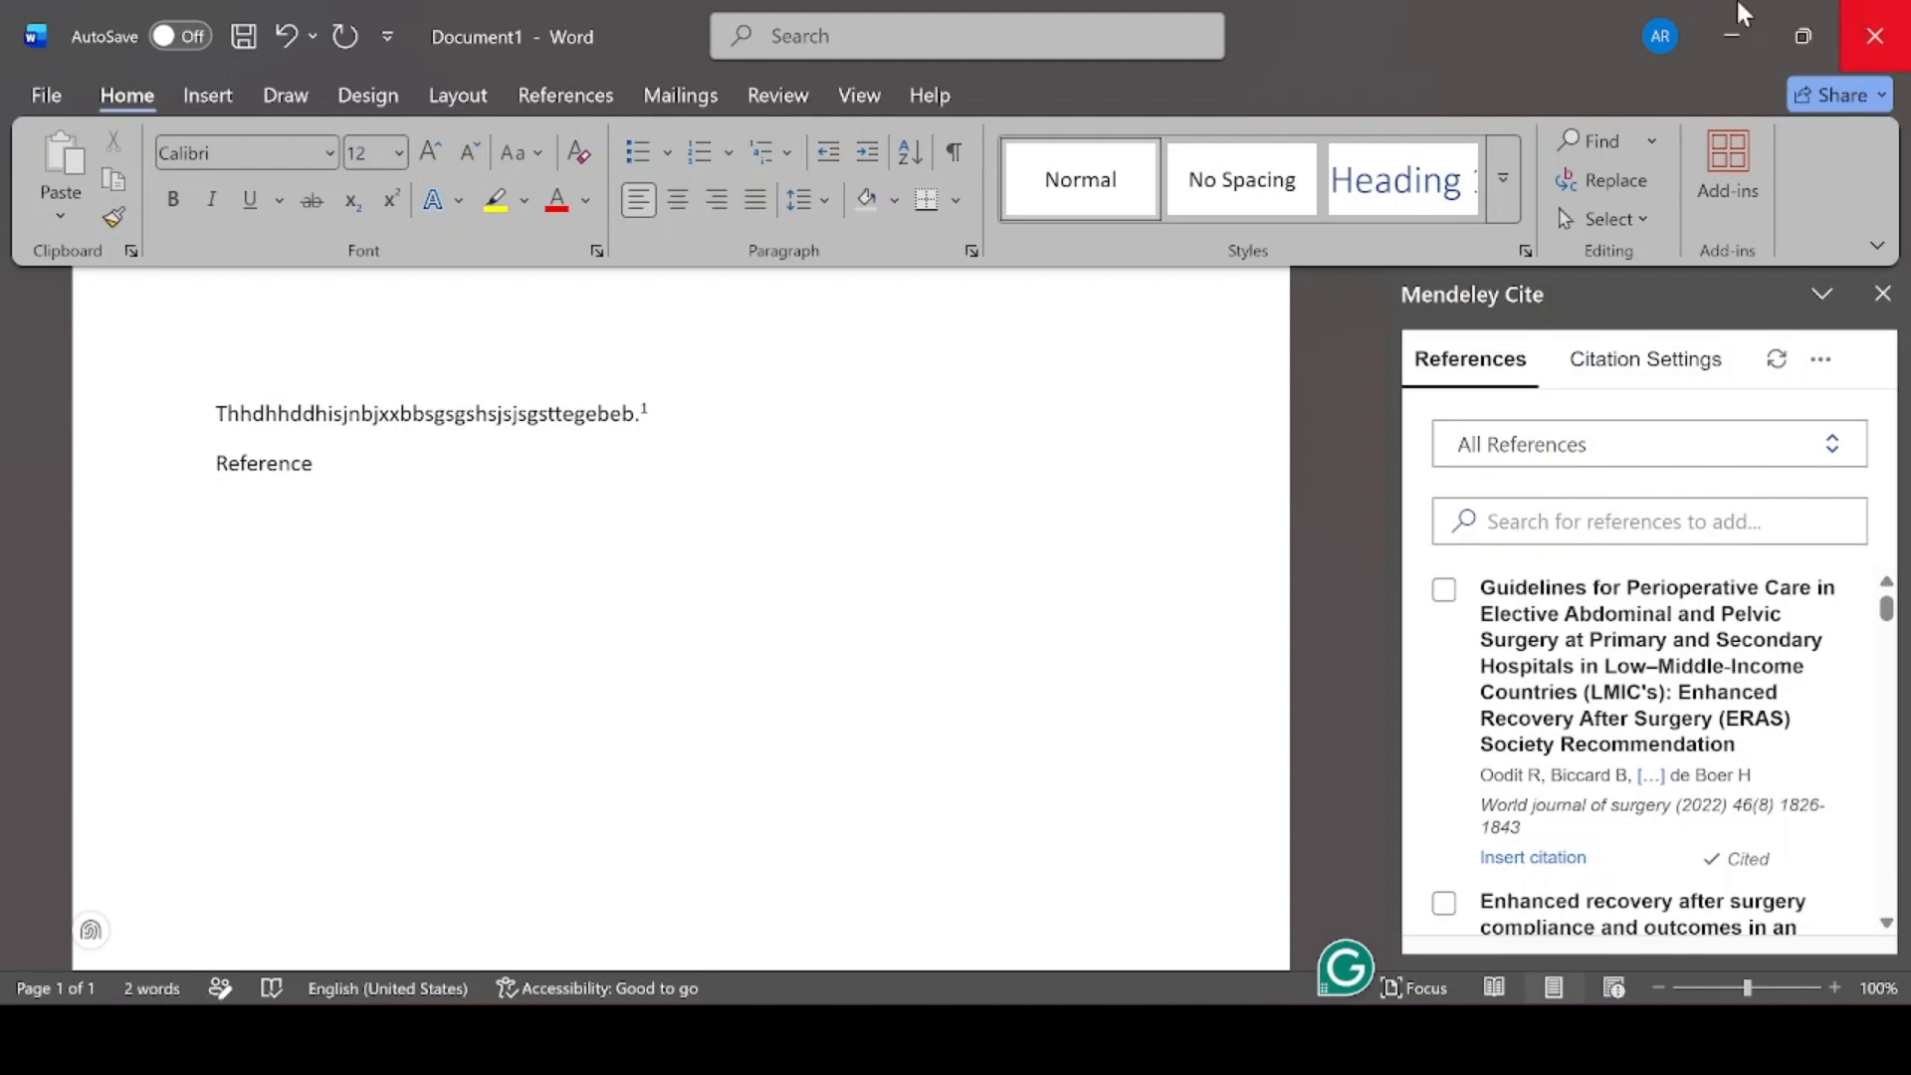
pyautogui.click(1567, 537)
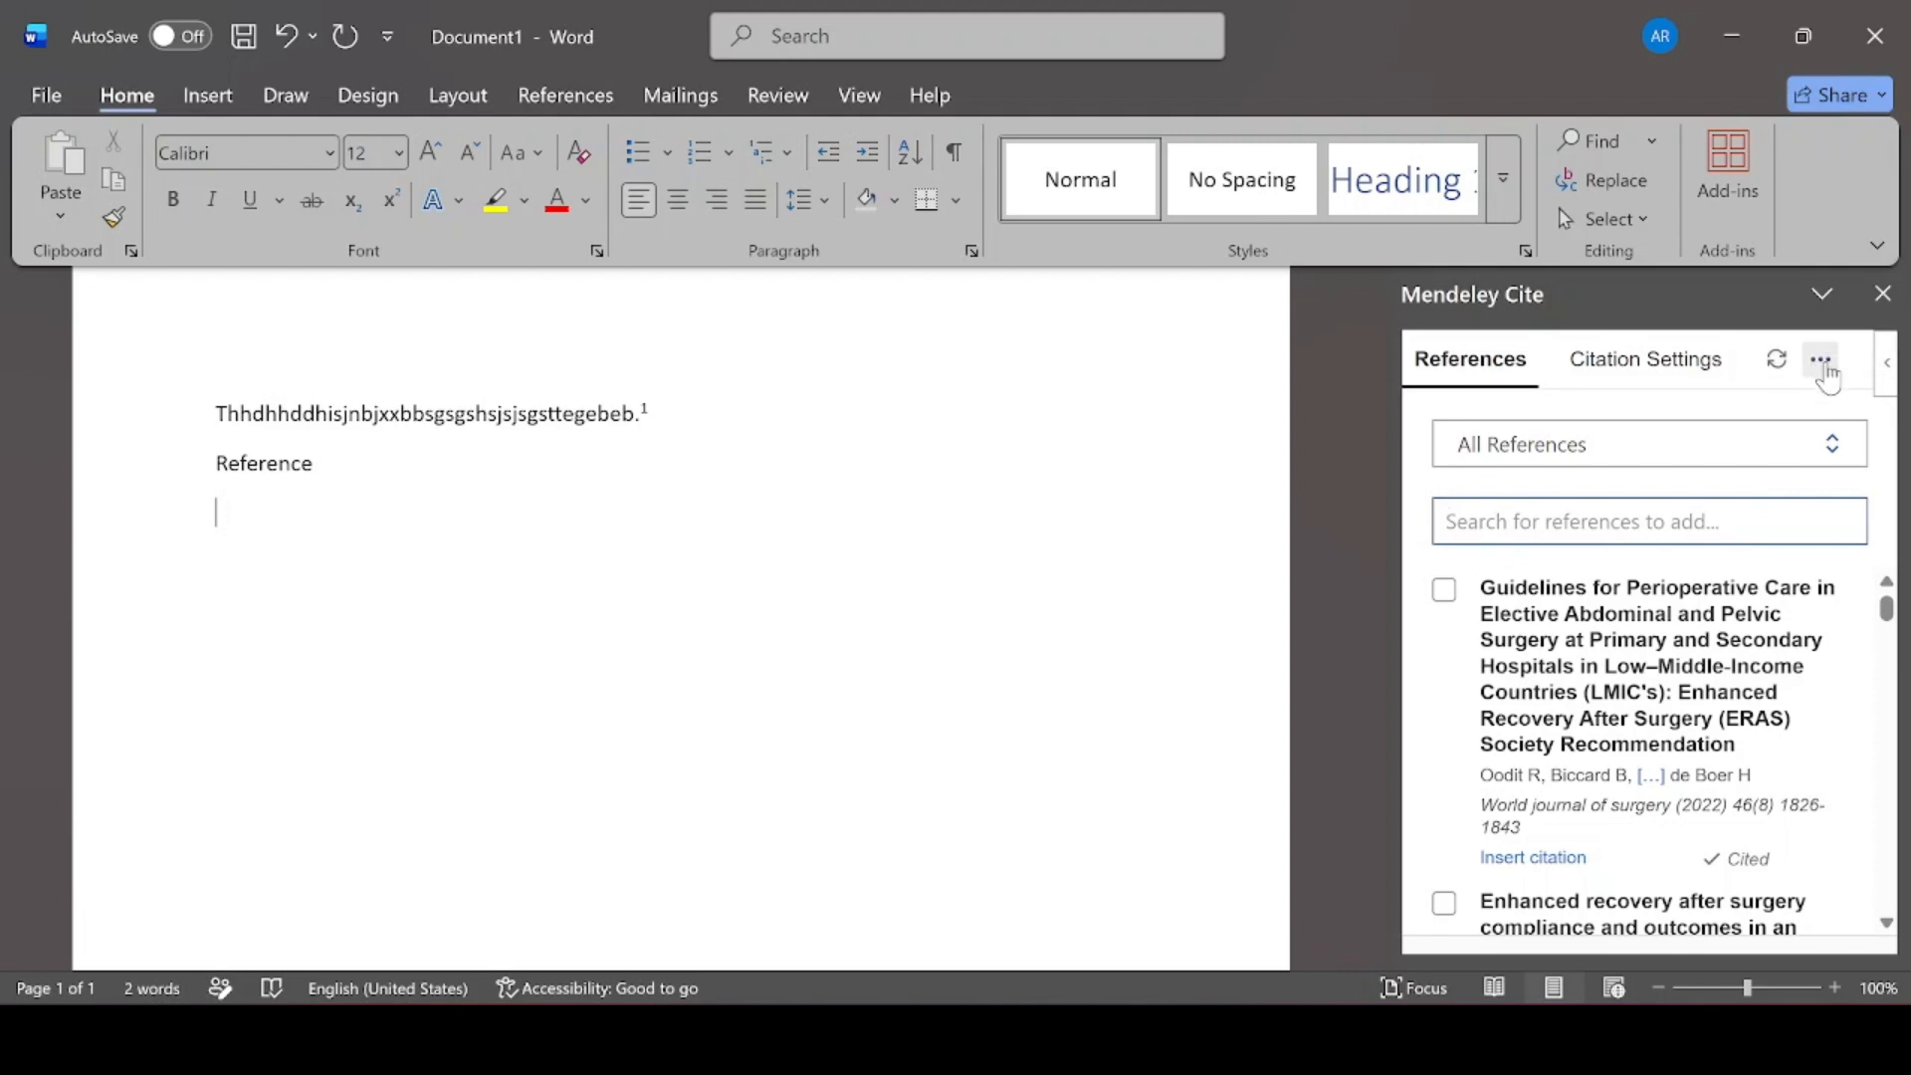
pyautogui.click(1823, 361)
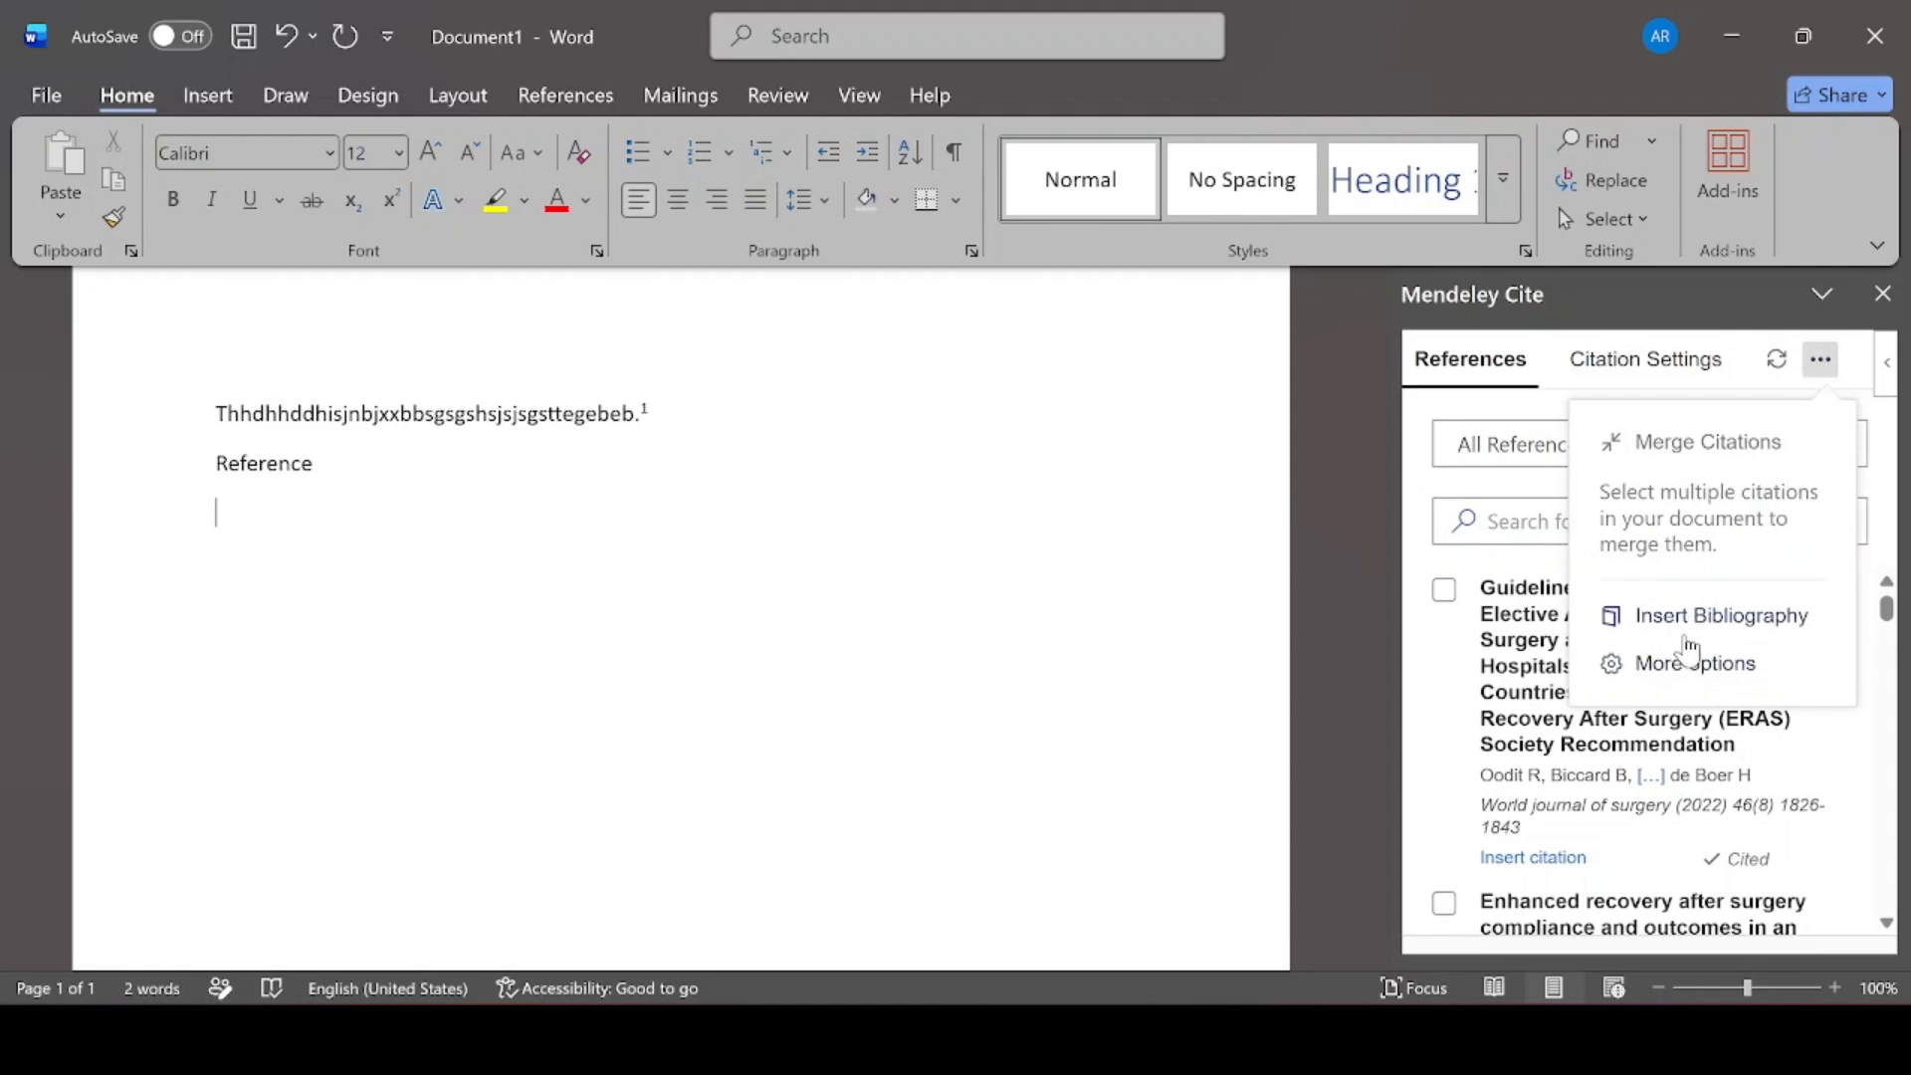
# Insert a live-updating Mendeley bibliography listing the ERAS guidelines (World J Surg 2022) as entry 1
pyautogui.click(1687, 638)
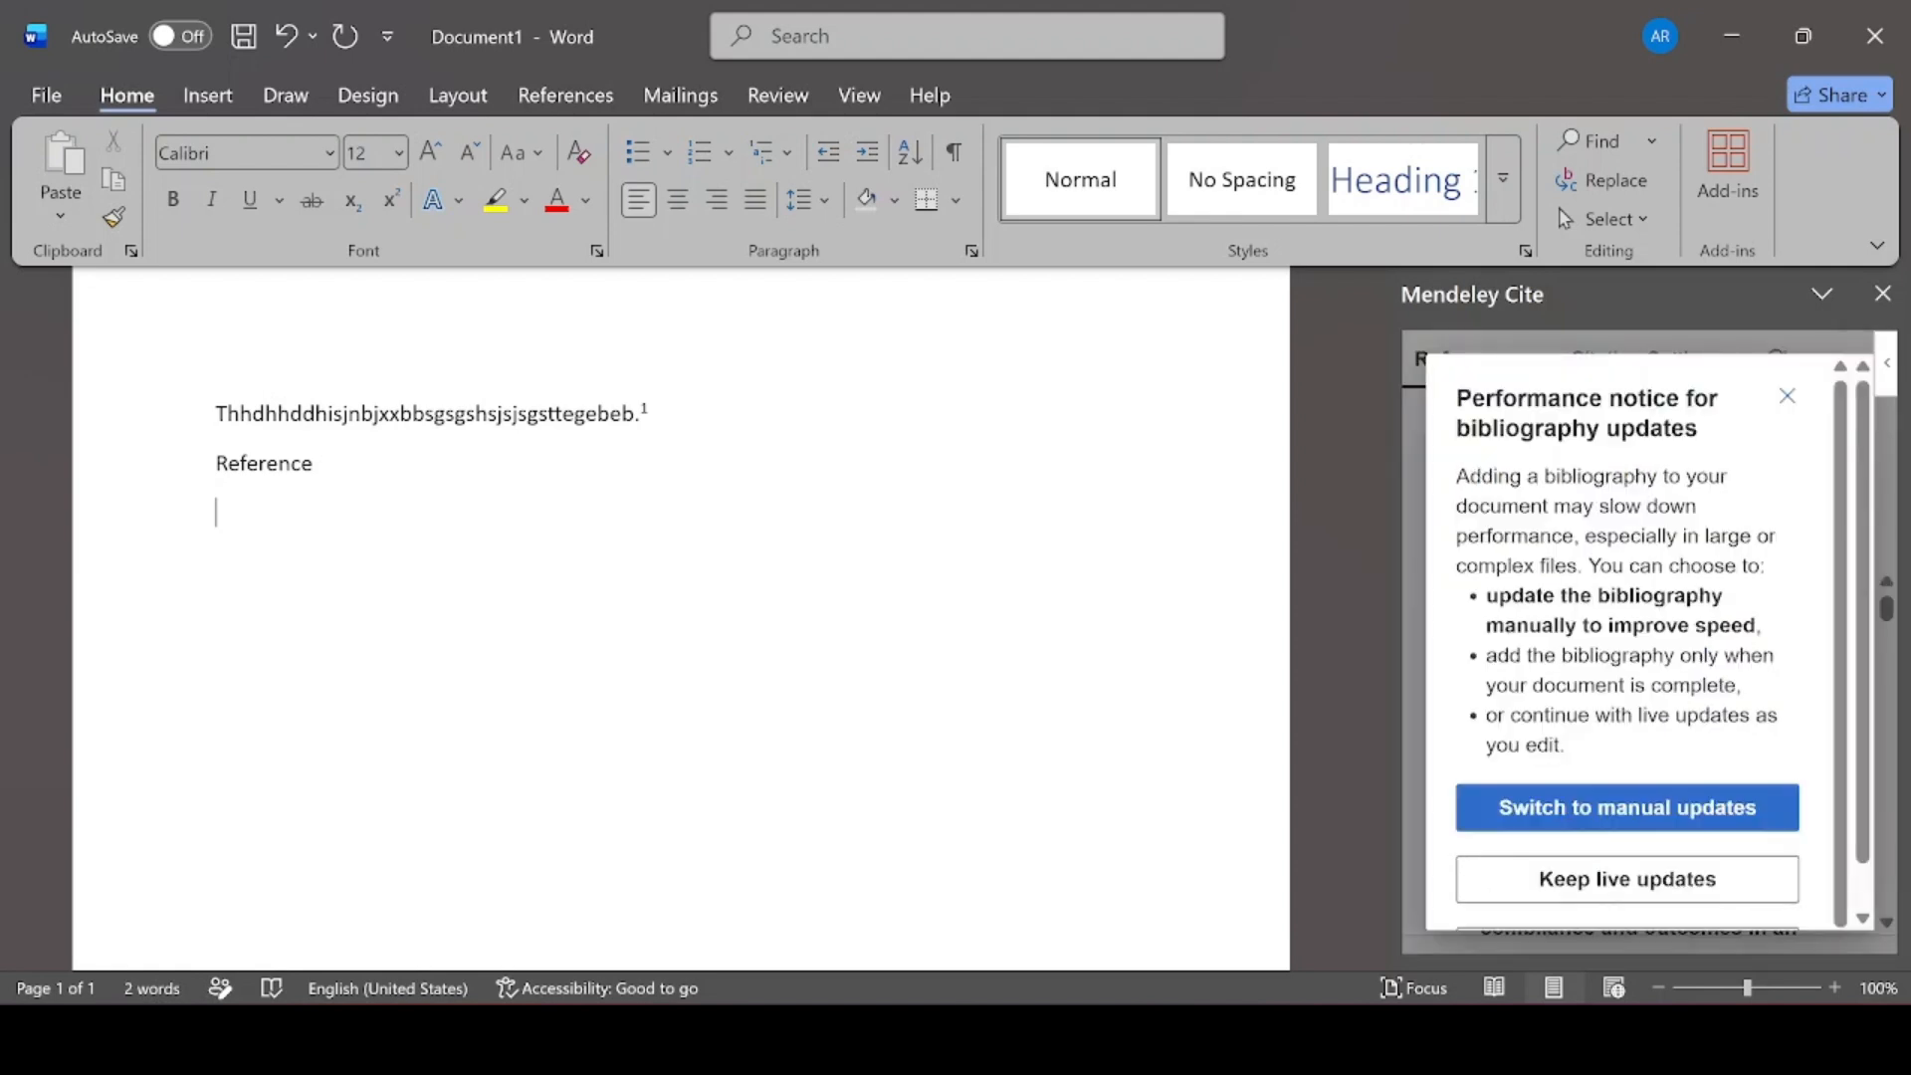
pyautogui.scroll(-1, 1692, 787)
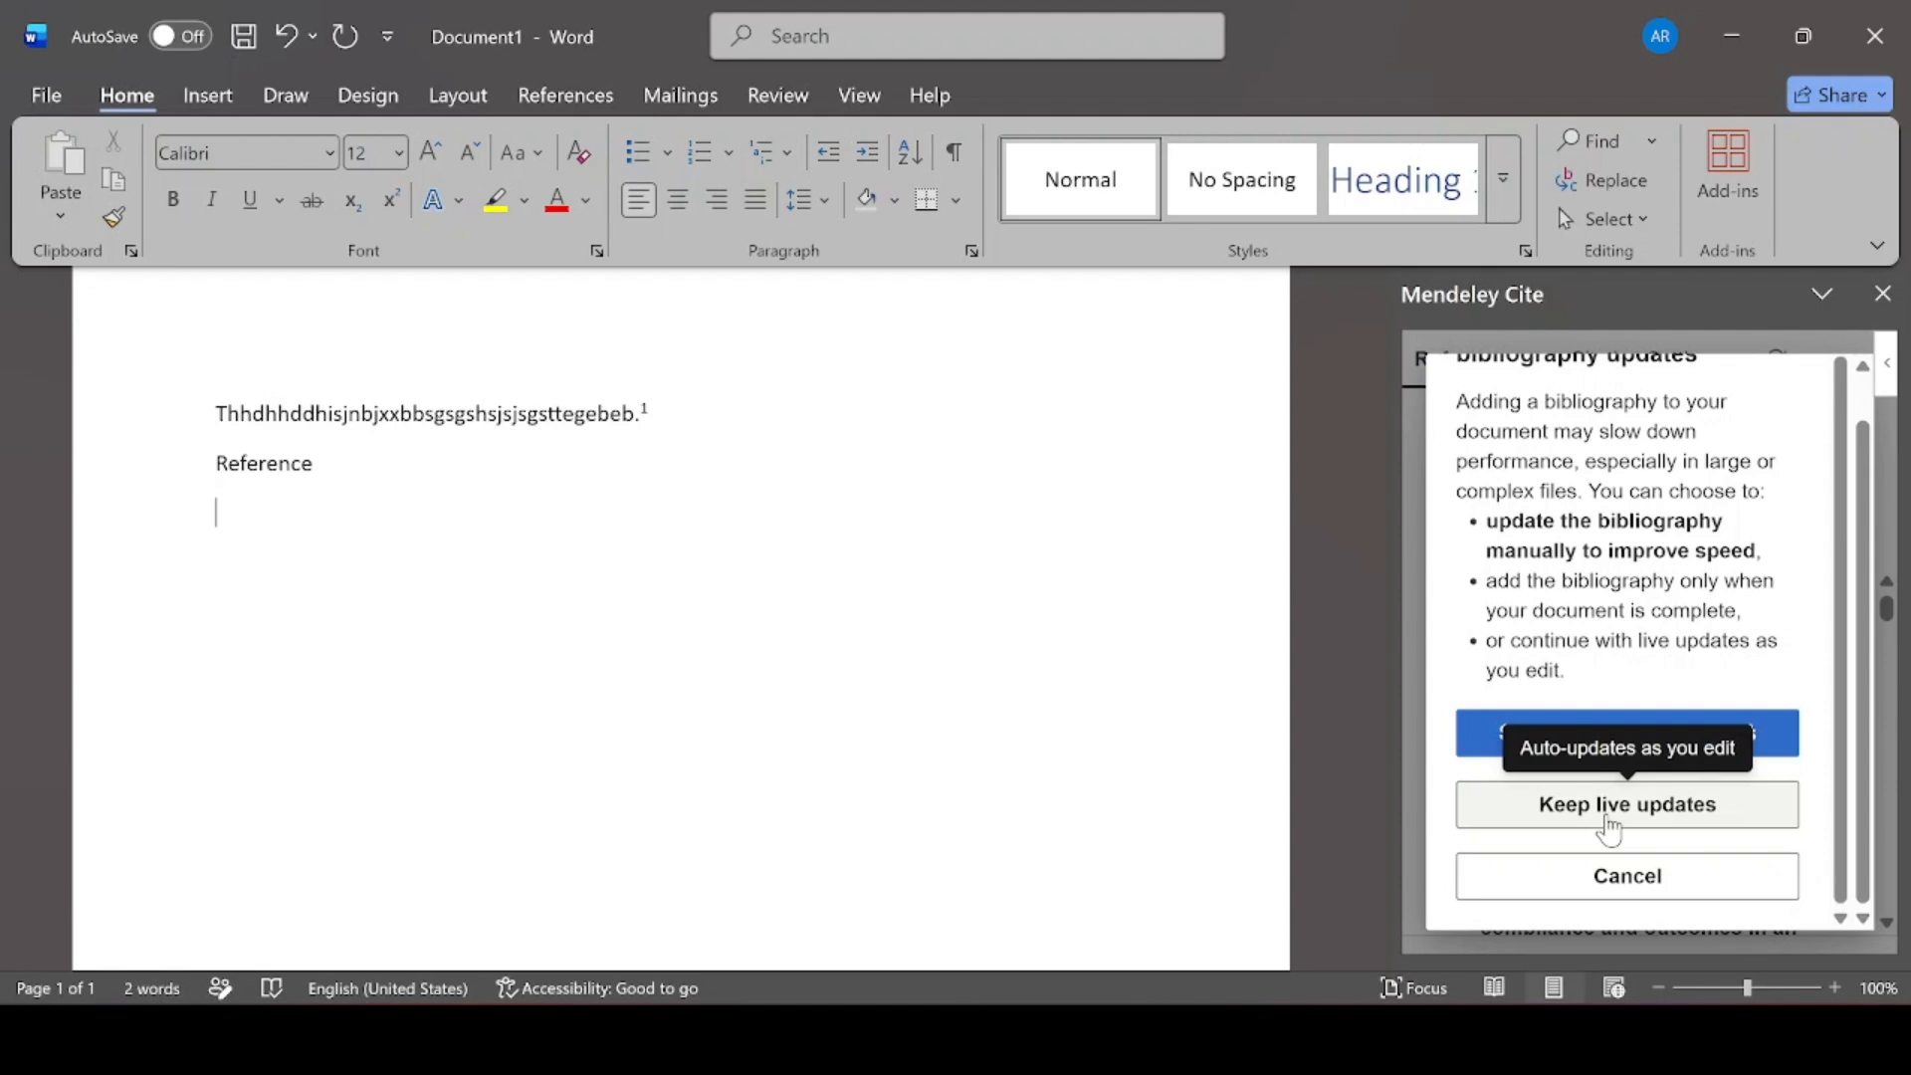
pyautogui.click(1607, 817)
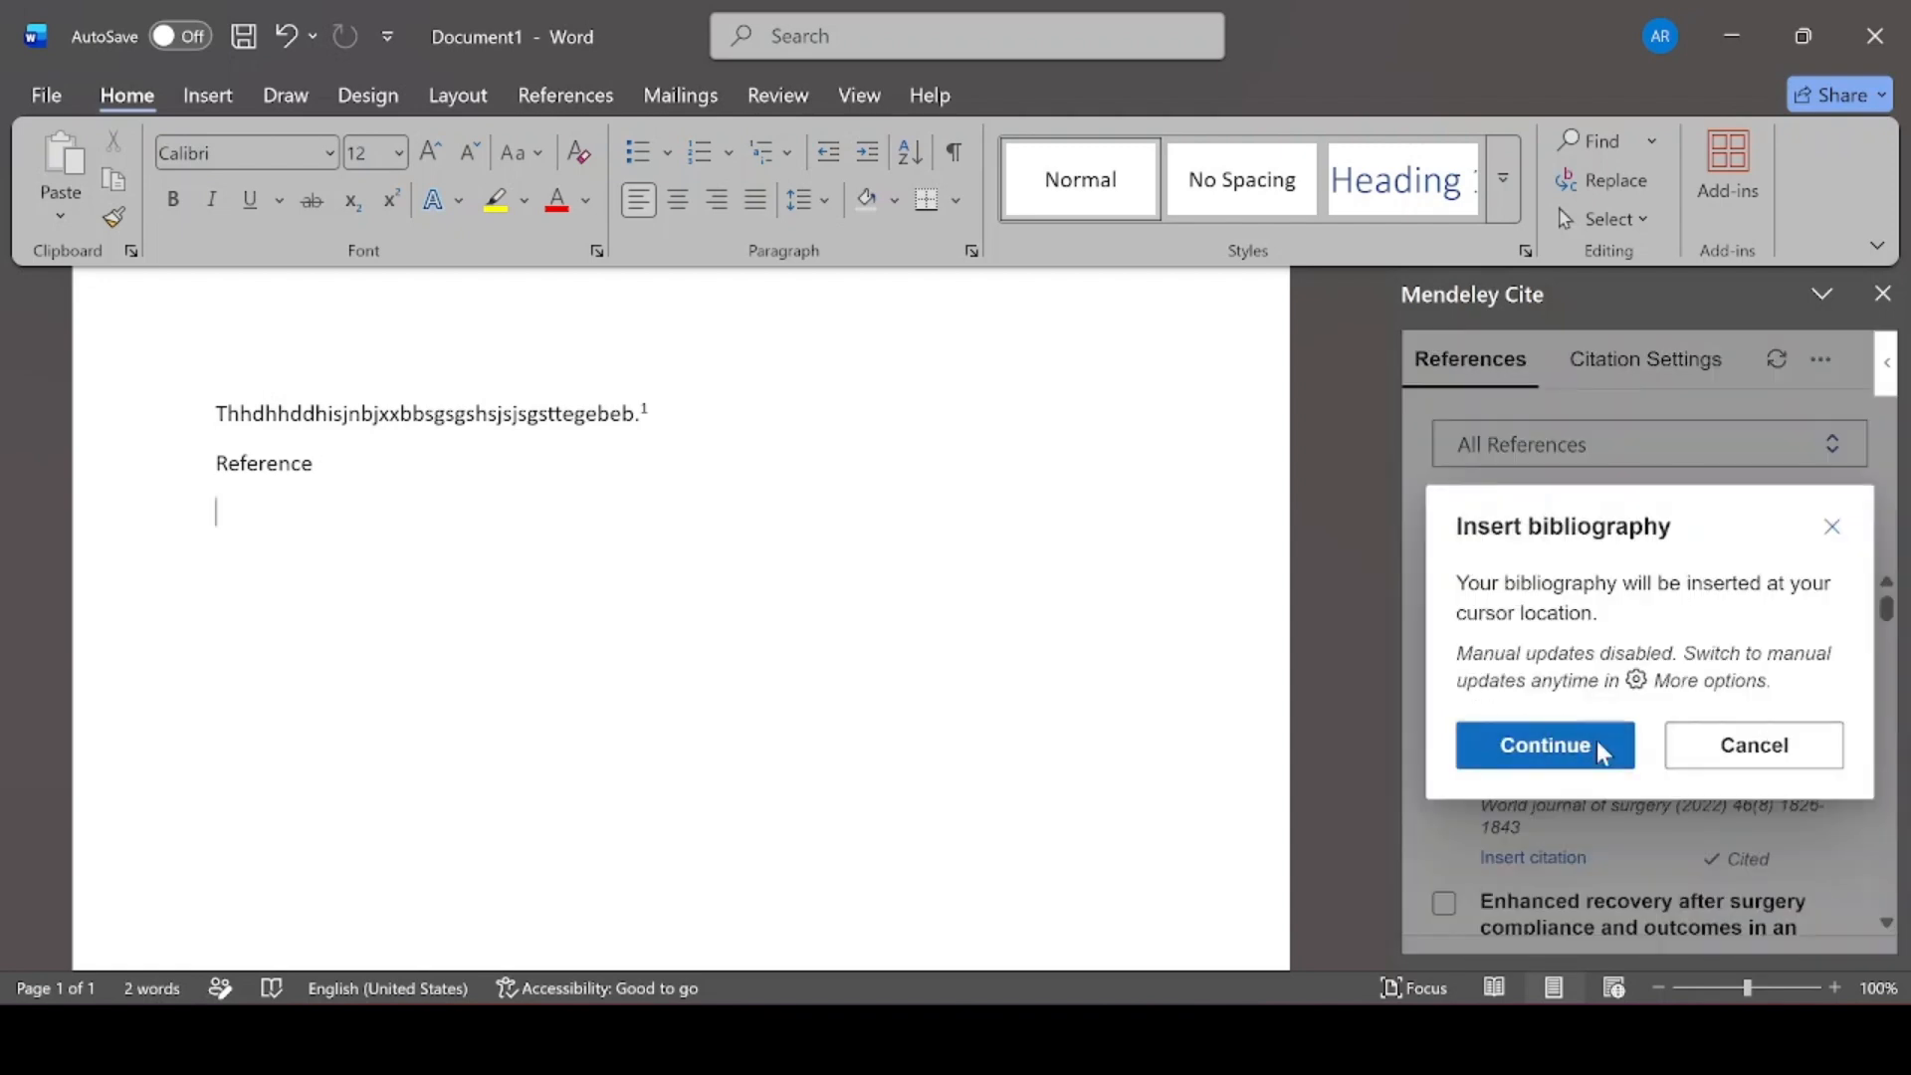
pyautogui.click(1600, 755)
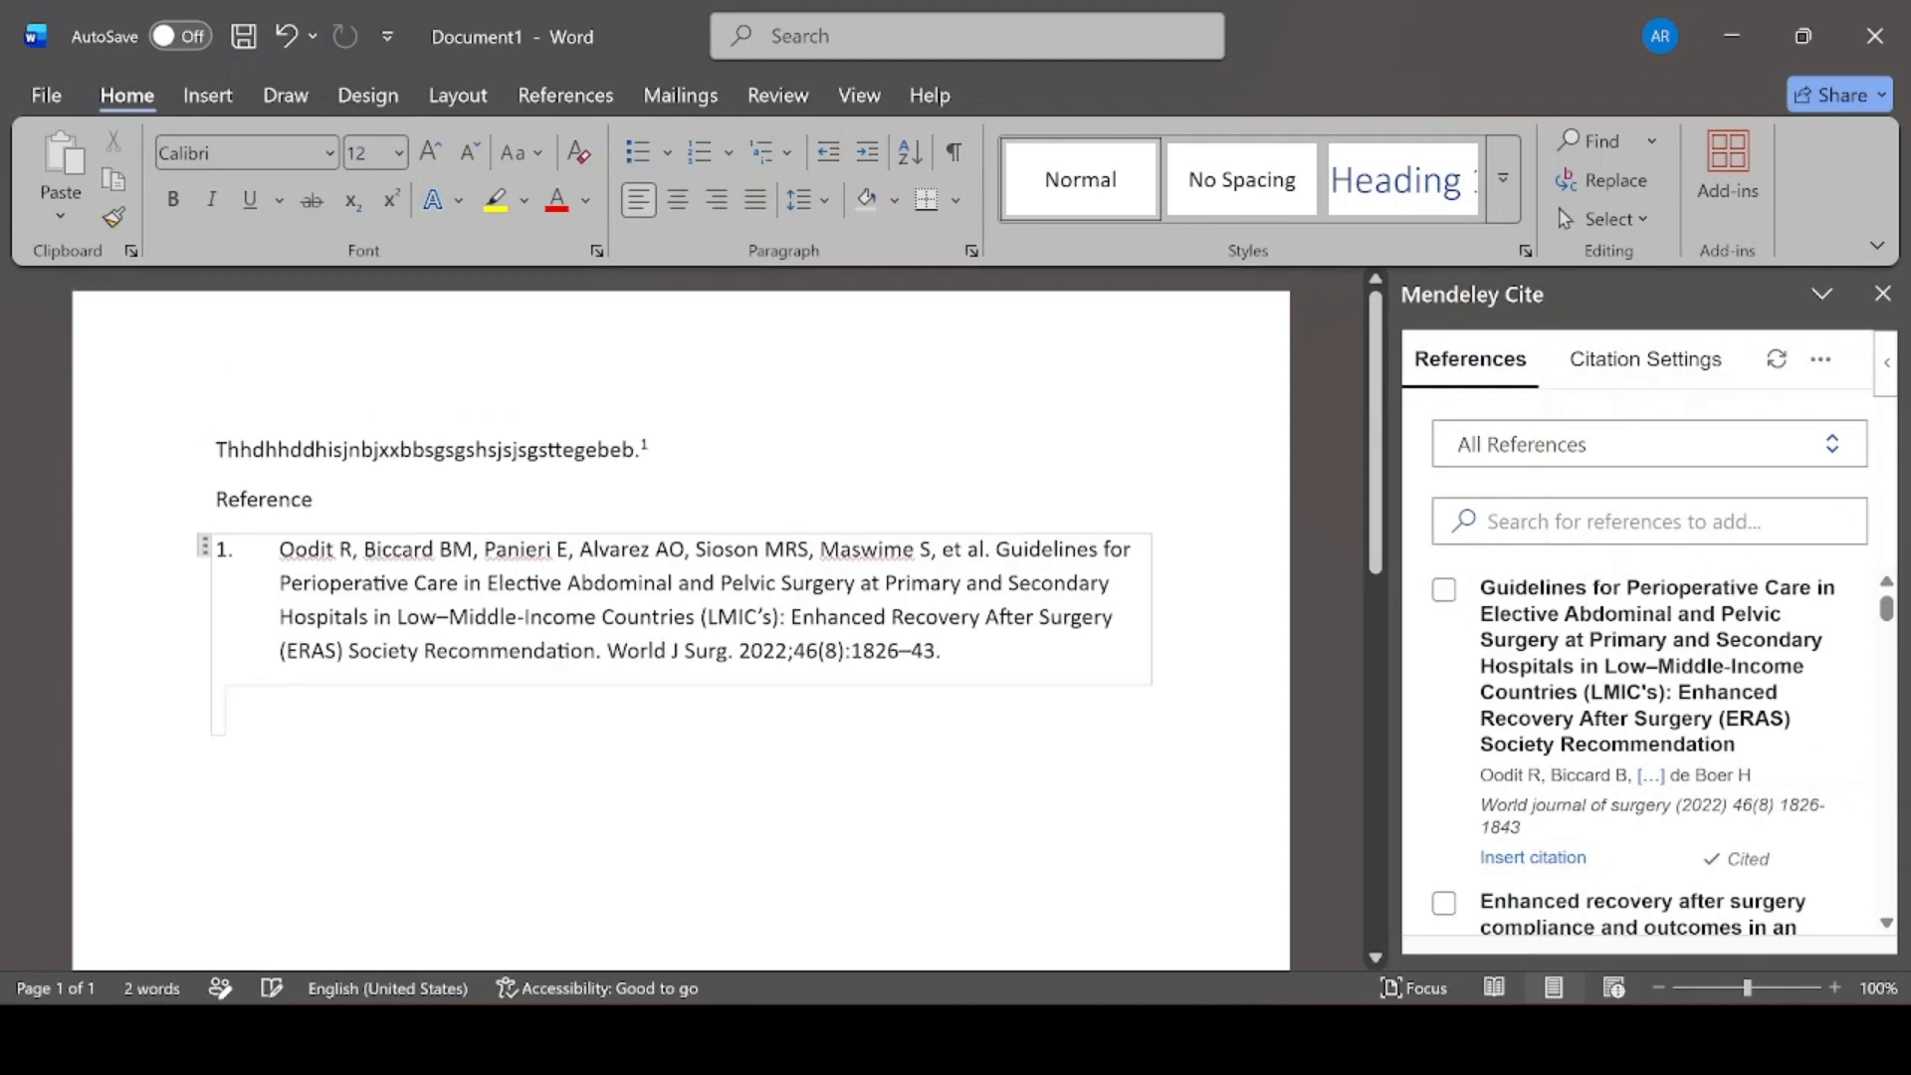